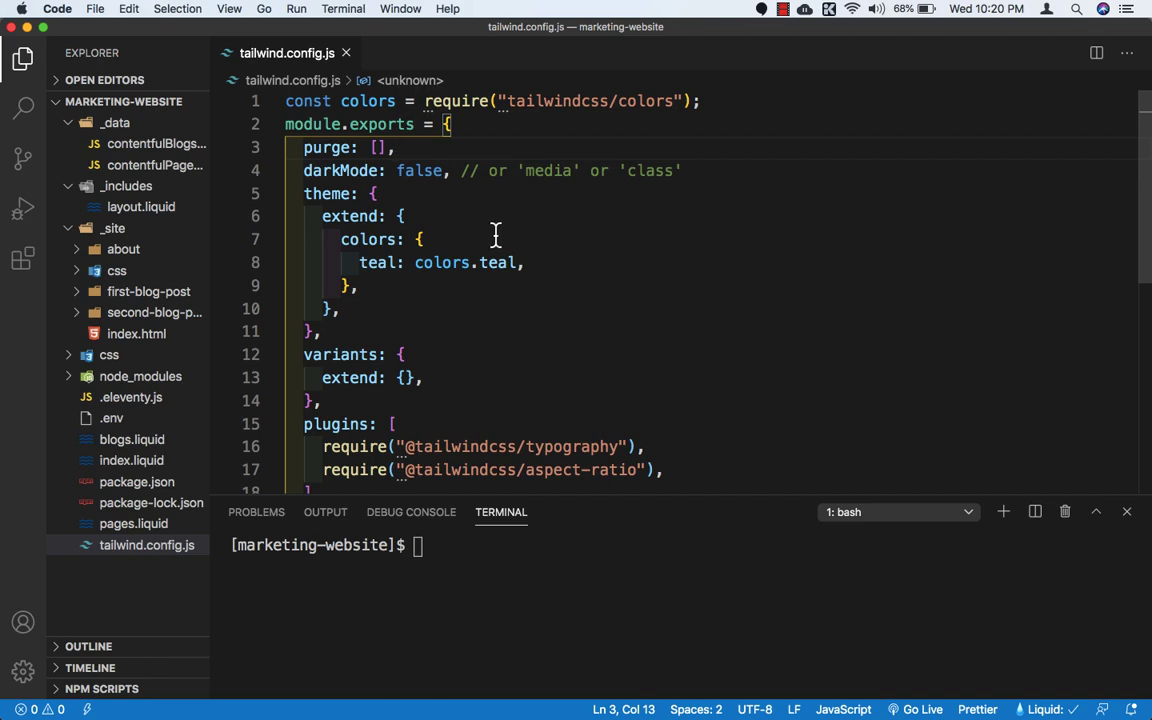
Step: Replace the empty purge array in tailwind.config.js with an object containing enabled: true
left_click(380, 147)
key("BackSpace")
type("{")
key("Return")
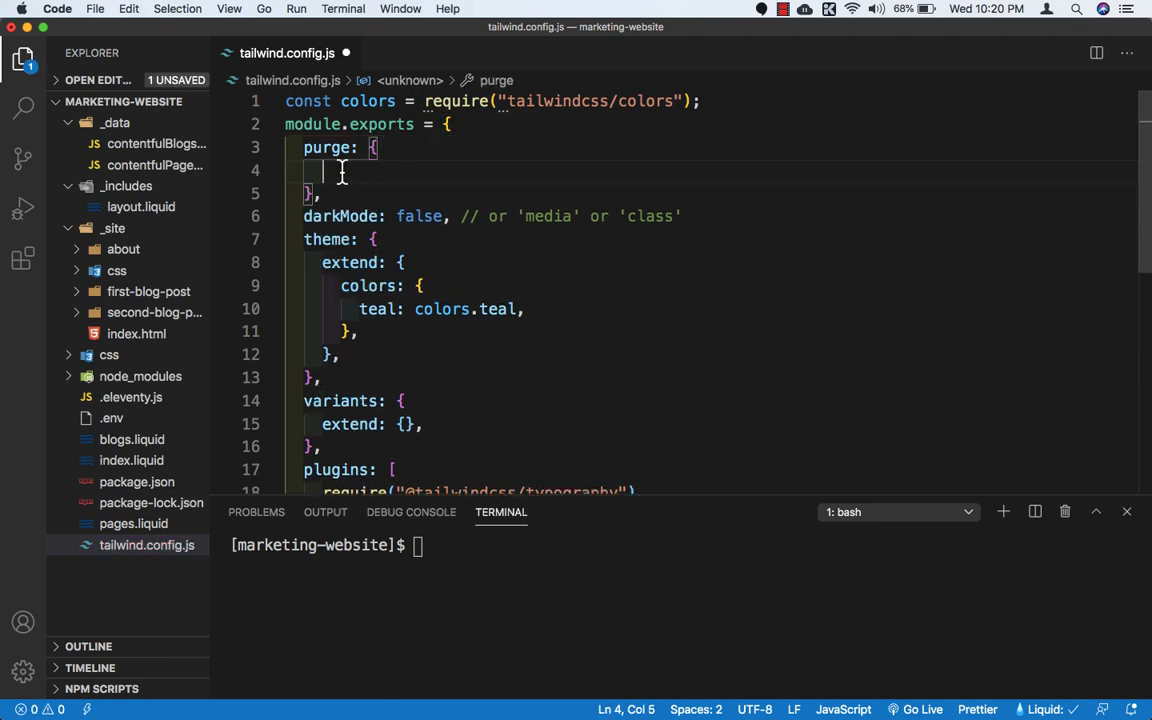
type("e")
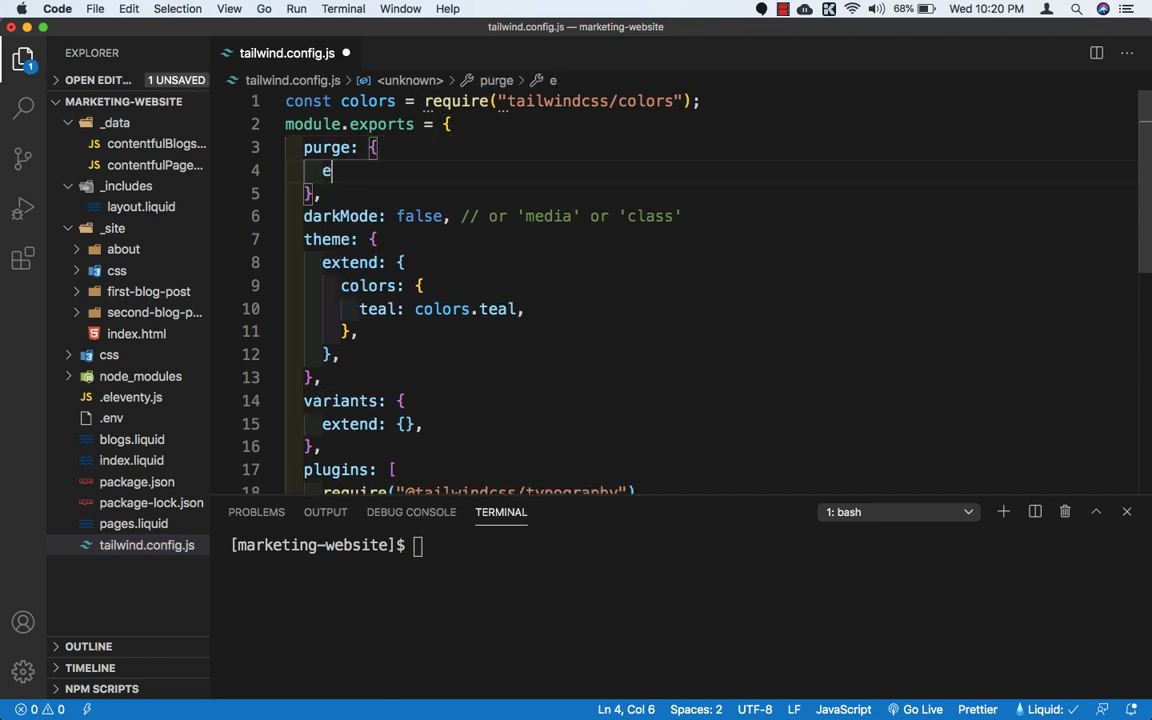
type("nabled: tu")
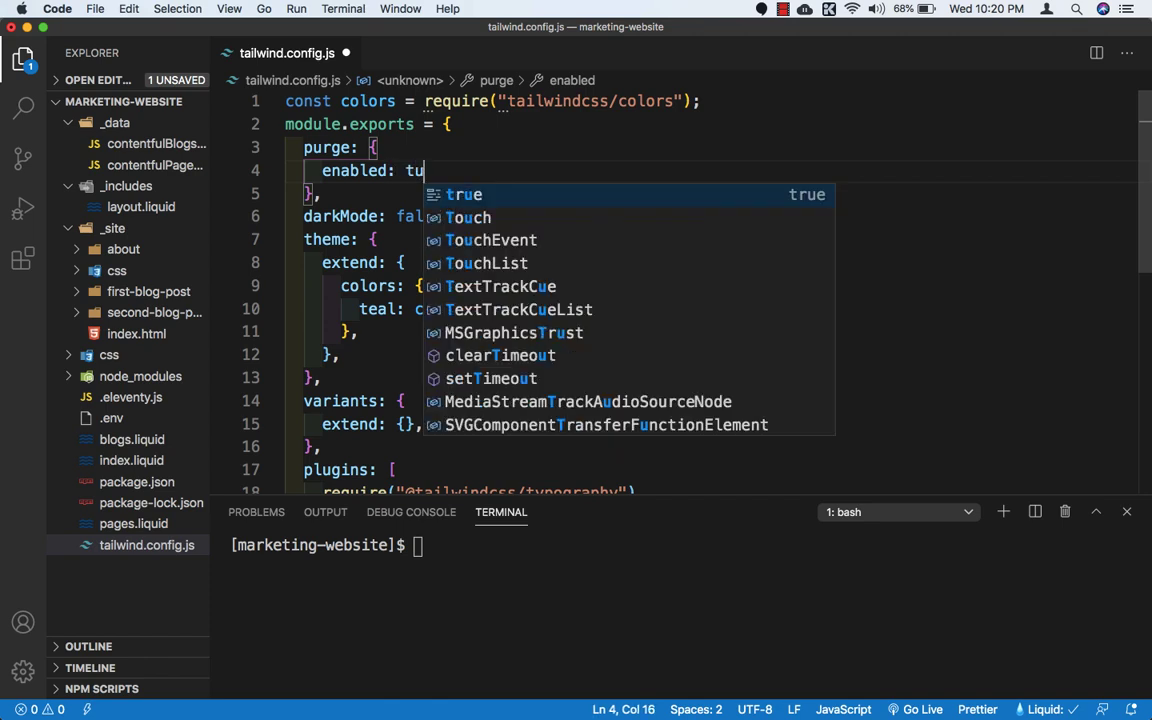
key("BackSpace")
type("rue,")
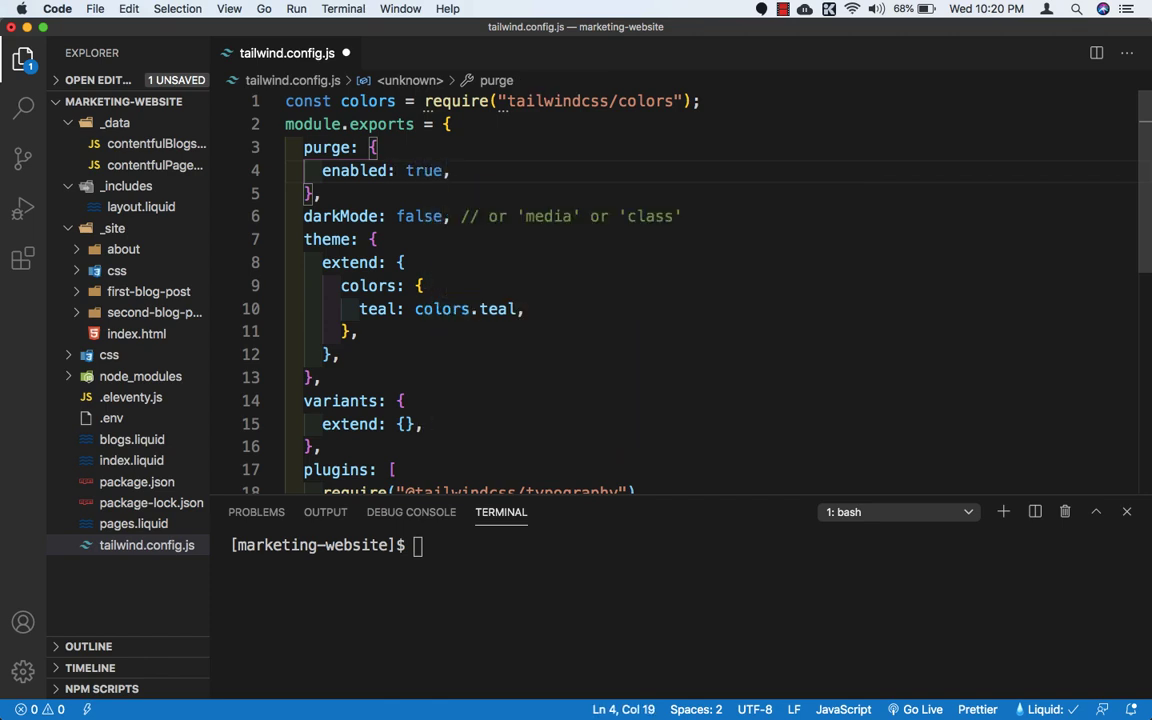
Step: Add a content array to the purge object with the glob "./**/*.js" as its first entry
key("Return")
type("const")
key("BackSpace")
key("BackSpace")
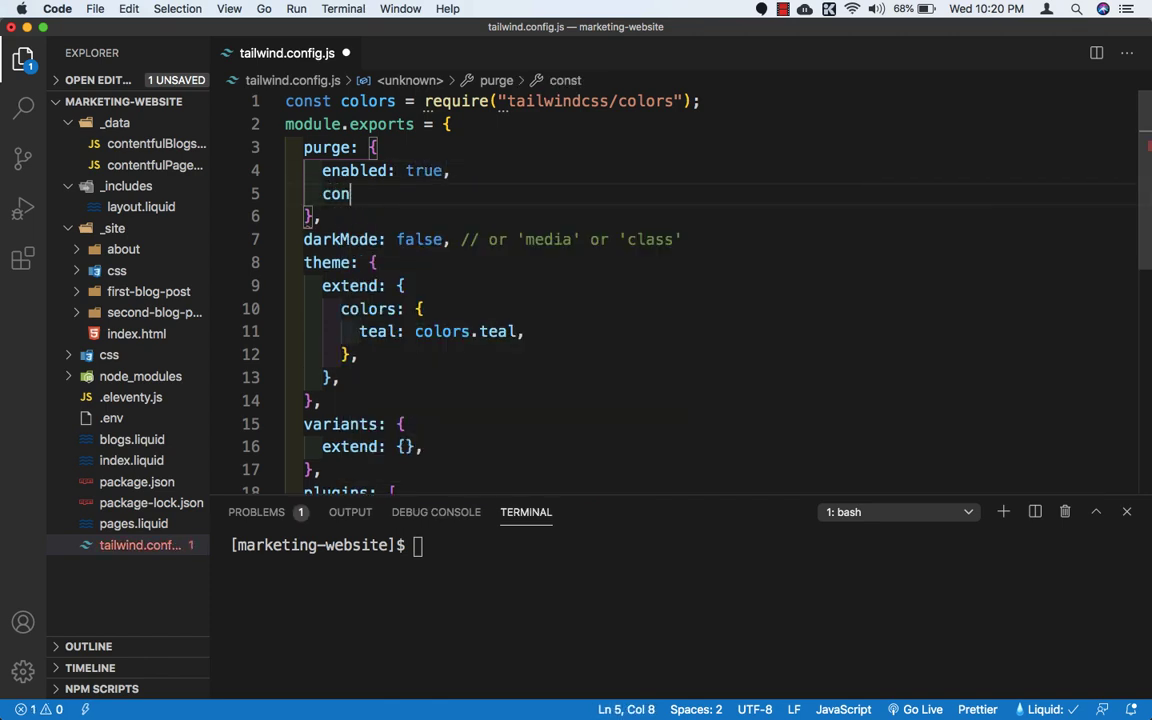
type("tent: [")
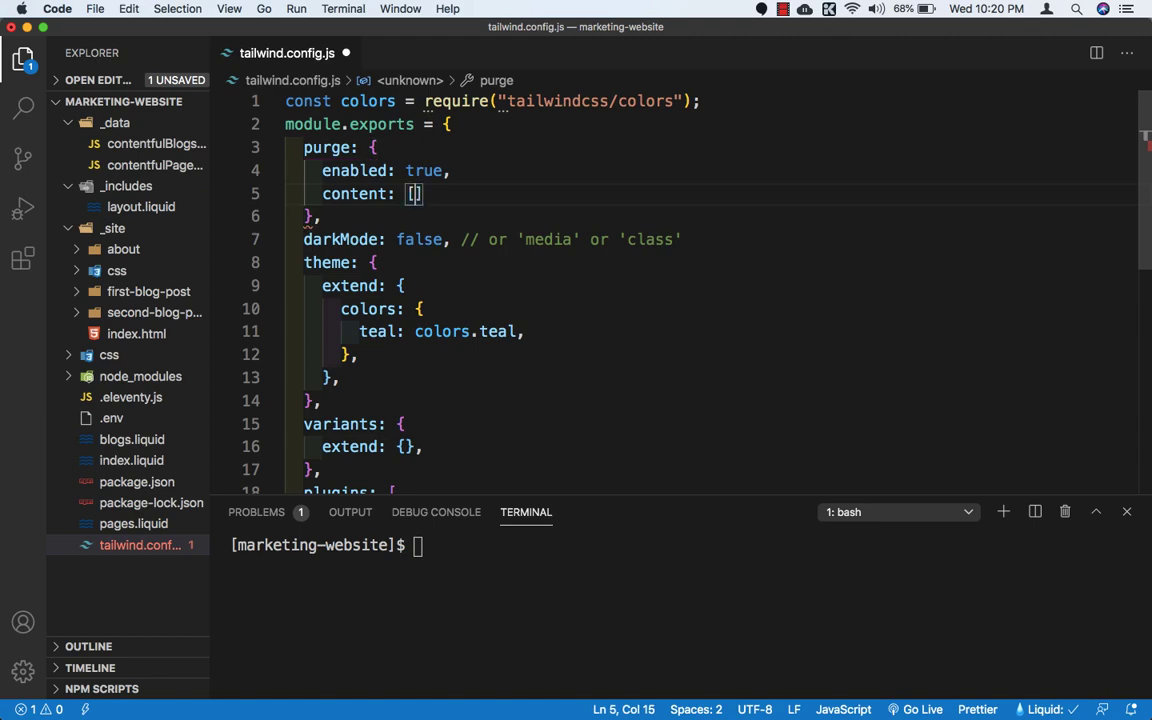
type("\"")
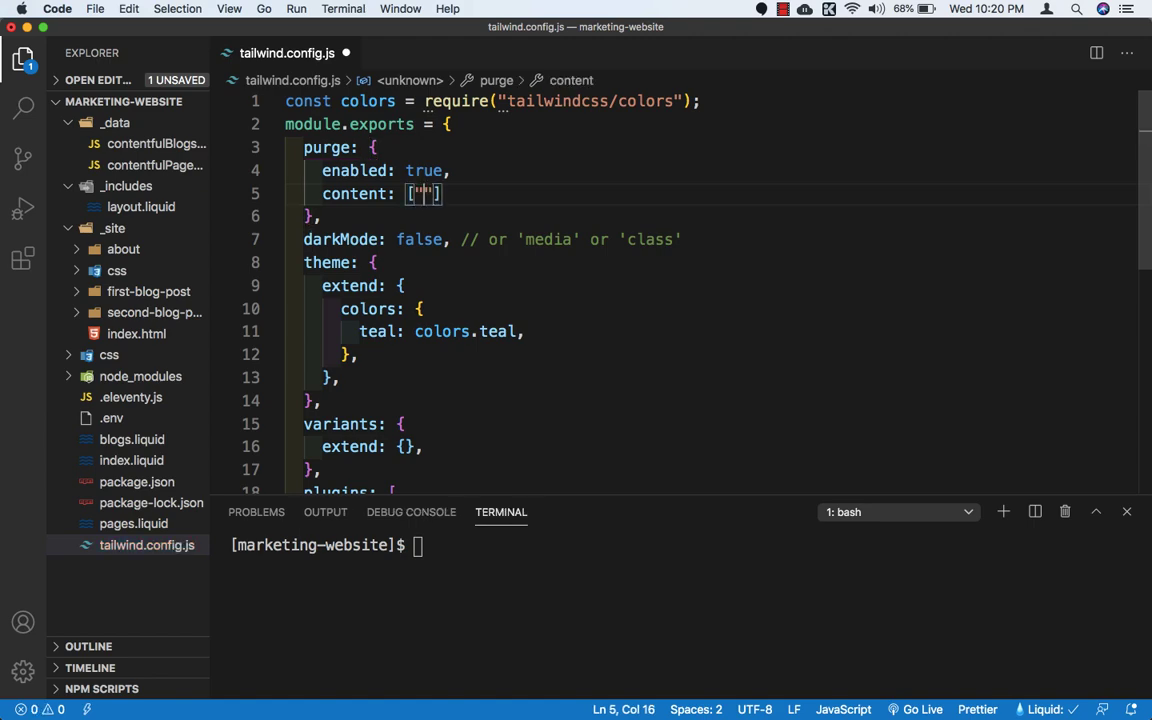
type("./")
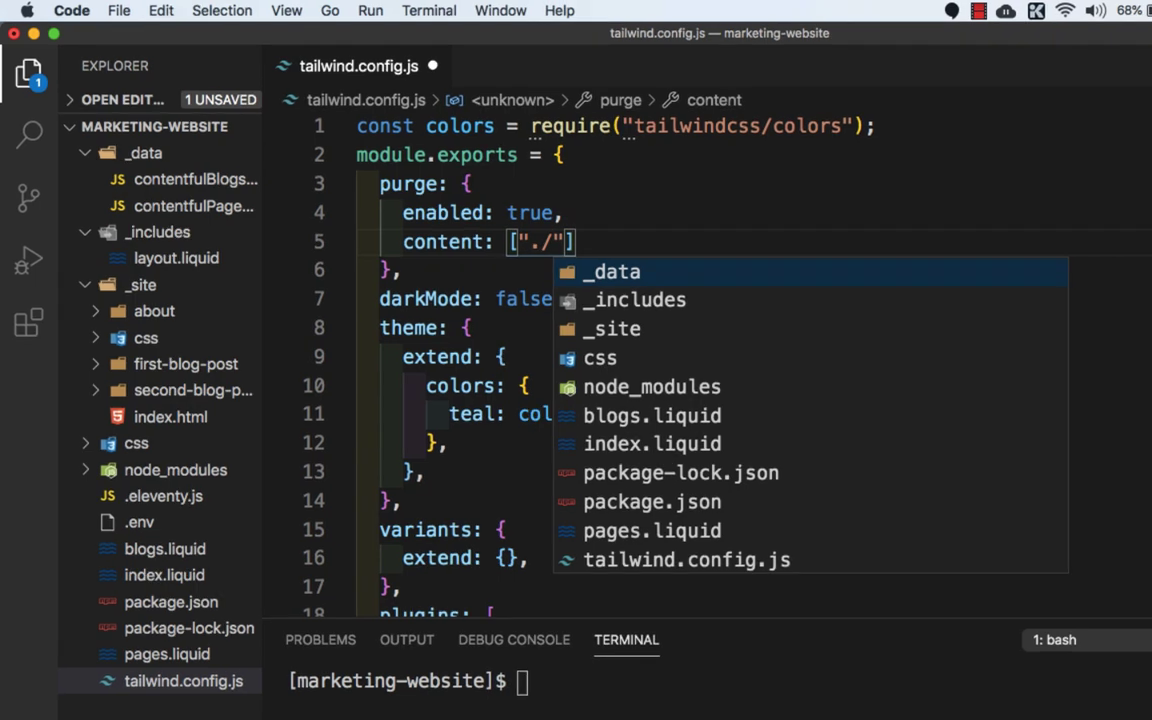
type("**")
type("/*.")
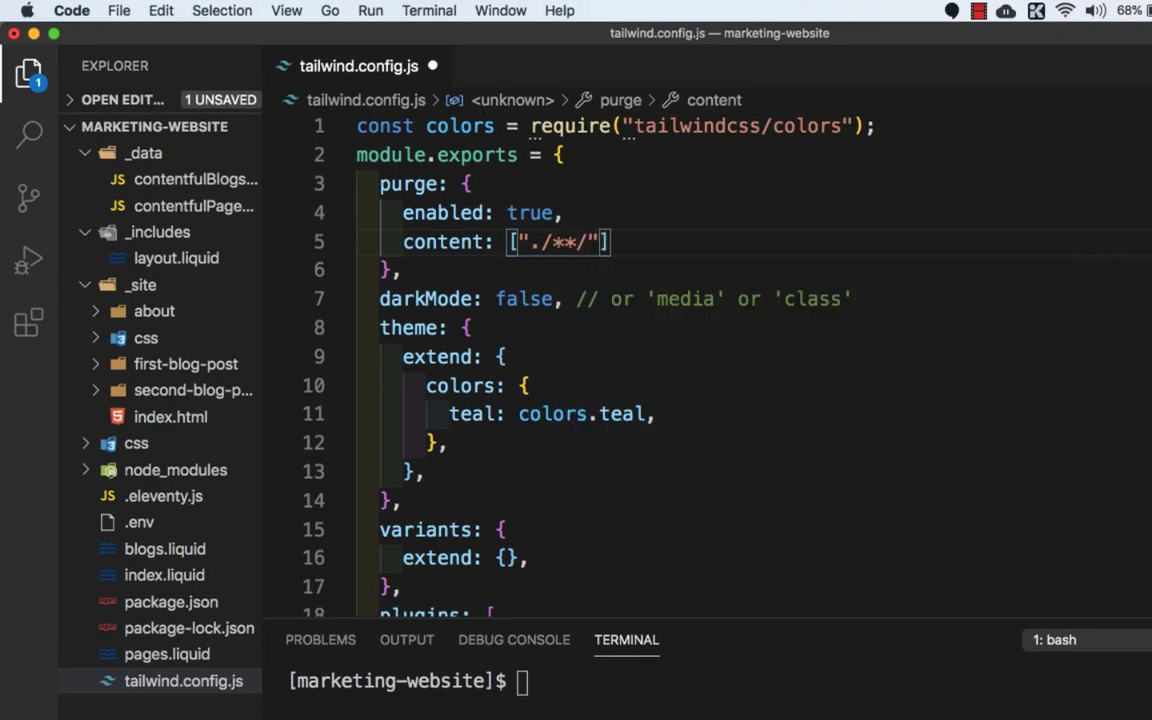
type("js\",")
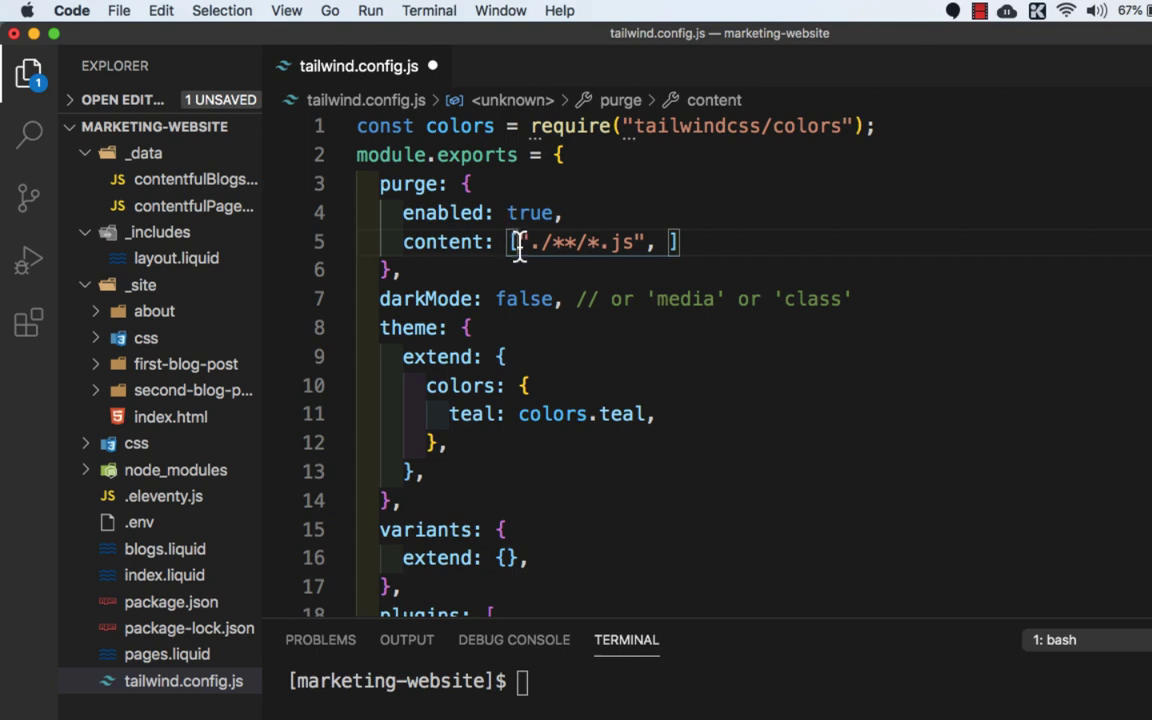
Step: Duplicate the "./**/*.js" entry in the content array and change the copy to "./**/*.11ty.js"
left_click_drag(517, 240, 650, 237)
key("ctrl+c")
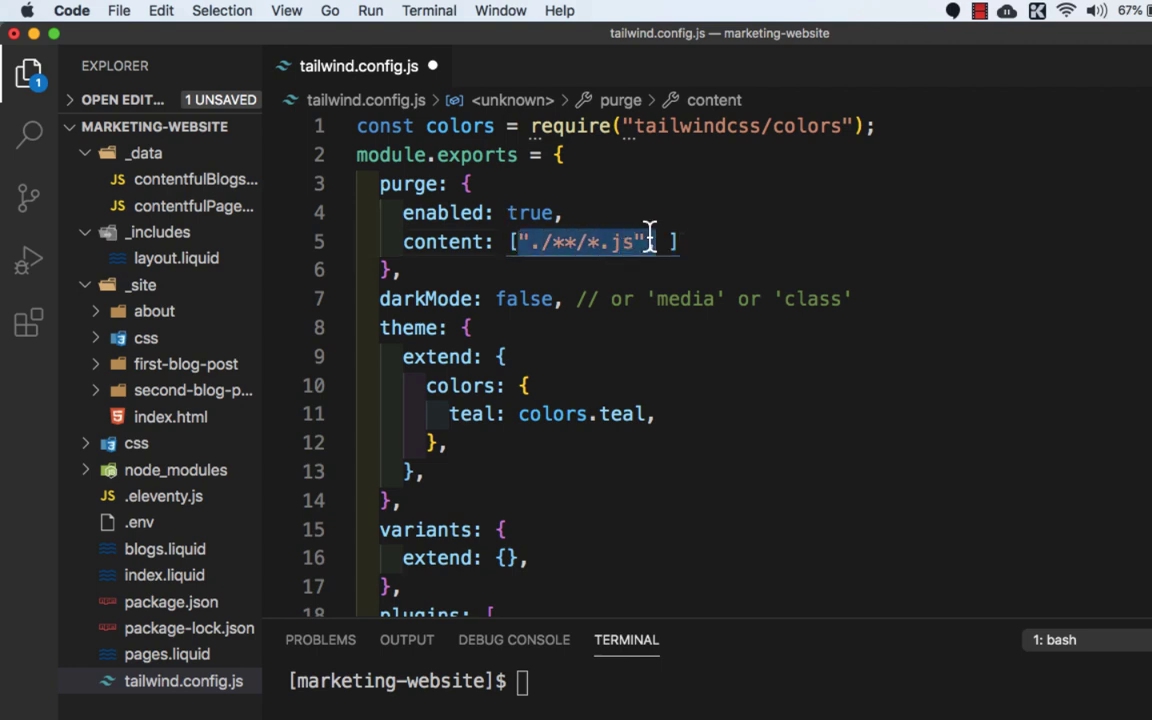
left_click(672, 241)
key("ctrl+v")
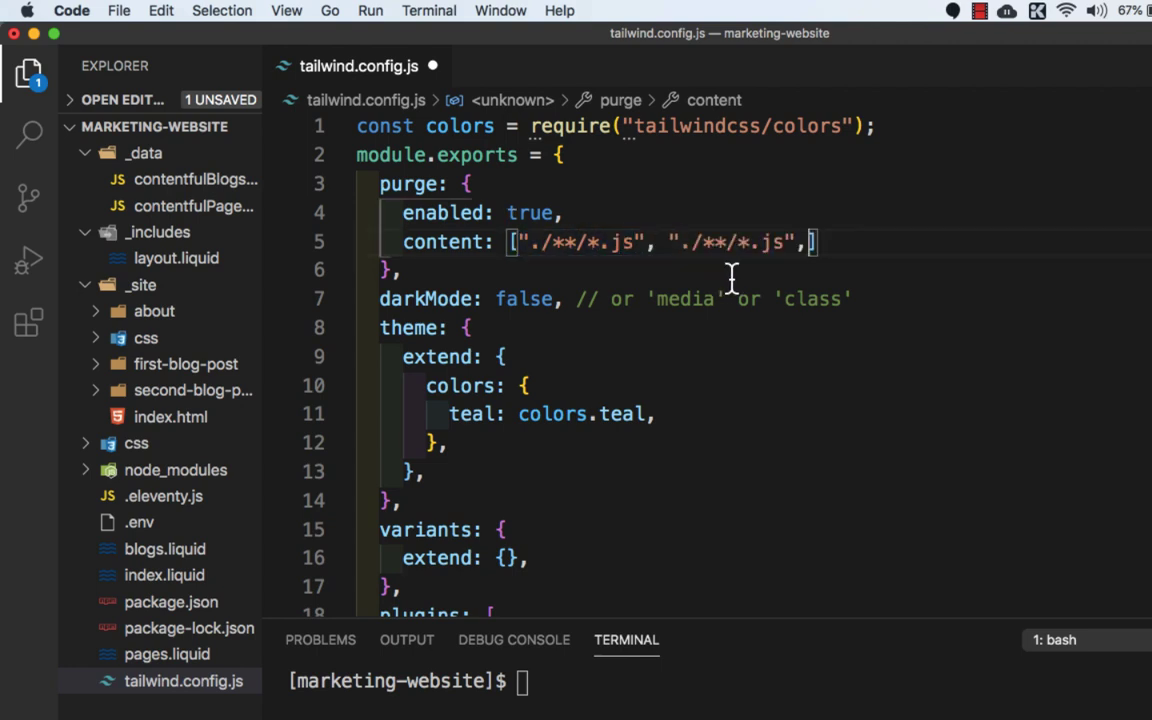
double_click(770, 242)
key("BackSpace")
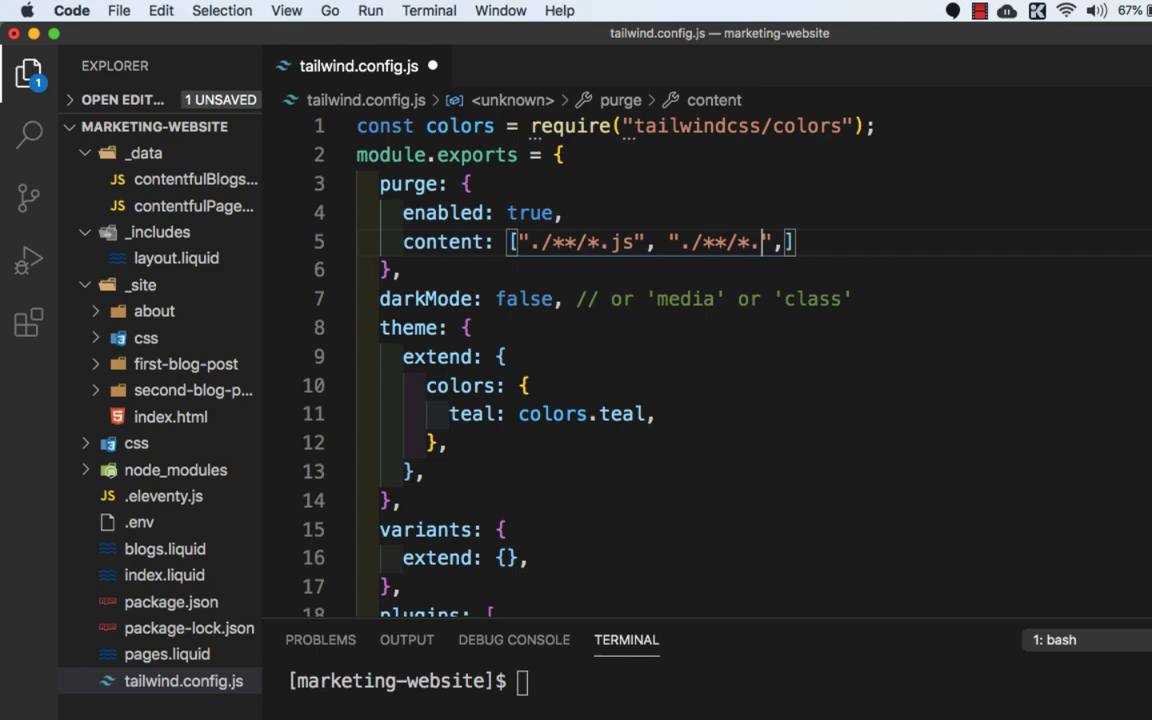
type("lity.js")
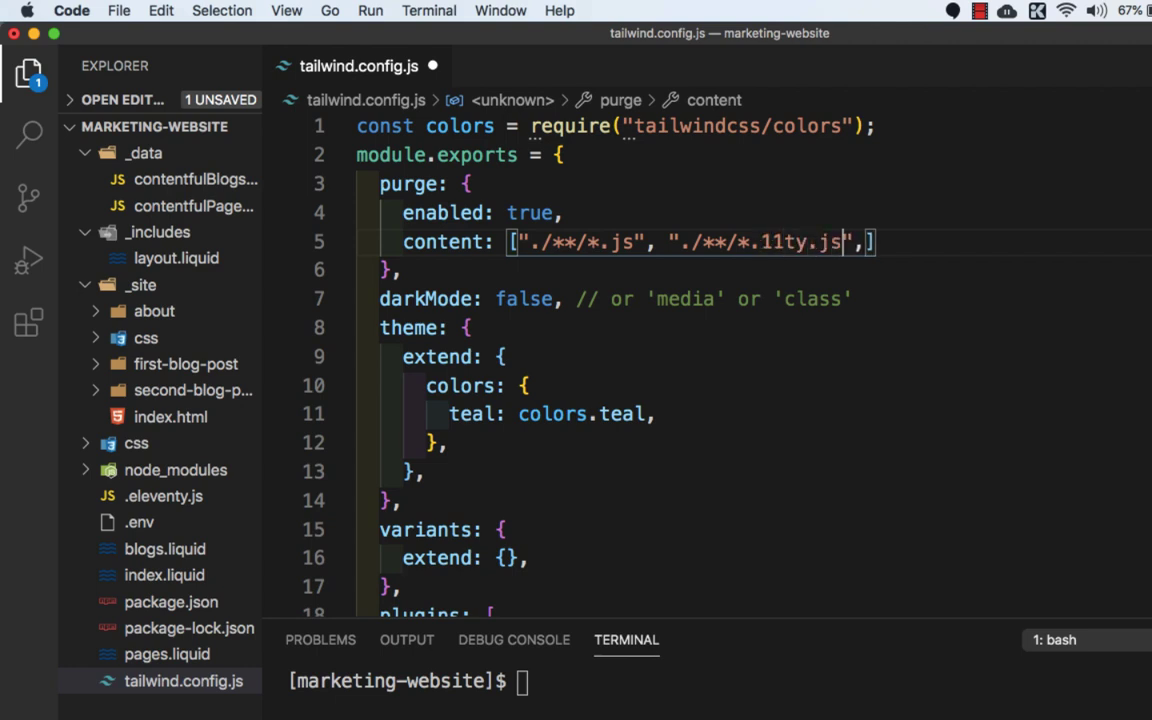
Step: Add "./**/*.html" as the third entry of the purge content array
key("Right")
key("Right")
key("ctrl+v")
type(",")
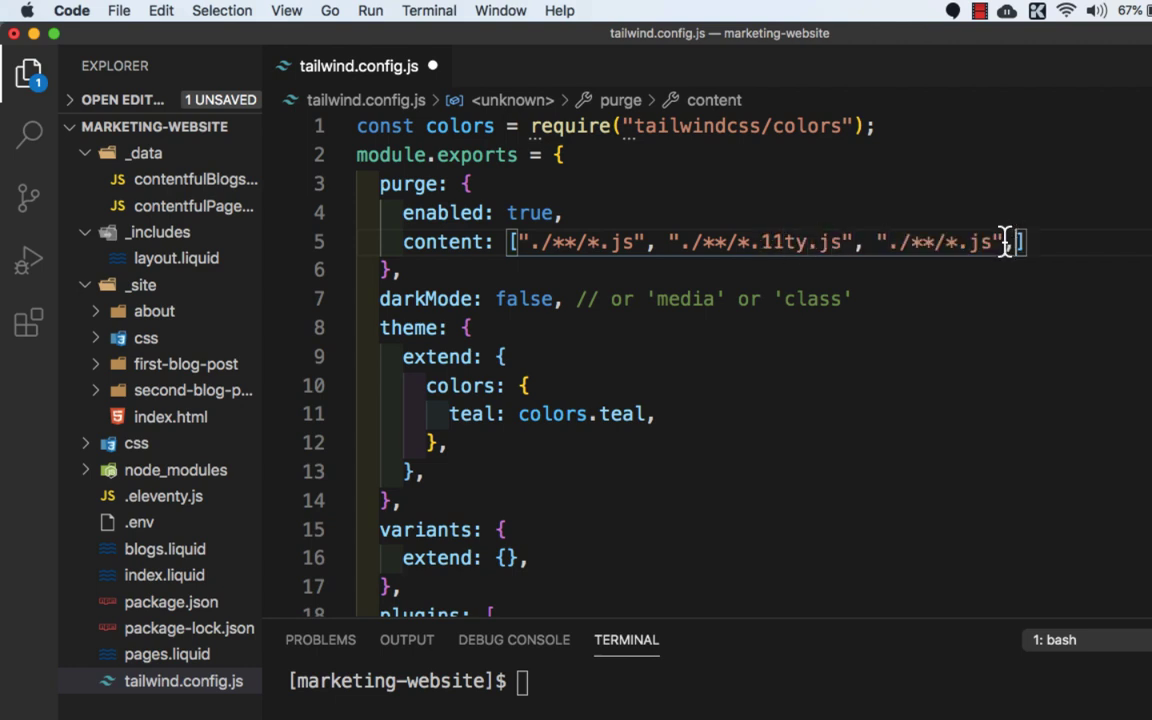
key("Left")
key("Left")
key("BackSpace")
key("BackSpace")
type("html")
key("Right")
key("Right")
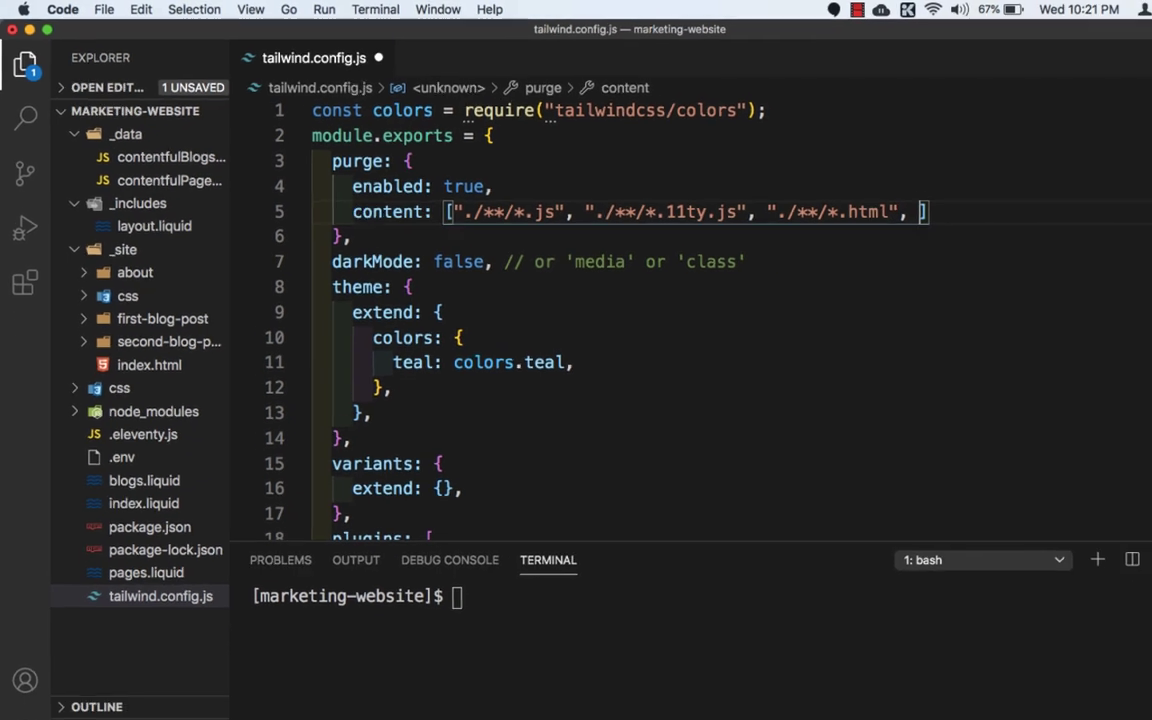
Step: Add "./**/*.njk" as the fourth entry of the purge content array
key("ctrl+v")
type(",")
key("Left")
key("Left")
key("BackSpace")
key("BackSpace")
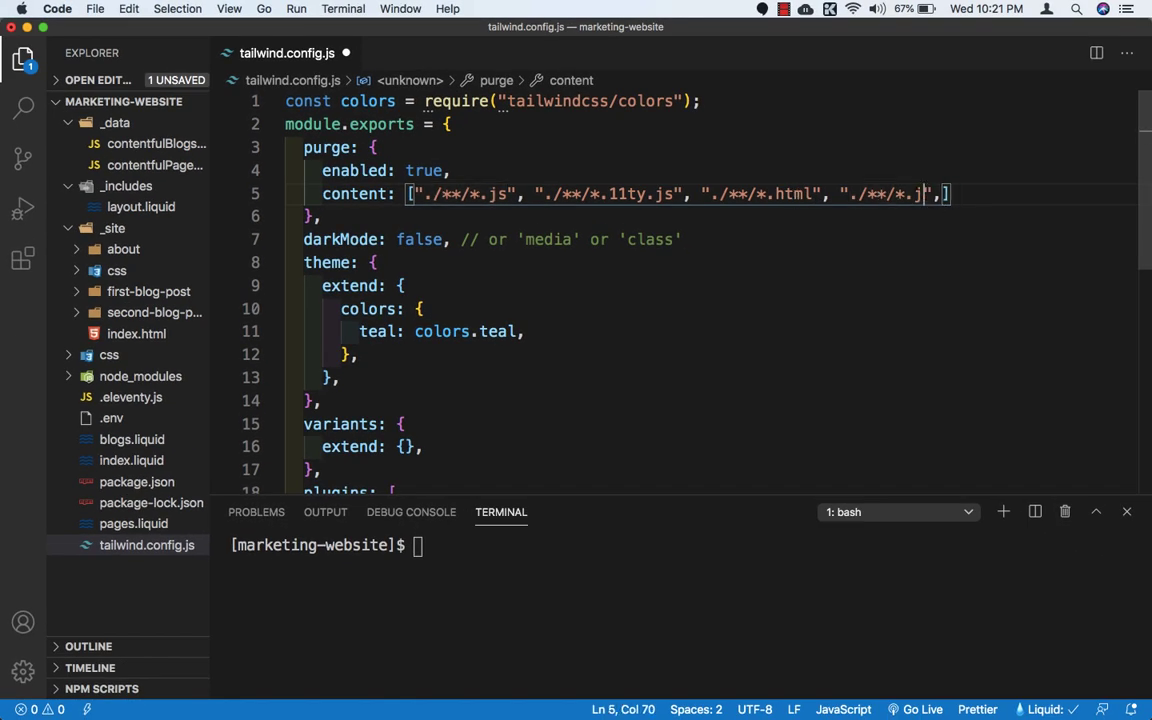
type("njk")
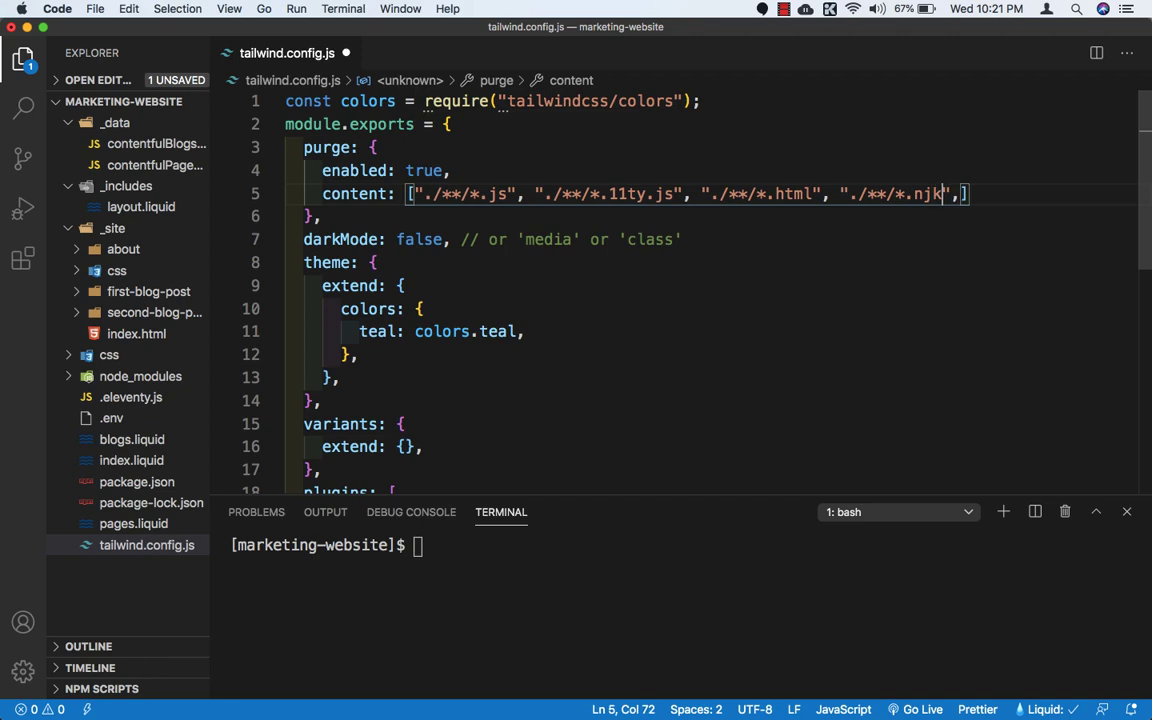
Step: Add "./**/*.liquid" as the fifth entry of the purge content array and save tailwind.config.js
key("Right")
key("Right")
key("super+v")
type(",")
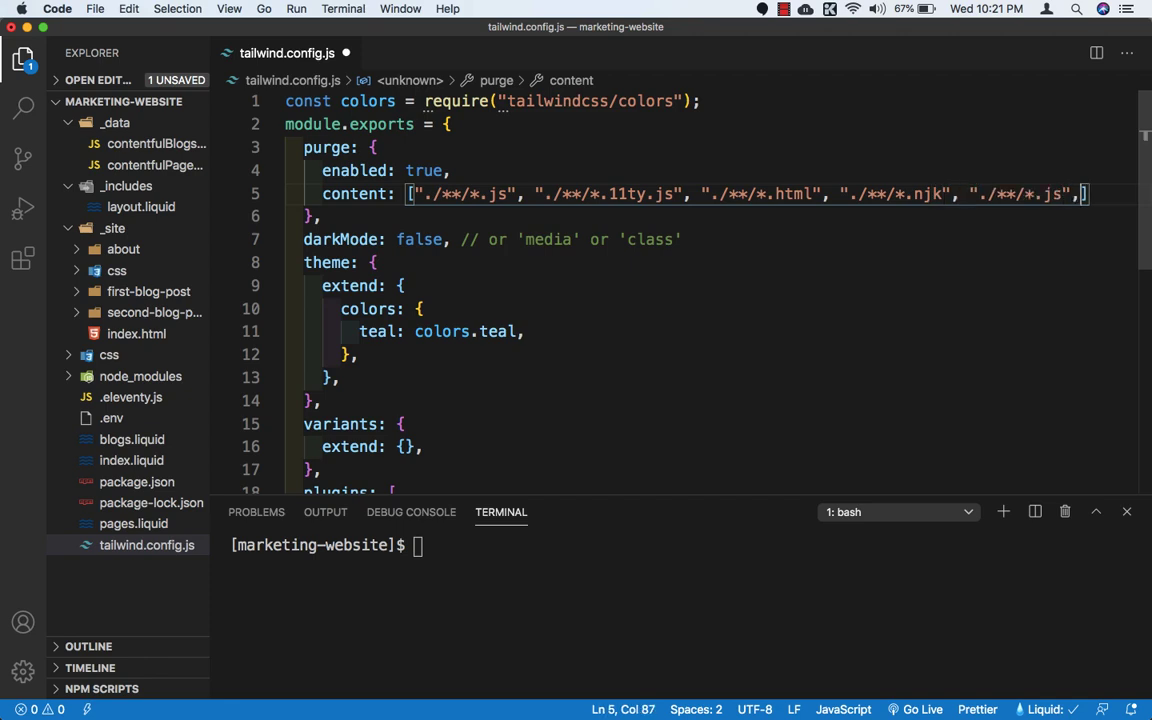
left_click(1061, 194)
key("BackSpace")
key("BackSpace")
type("liquie")
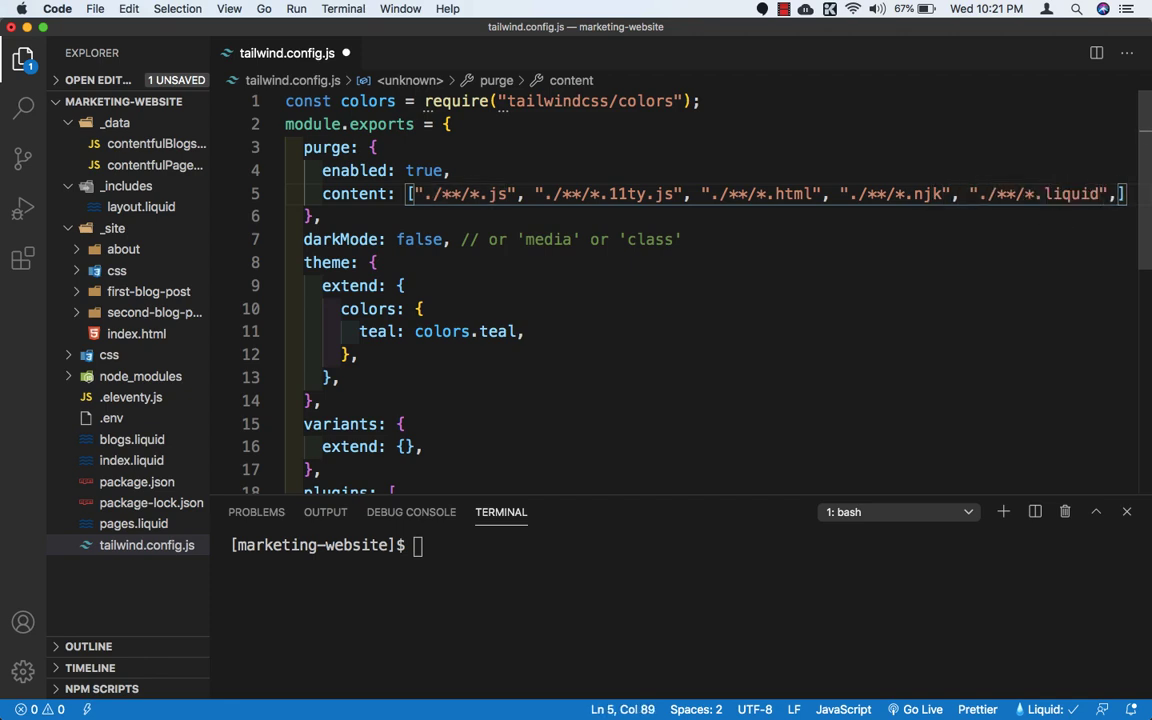
key("super+s")
scroll(553, 290, "down", 1)
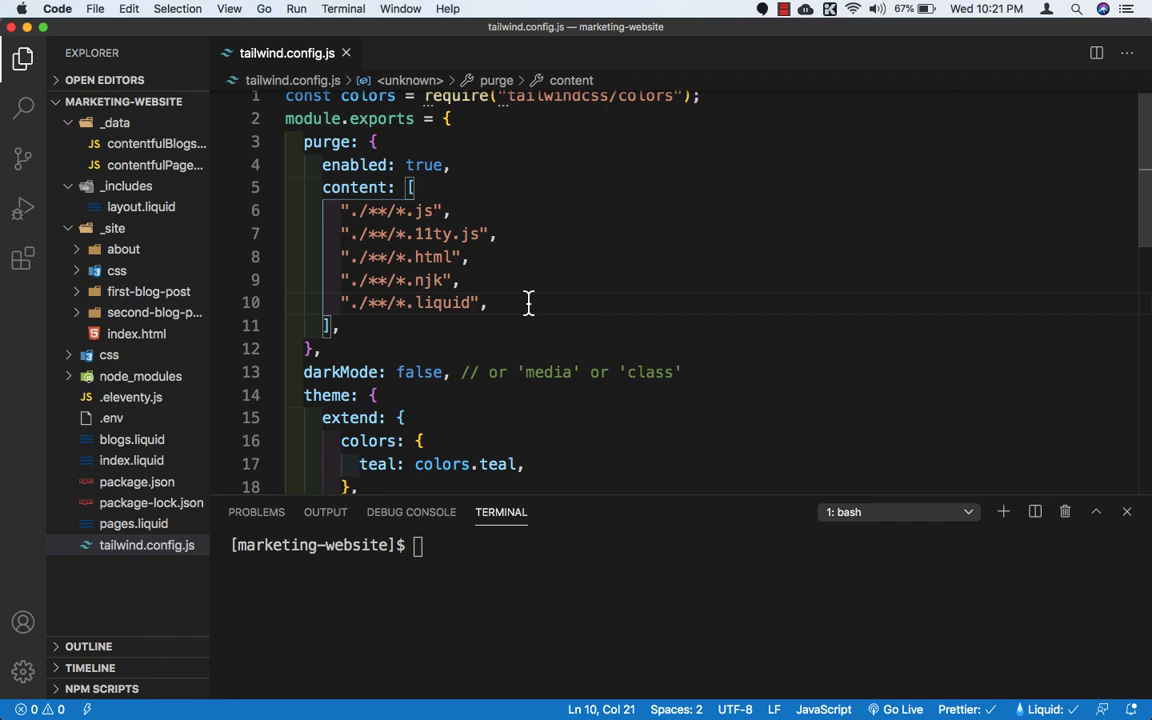
Step: Create a .gitignore file in the project root with touch .gitignore and open it for editing
left_click(439, 553)
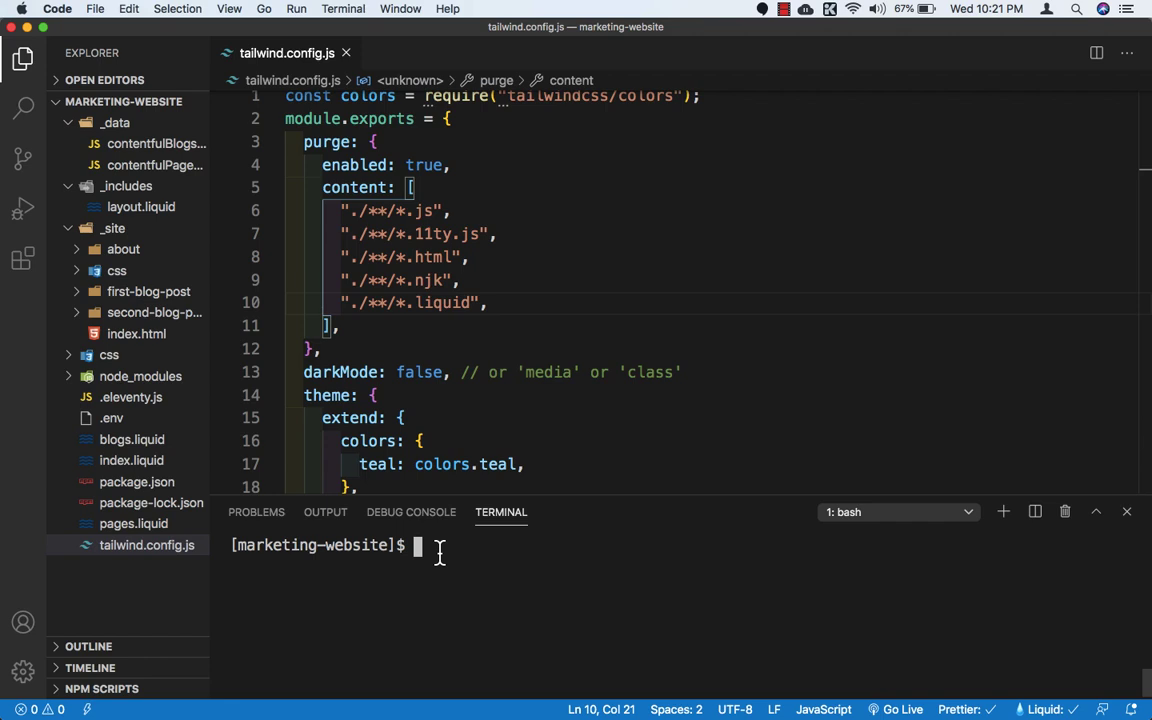
type("touch ")
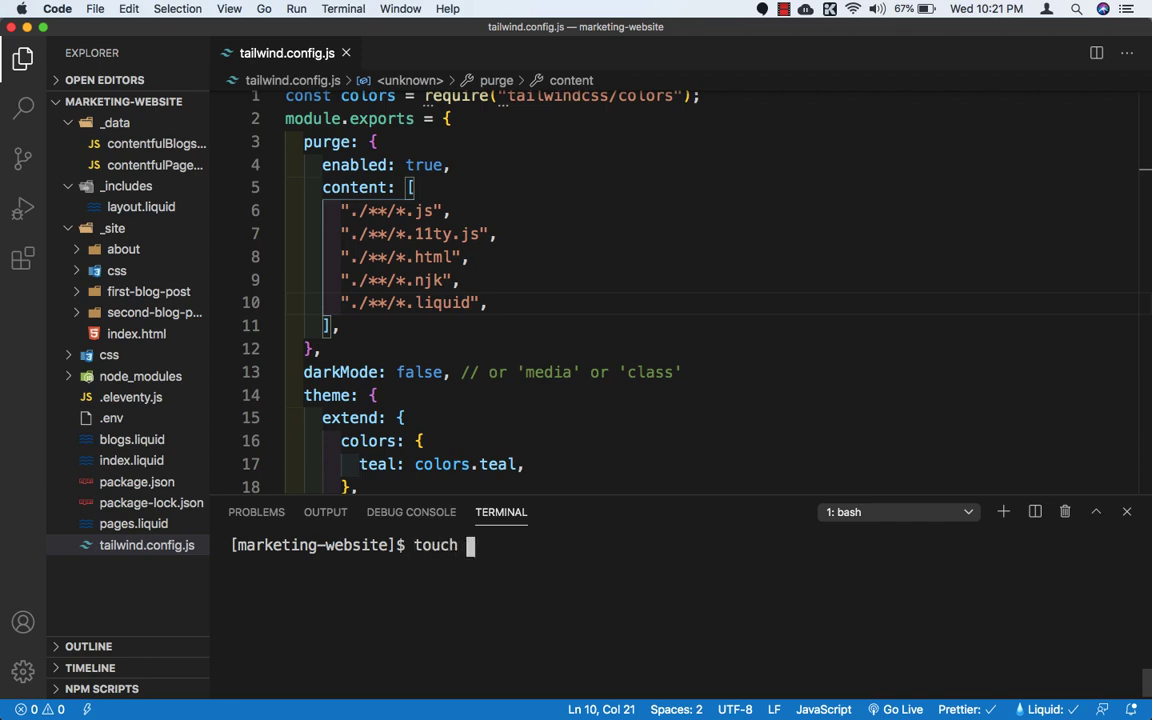
type(".gitignore")
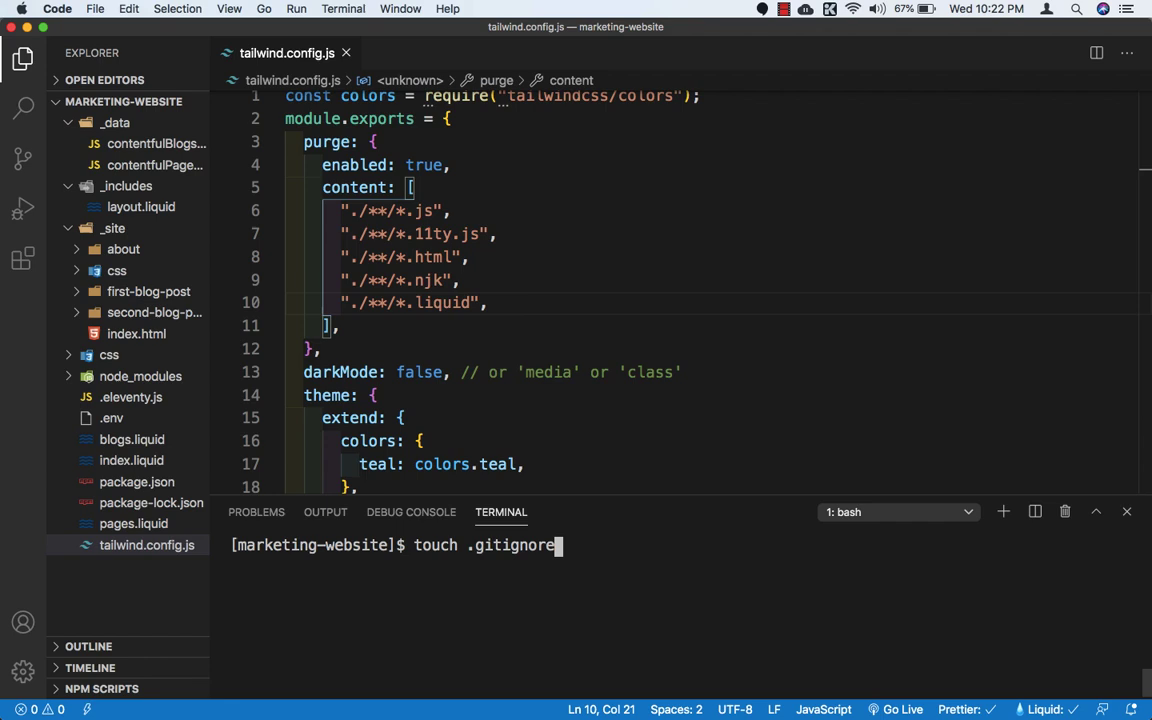
key("Return")
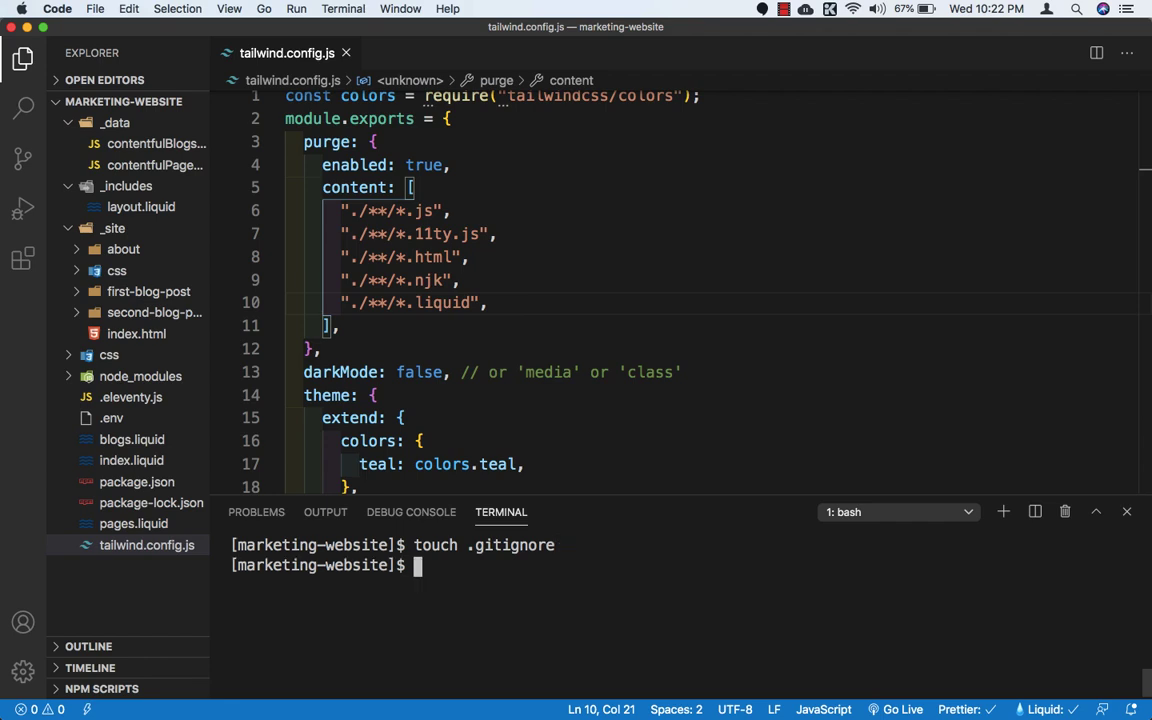
left_click(110, 440)
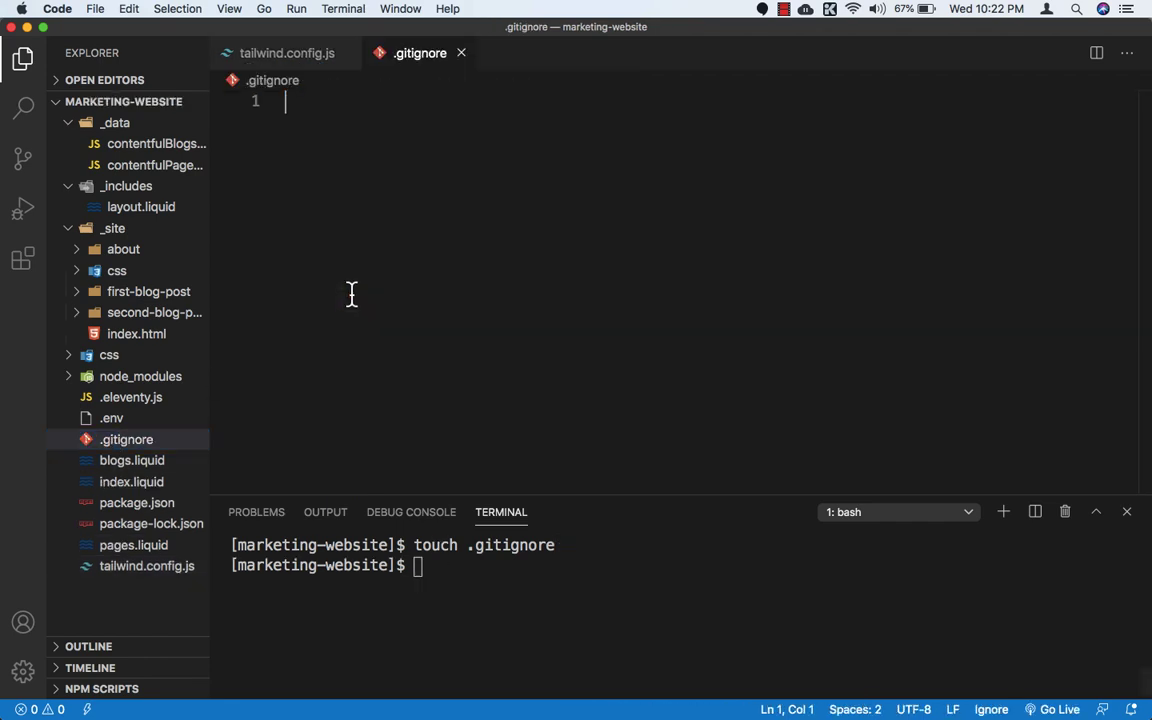
Step: List _site, node_modules and .env on separate lines in .gitignore and save the file
left_click(358, 132)
type("_site")
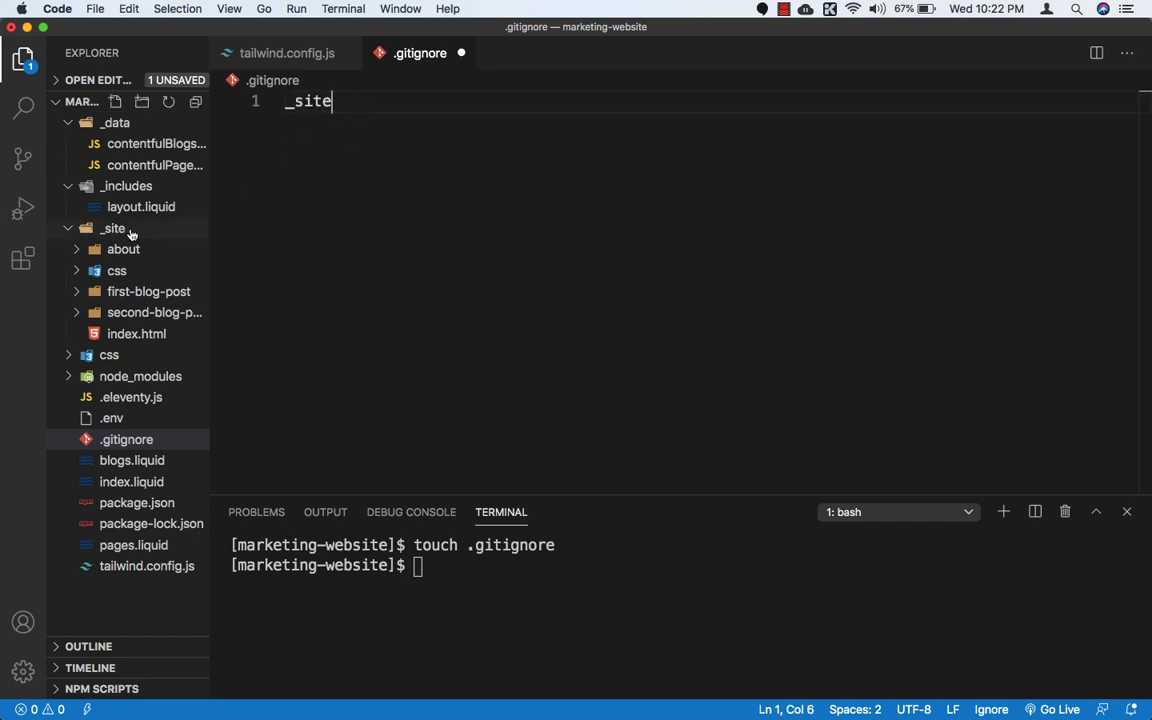
key("Return")
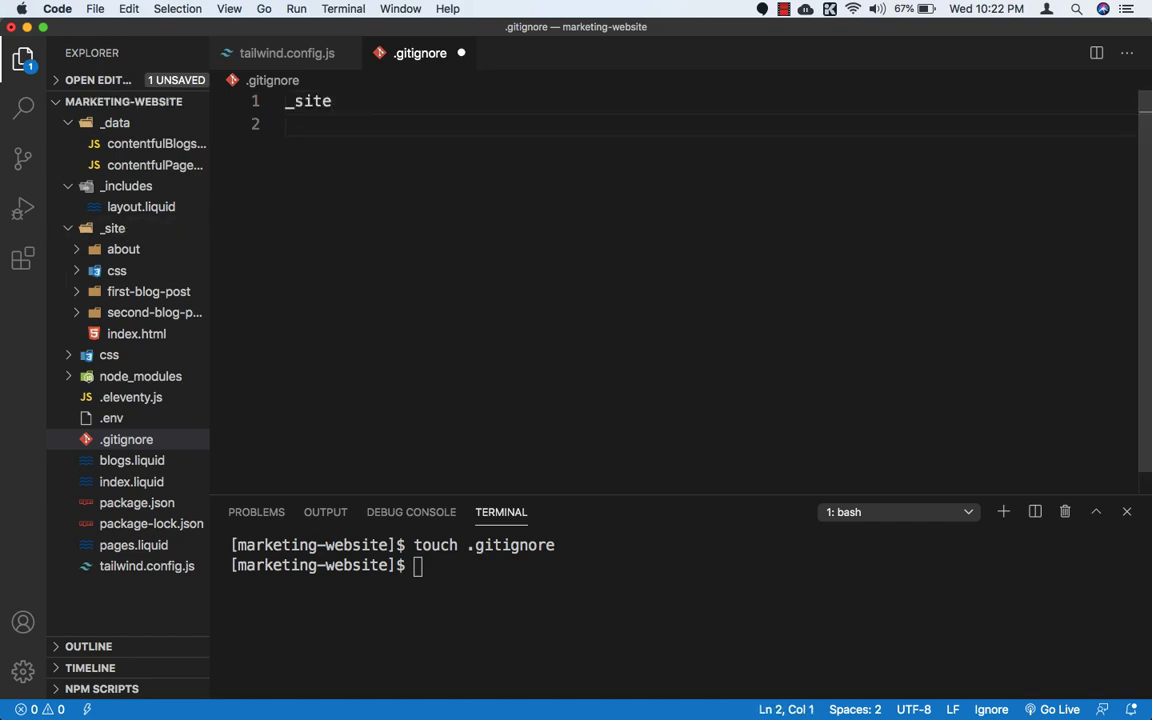
type("node")
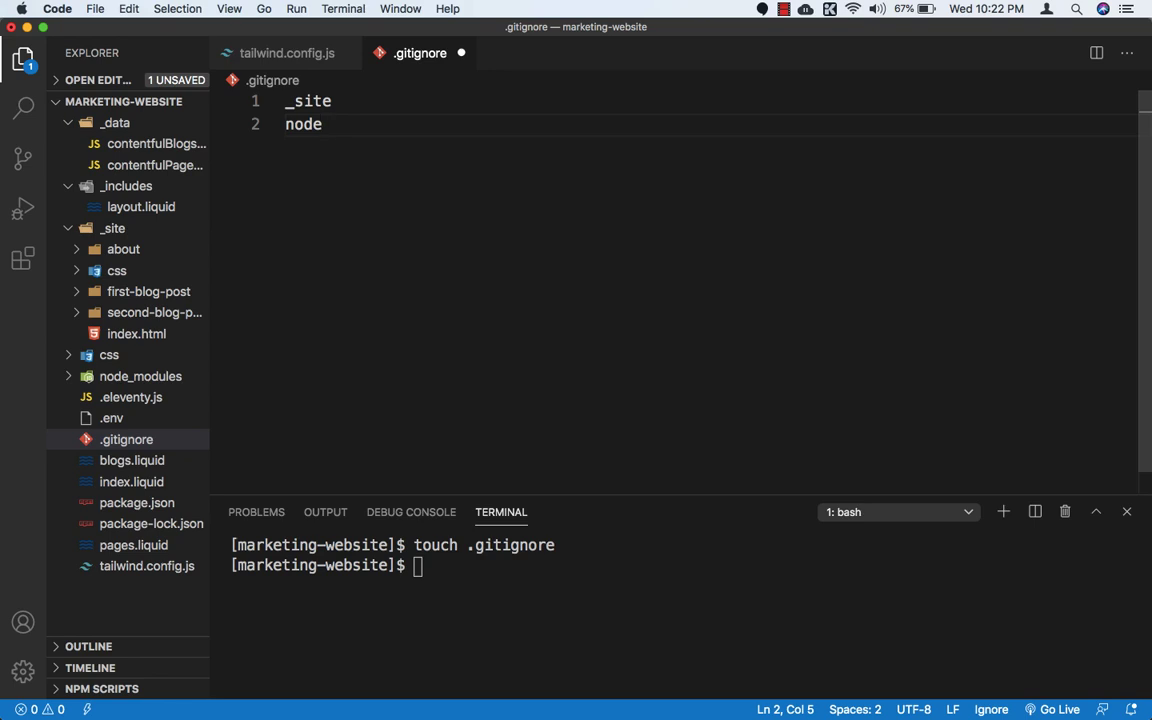
type("_modules")
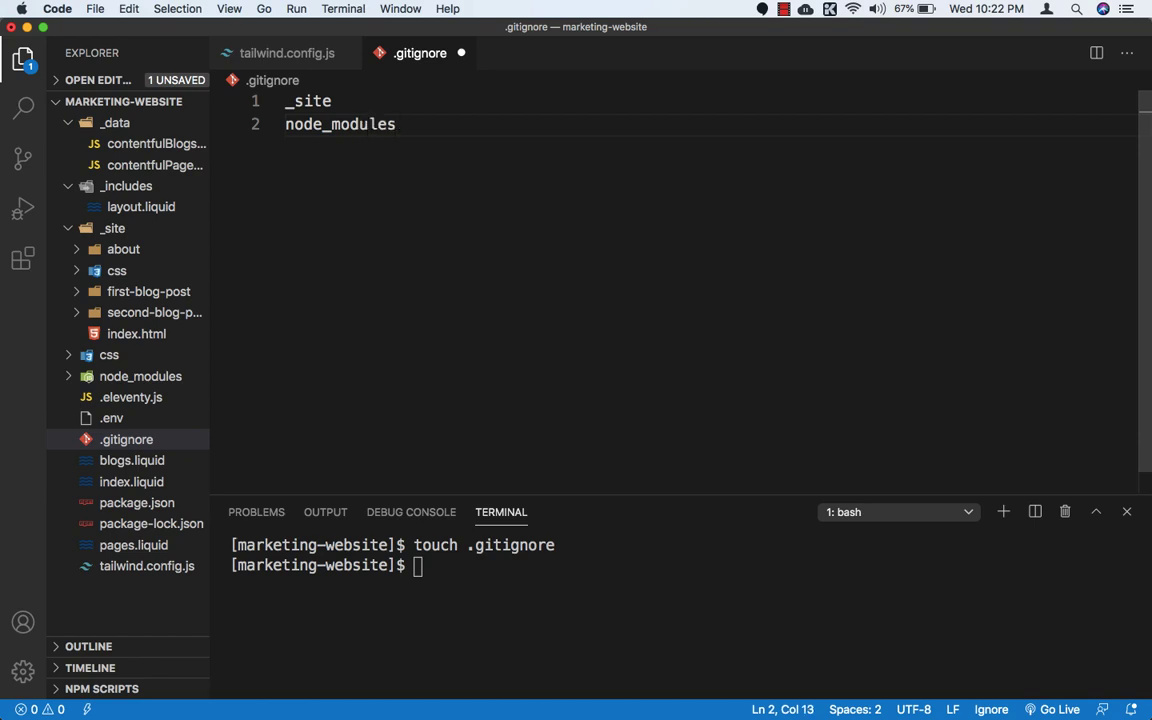
key("Return")
type(".env")
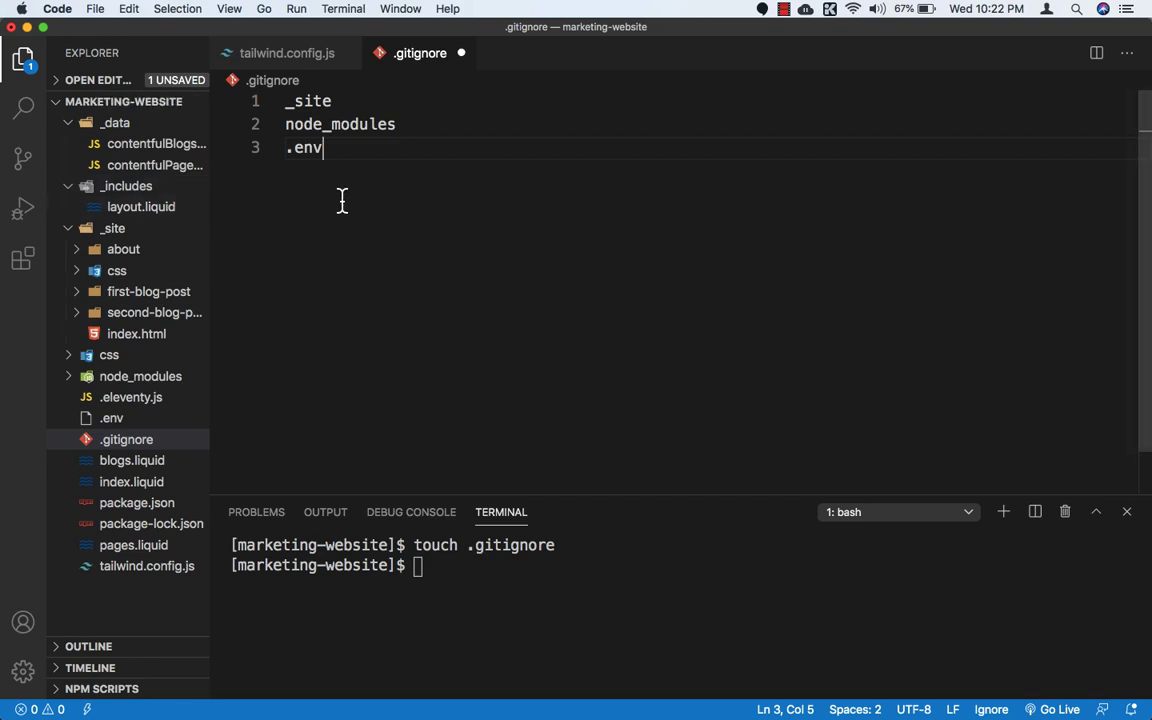
key("super+s")
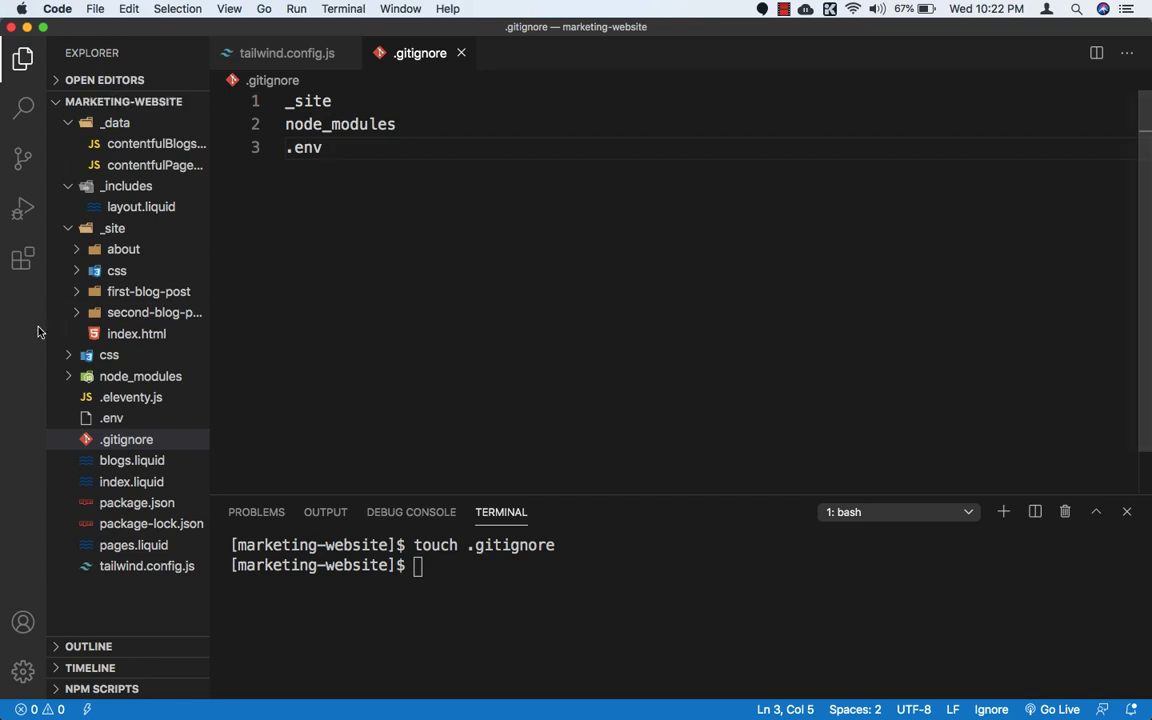
Step: Switch to Chrome and view the jamstack-marketing-wesbite repository page on GitHub
mouse_move(8, 296)
left_click(12, 227)
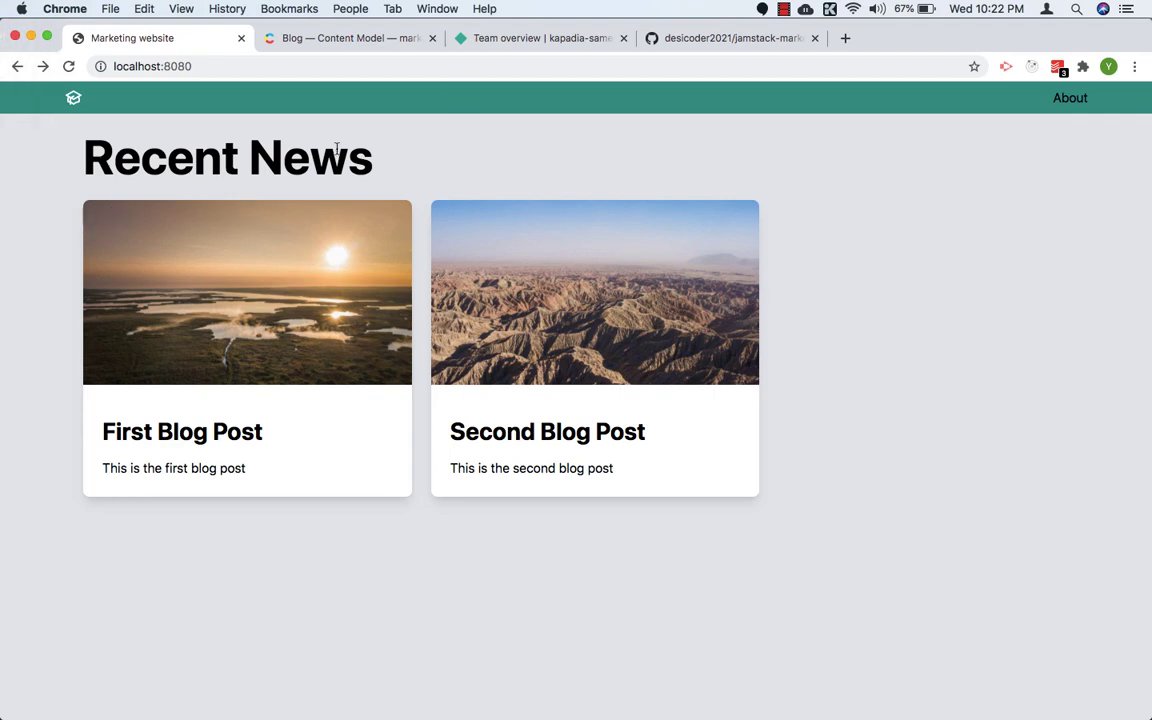
left_click(686, 37)
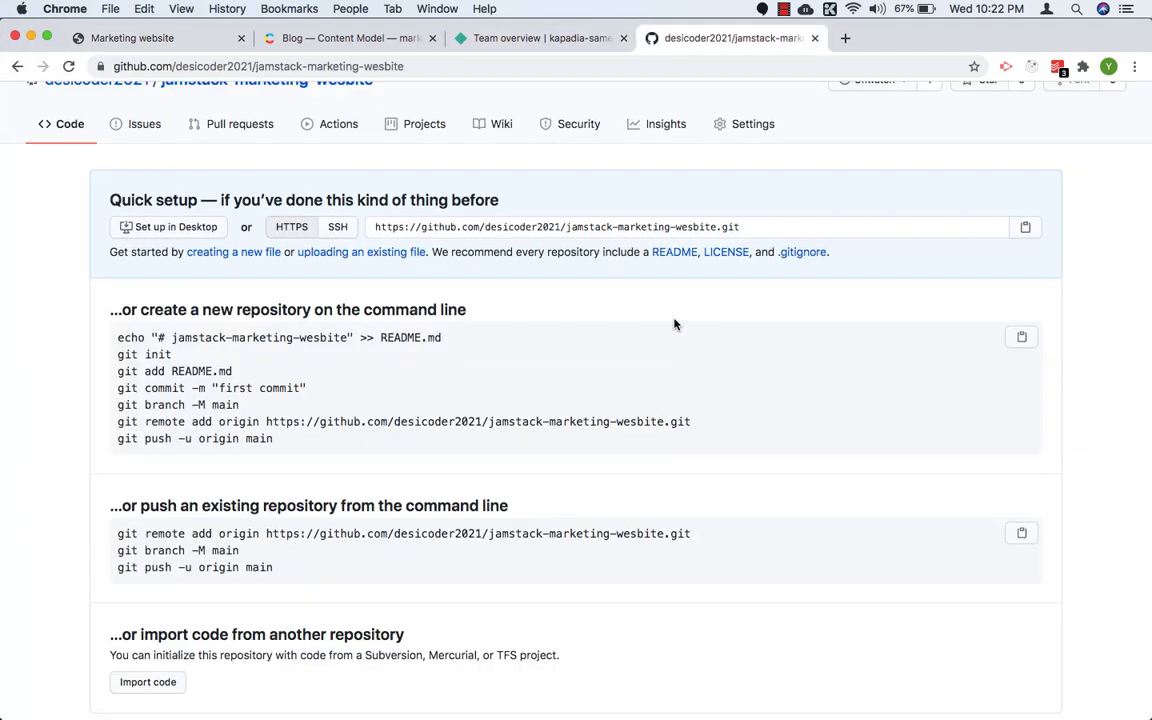
scroll(674, 324, "up", 3)
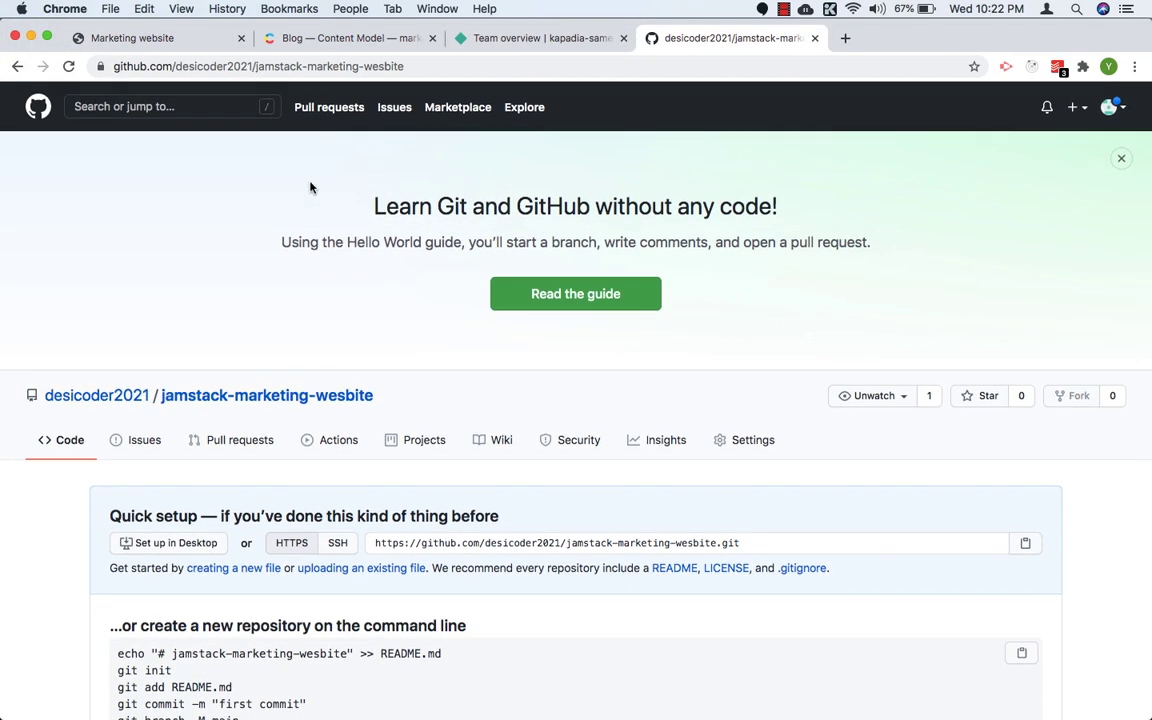
Step: Open GitHub's form for creating a new repository and look over its name, visibility and initialization options
left_click(40, 112)
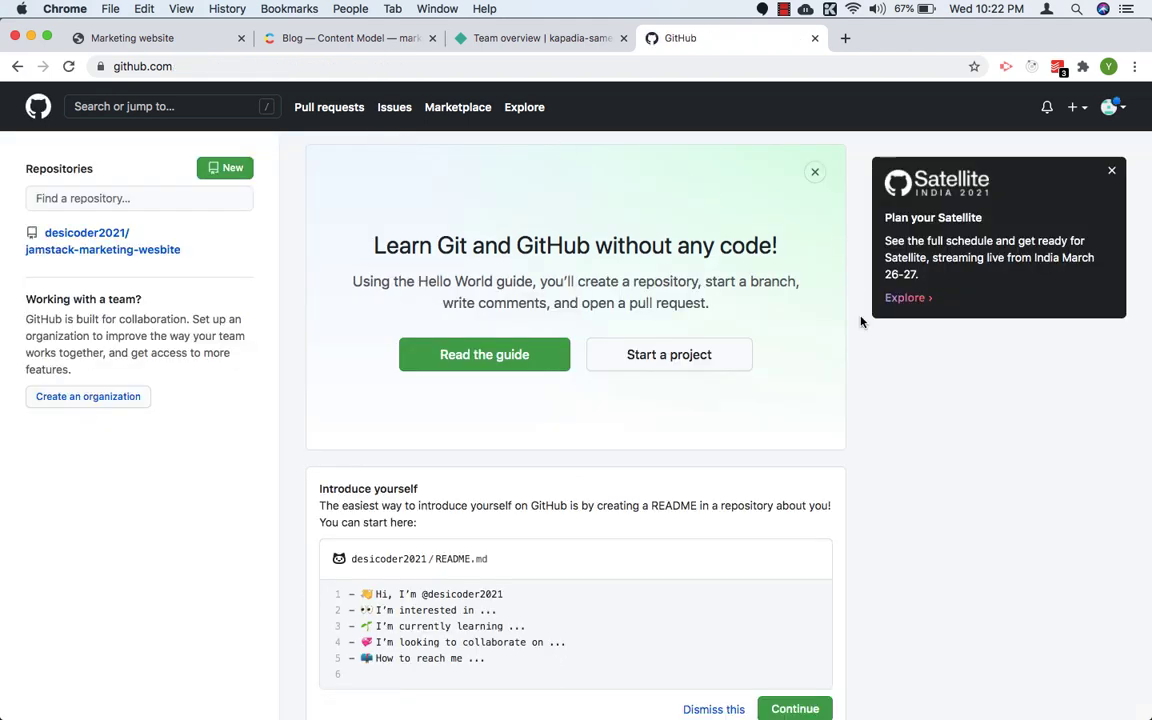
scroll(861, 322, "down", 1)
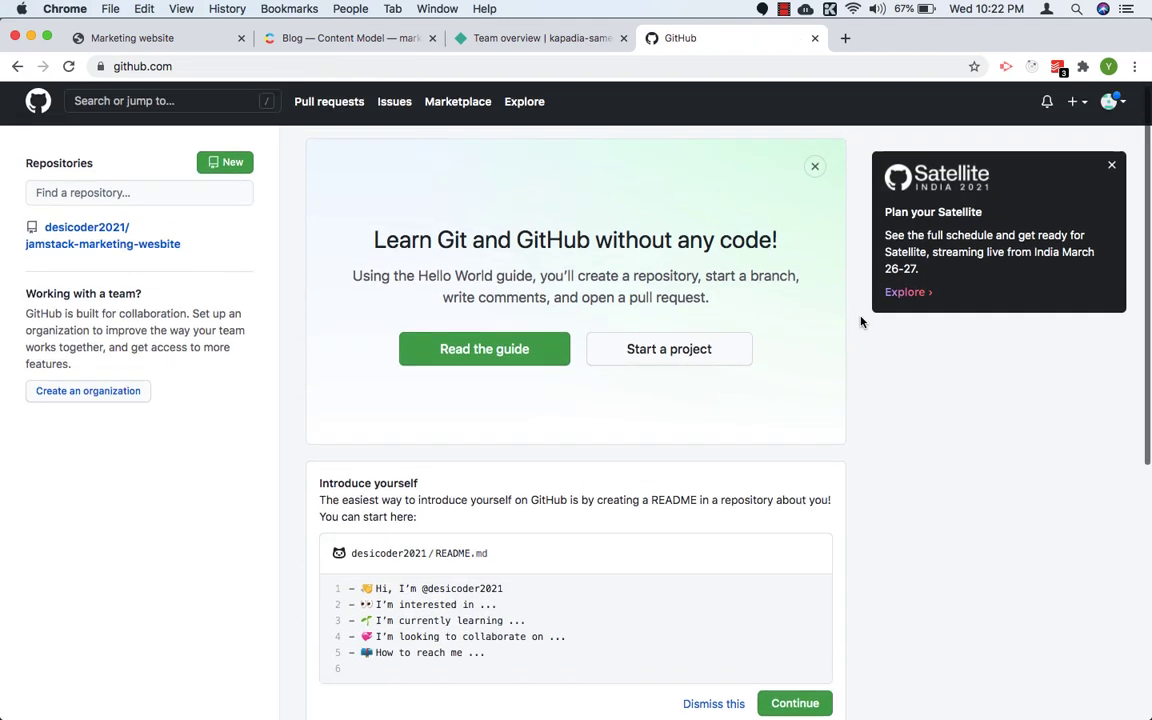
left_click(228, 166)
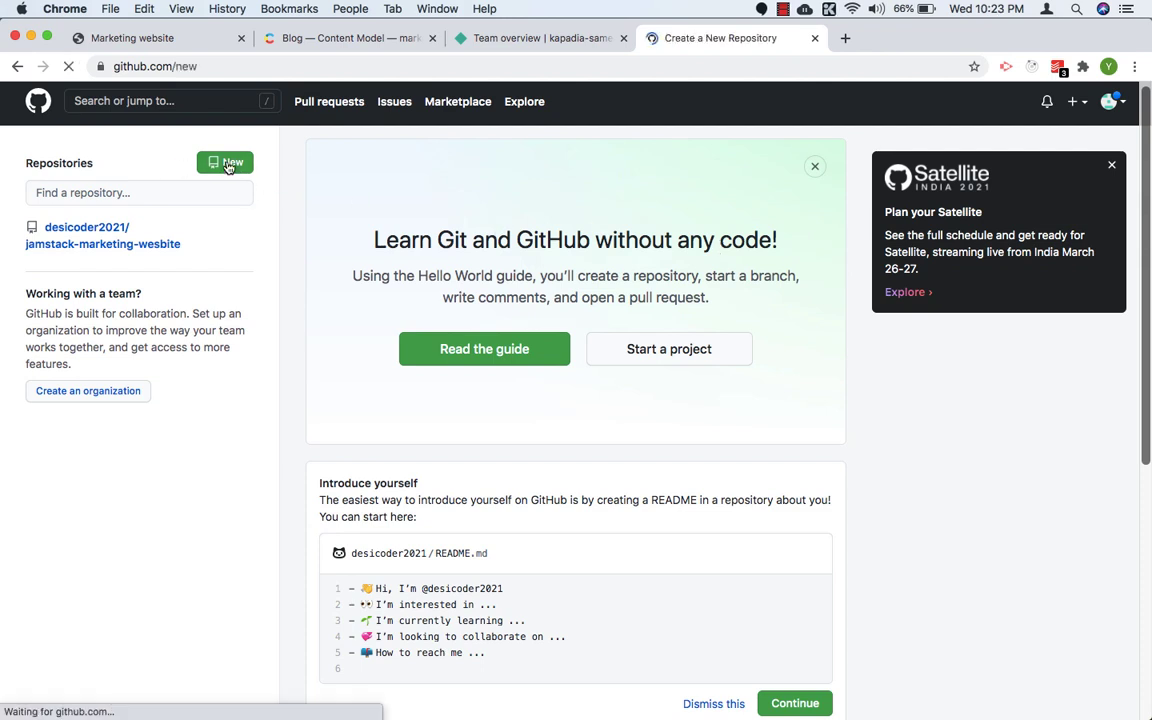
left_click(484, 164)
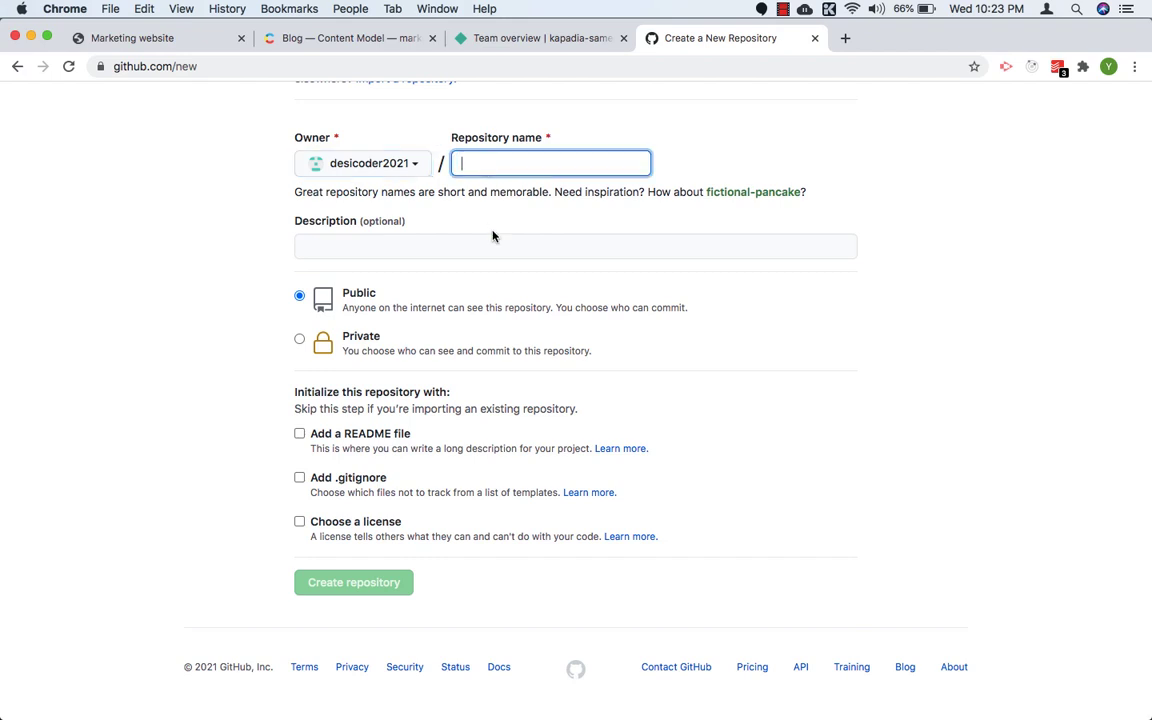
scroll(494, 234, "up", 1)
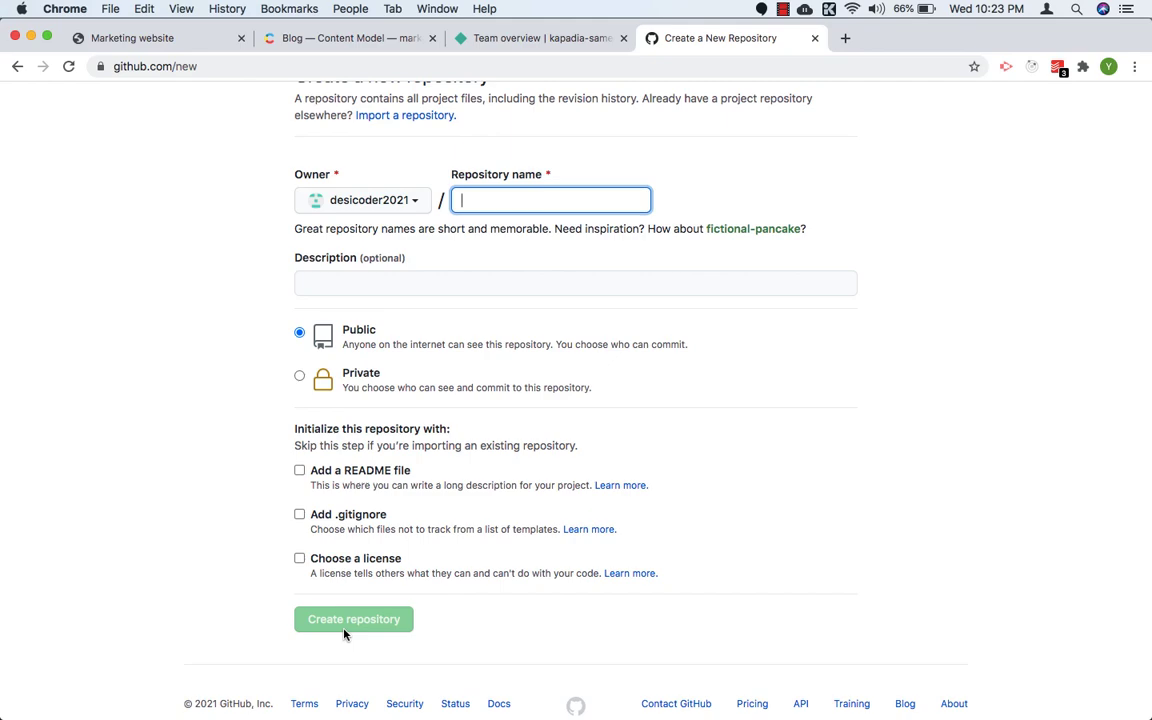
scroll(345, 630, "up", 3)
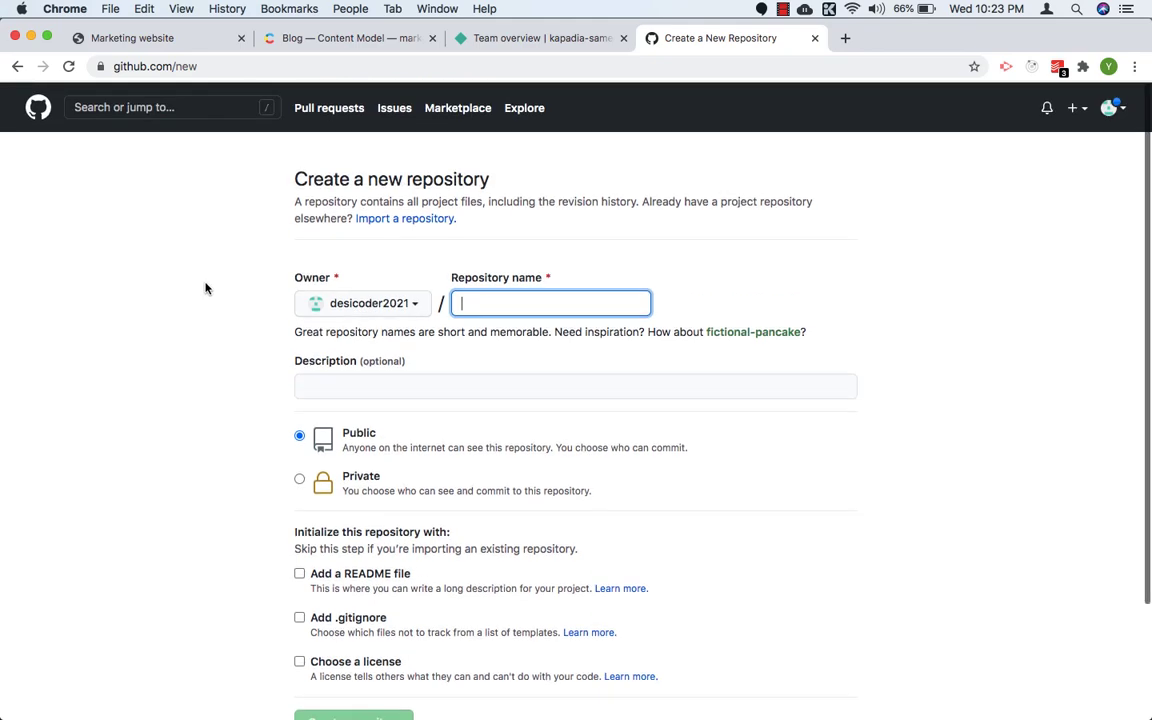
Step: Return to the existing jamstack-marketing-wesbite repository and review its command-line setup instructions
left_click(34, 105)
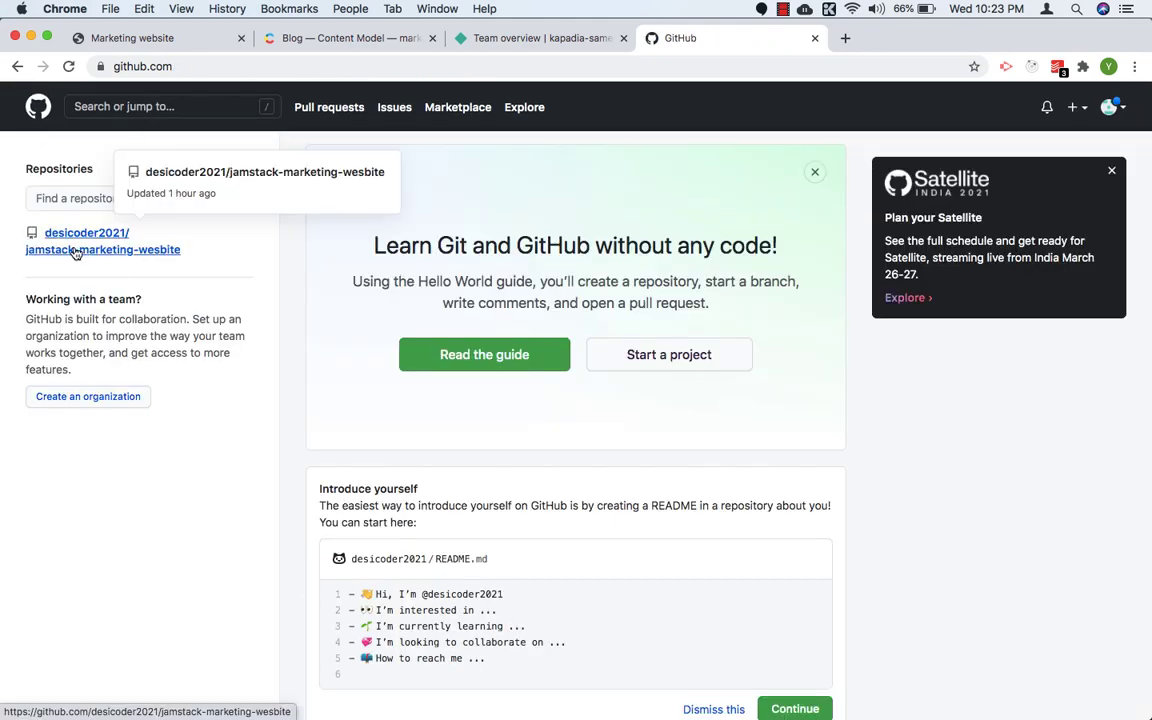
left_click(80, 250)
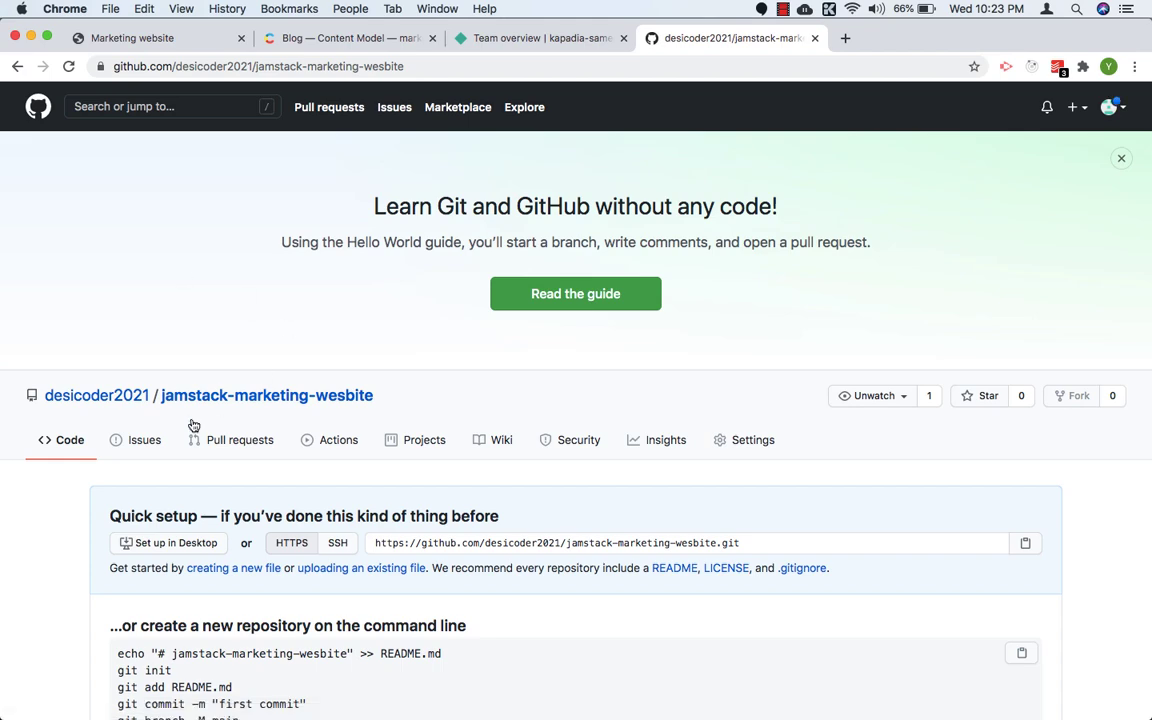
scroll(266, 400, "down", 5)
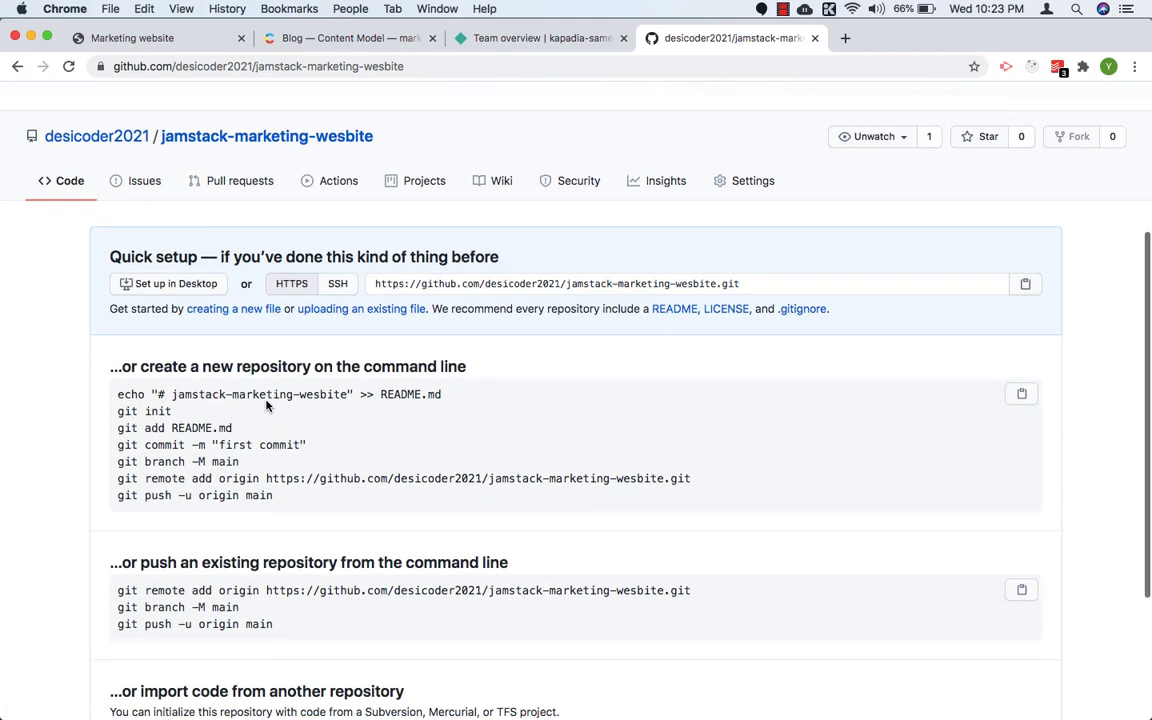
scroll(266, 405, "down", 3)
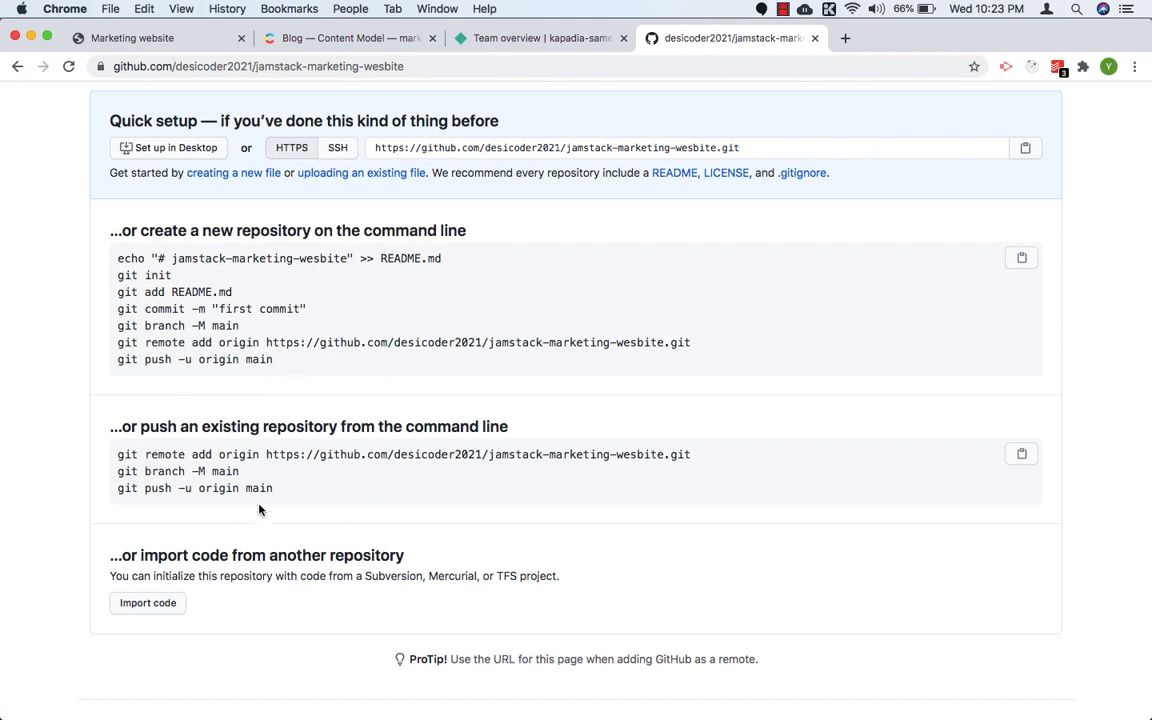
scroll(270, 500, "up", 3)
scroll(295, 494, "down", 1)
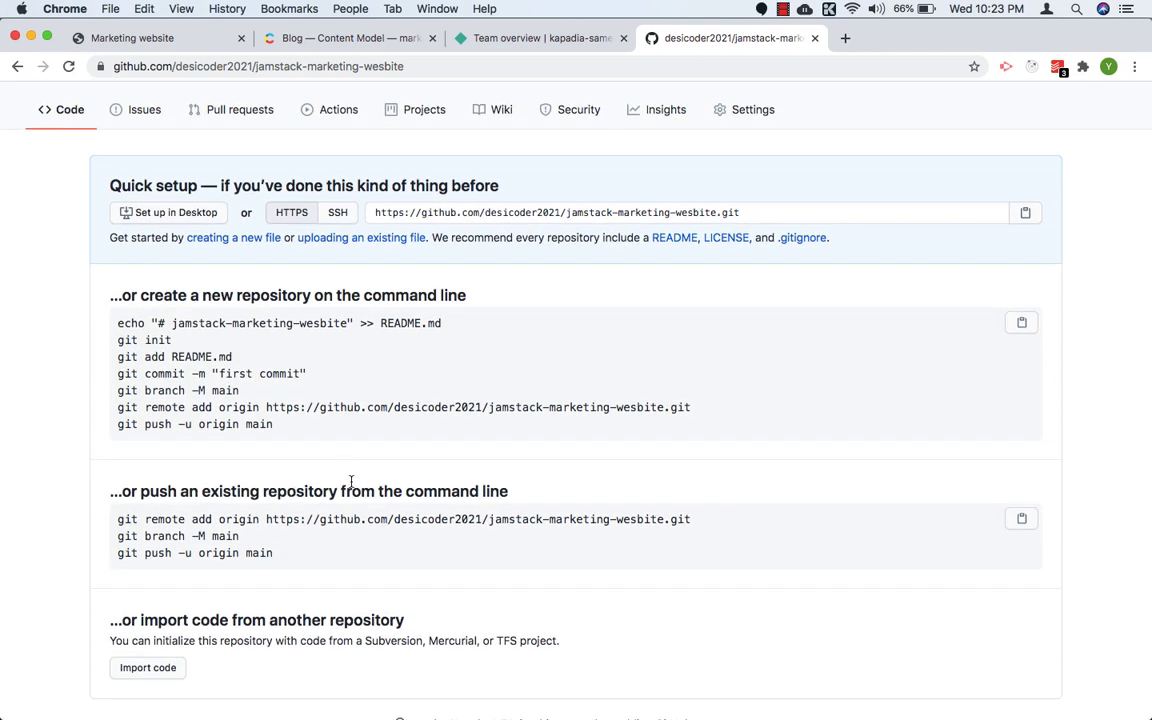
scroll(332, 445, "up", 1)
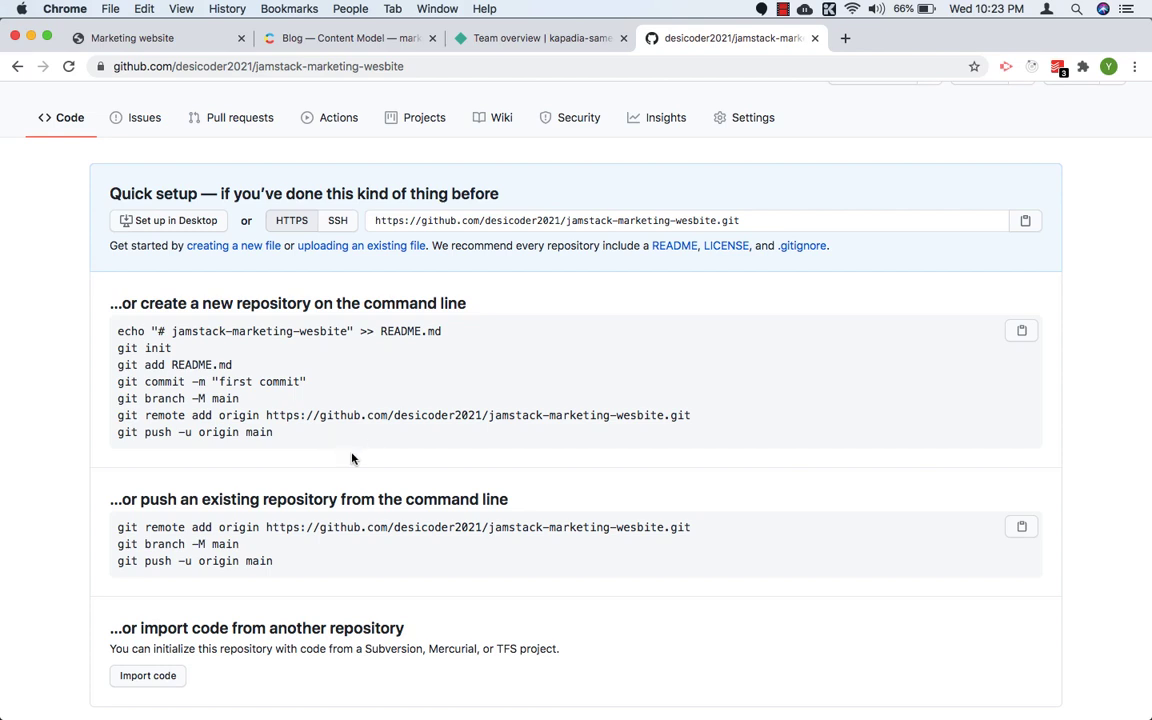
Step: Switch to VS Code and check the project folder's Git state in the terminal with git status
key("super+Tab")
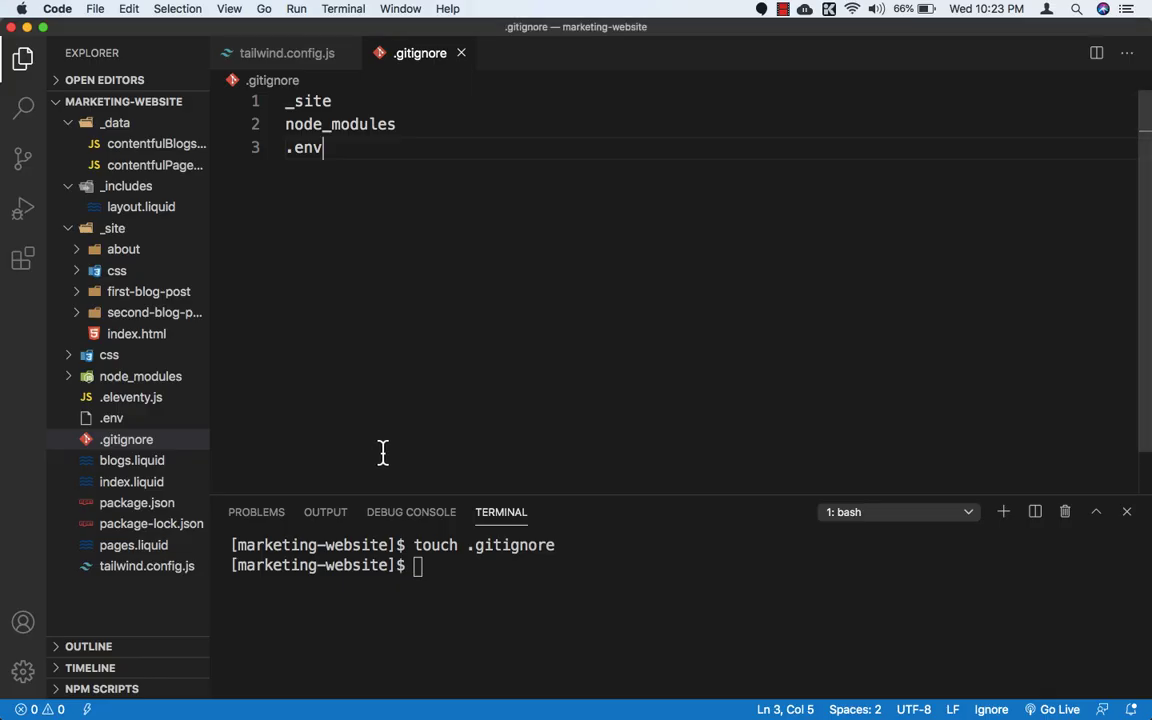
left_click(427, 568)
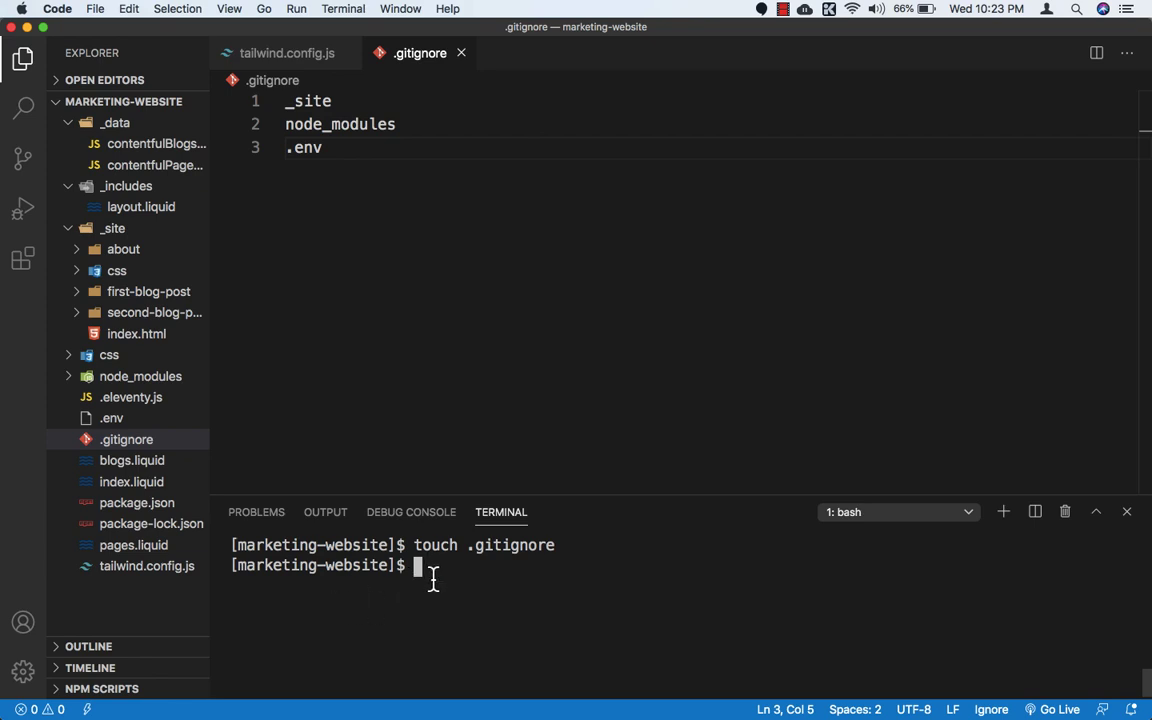
type("git status")
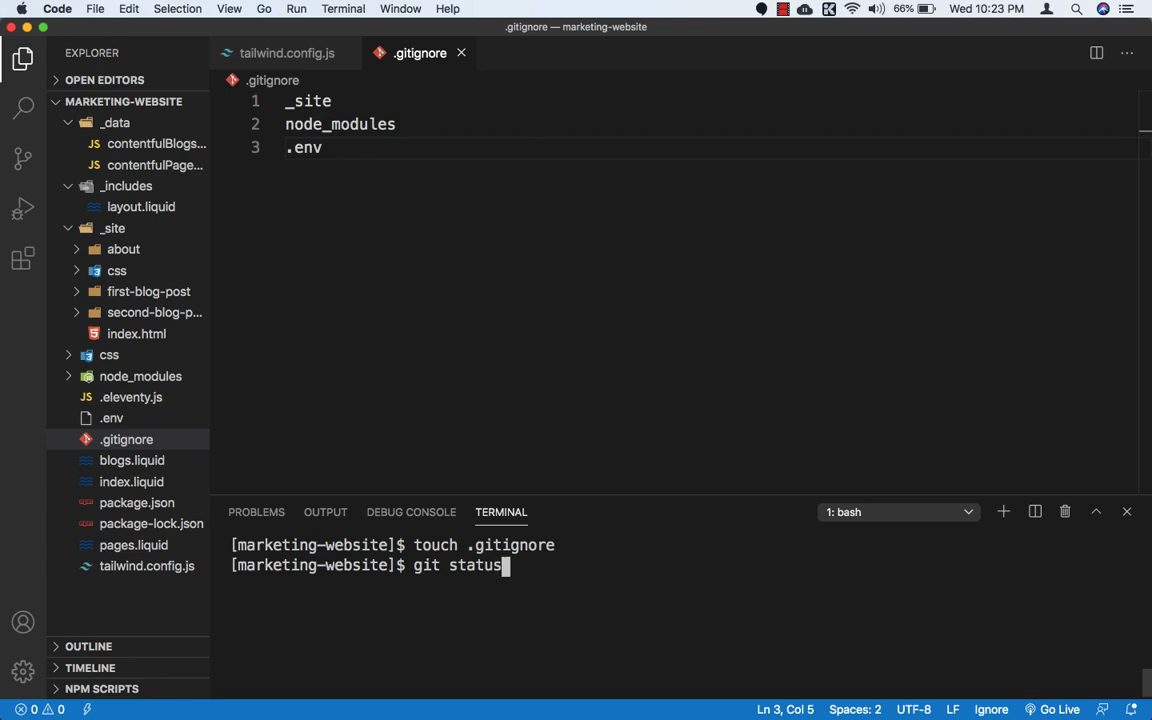
key("Return")
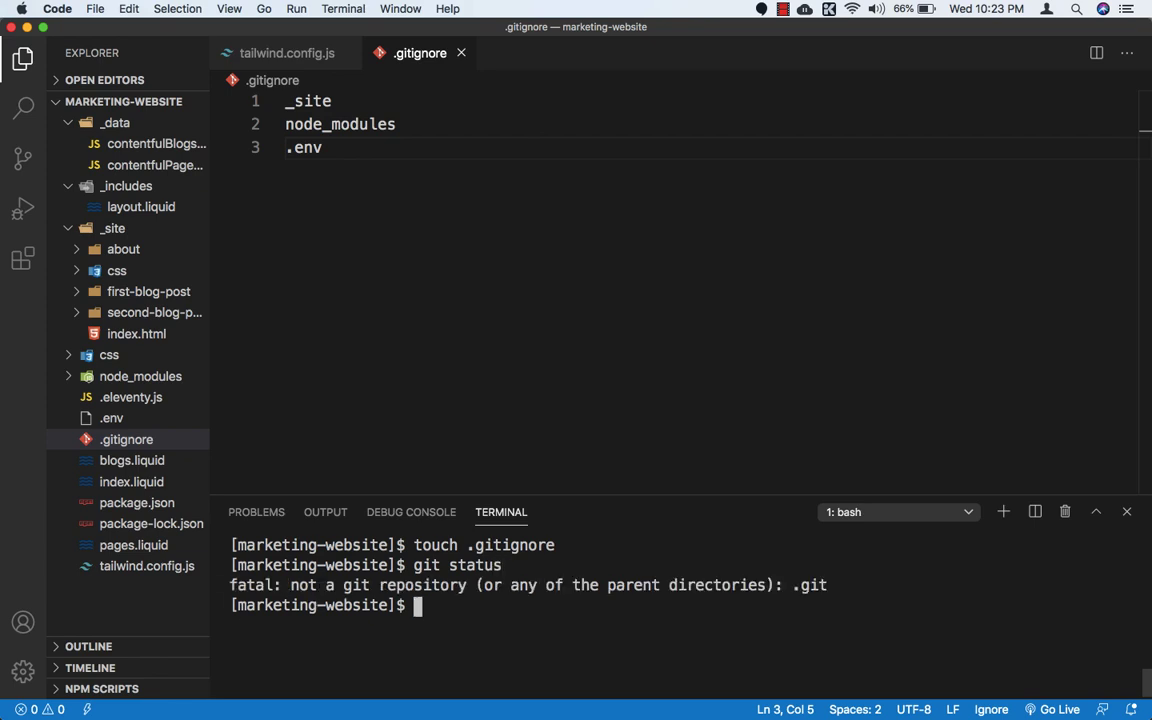
Step: Initialize a Git repository in the marketing-website folder with git init
type("git init")
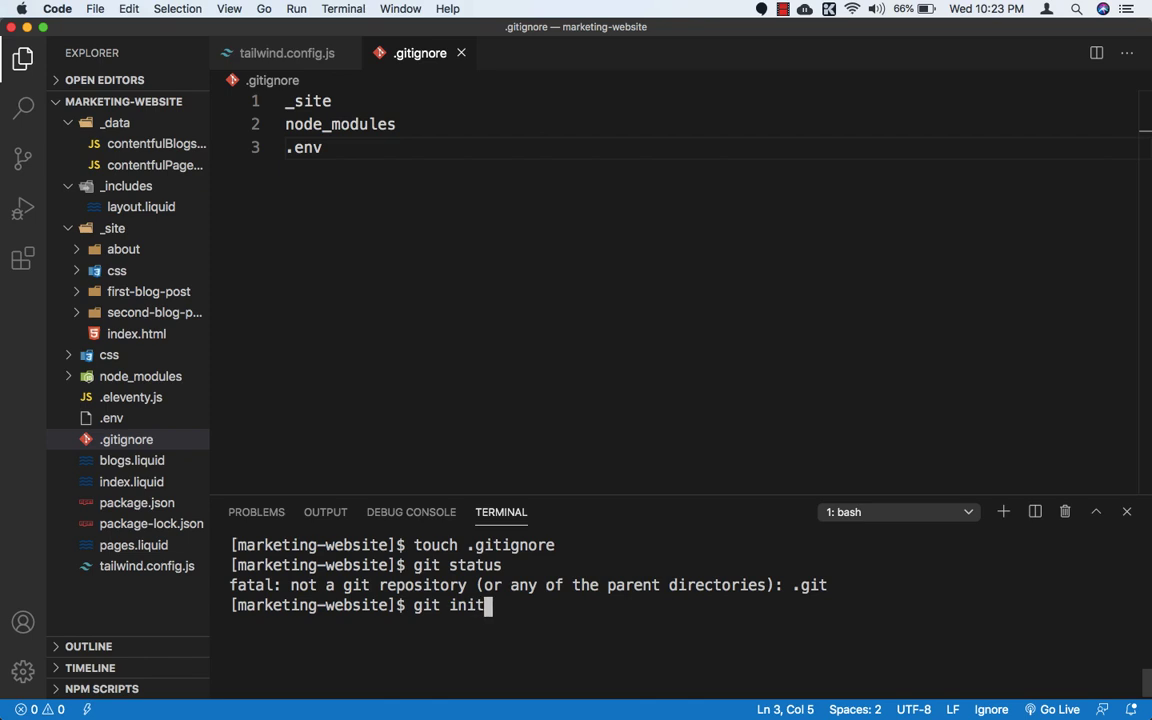
key("Return")
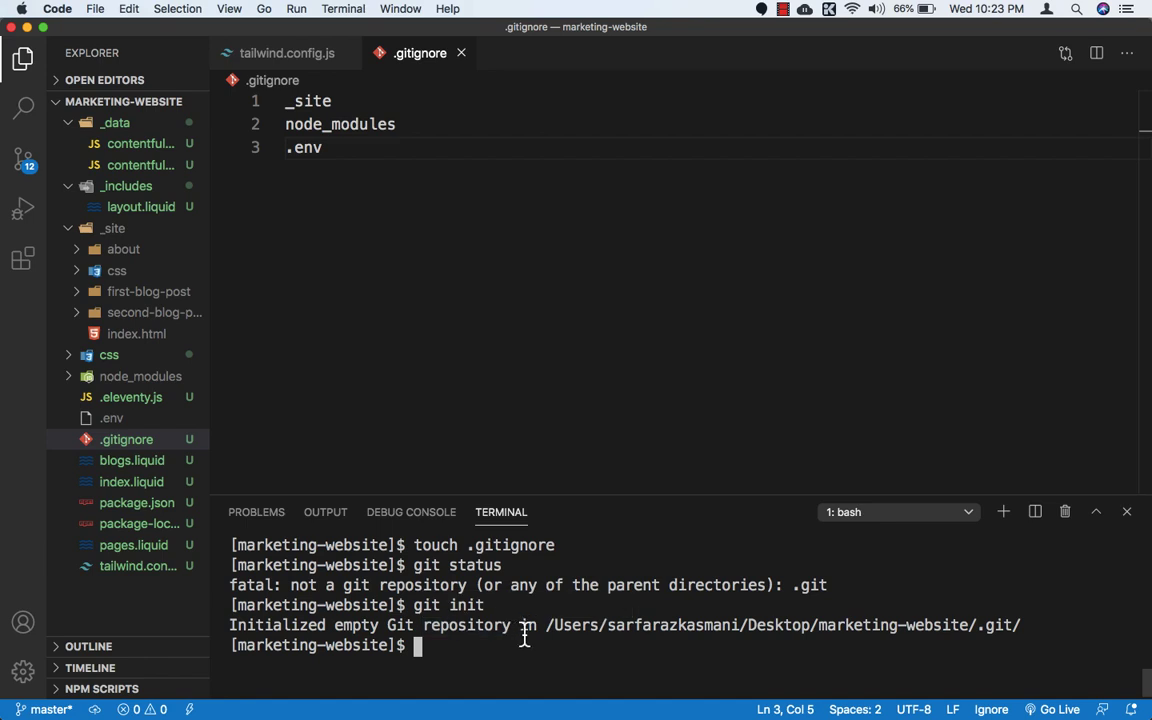
Step: Run git status and enlarge the terminal area to review the list of untracked files
type("git status")
key("Return")
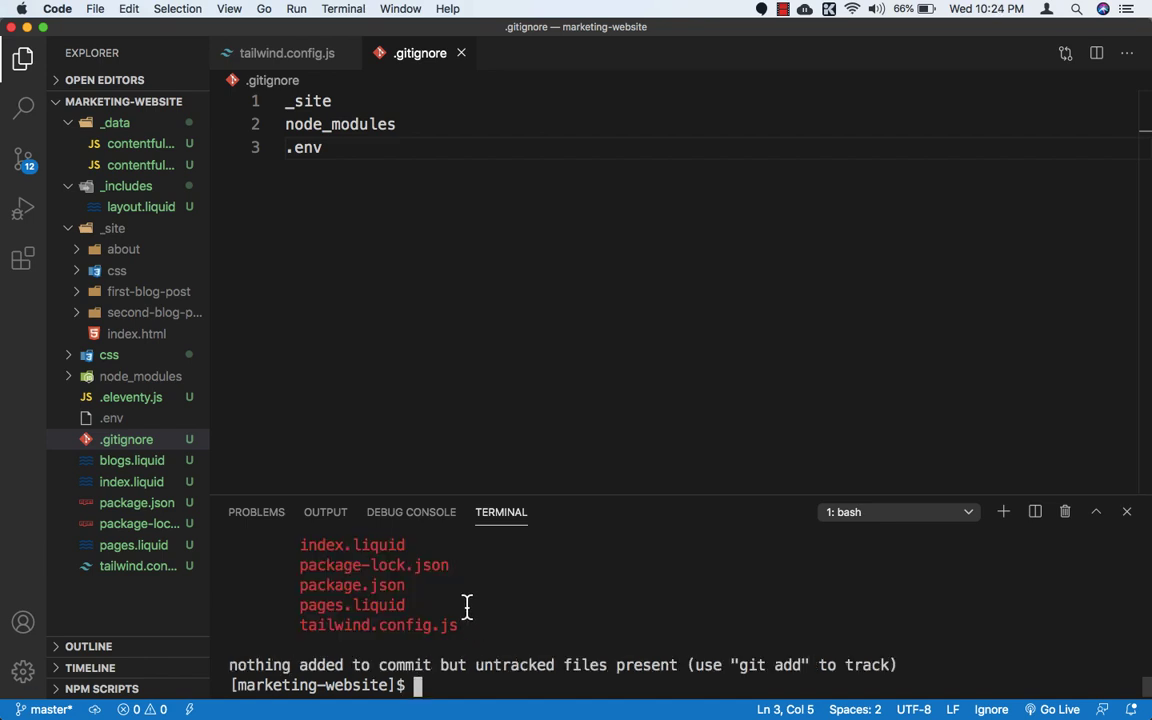
scroll(467, 612, "up", 4)
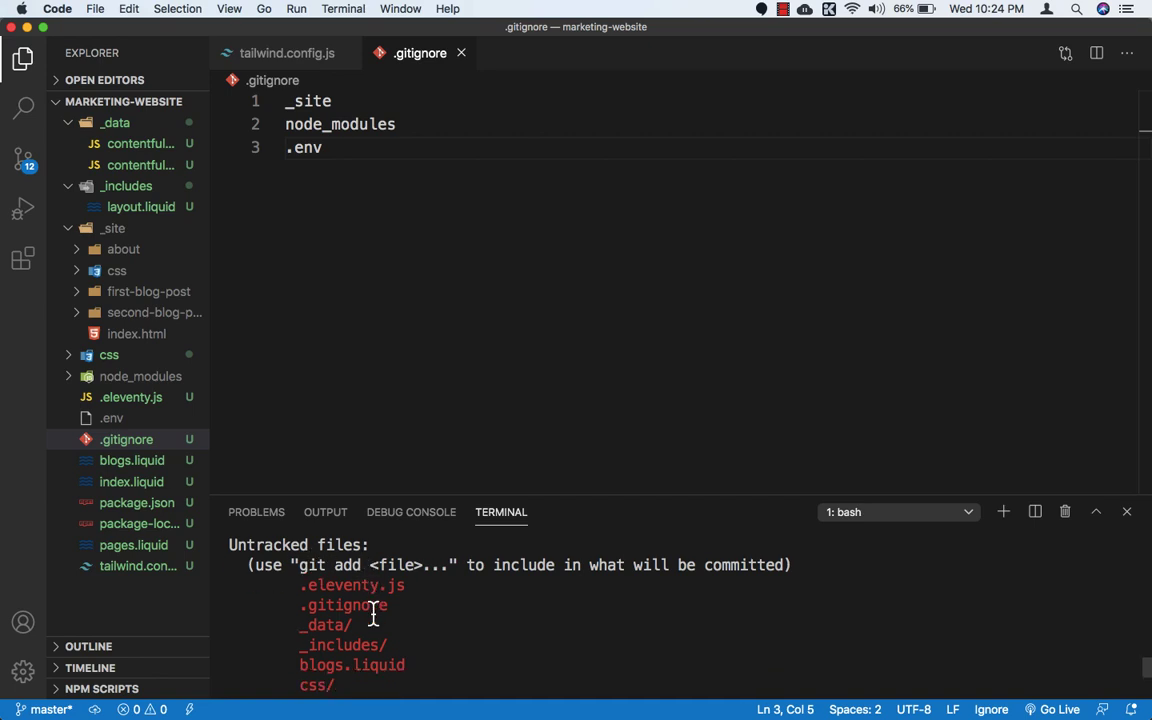
scroll(372, 615, "down", 3)
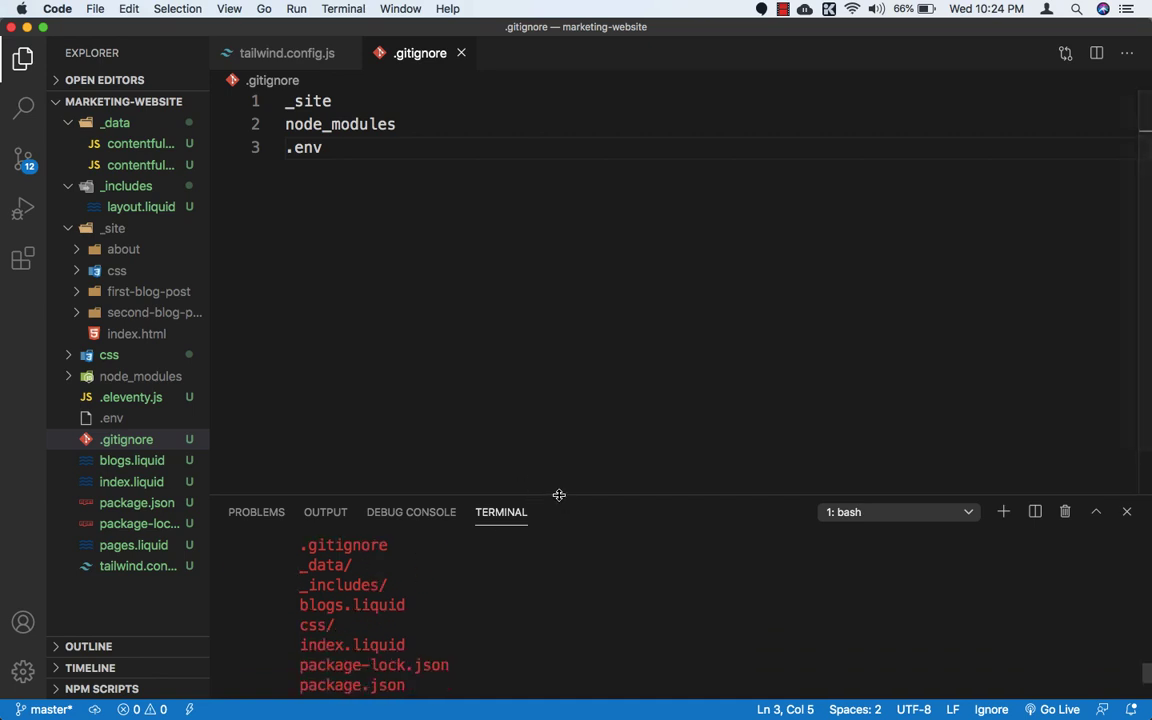
left_click_drag(559, 495, 550, 228)
scroll(495, 468, "down", 2)
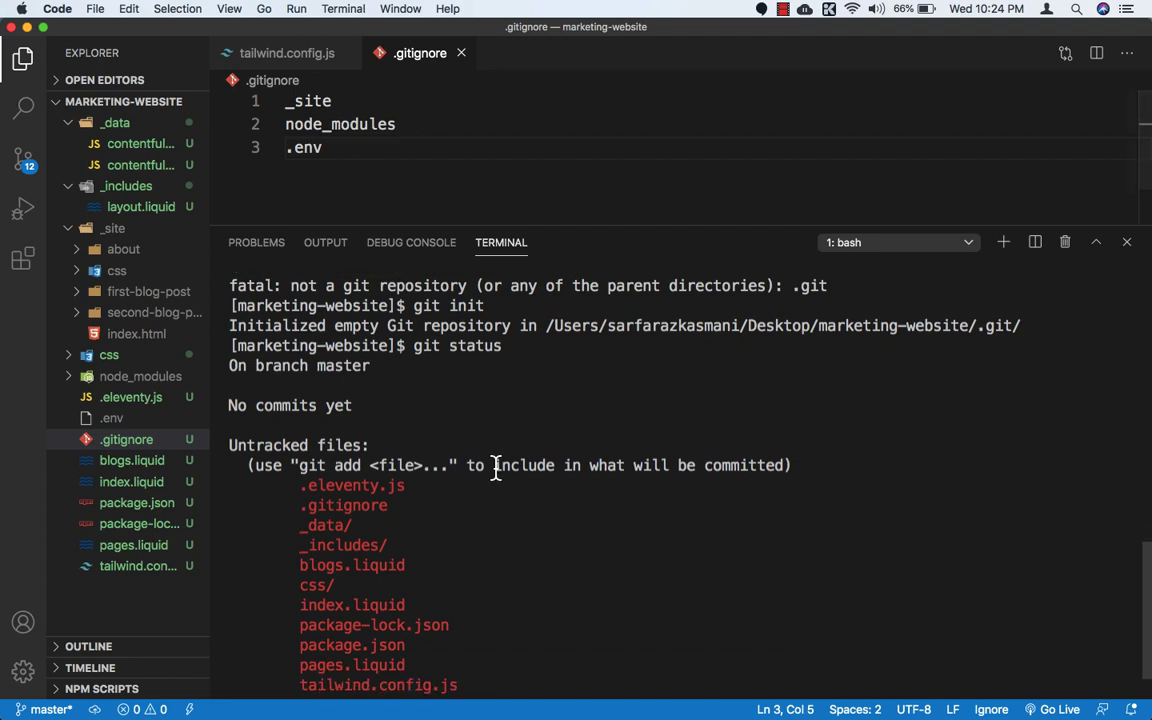
scroll(495, 468, "down", 3)
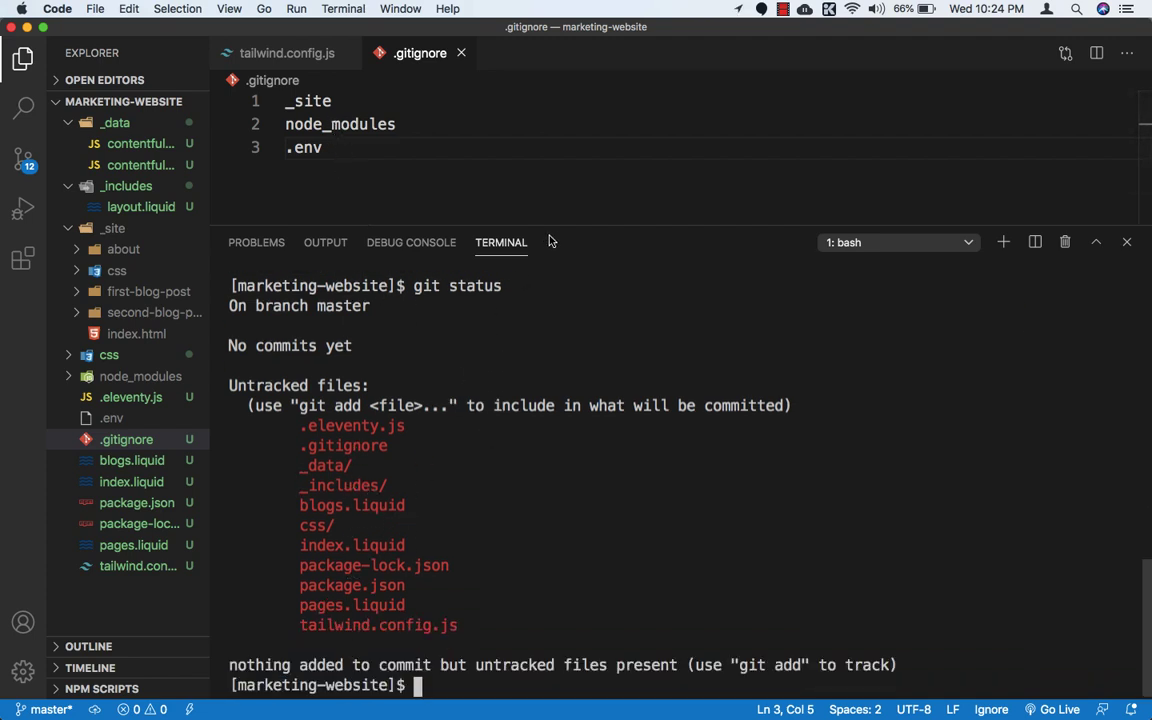
left_click_drag(505, 227, 508, 252)
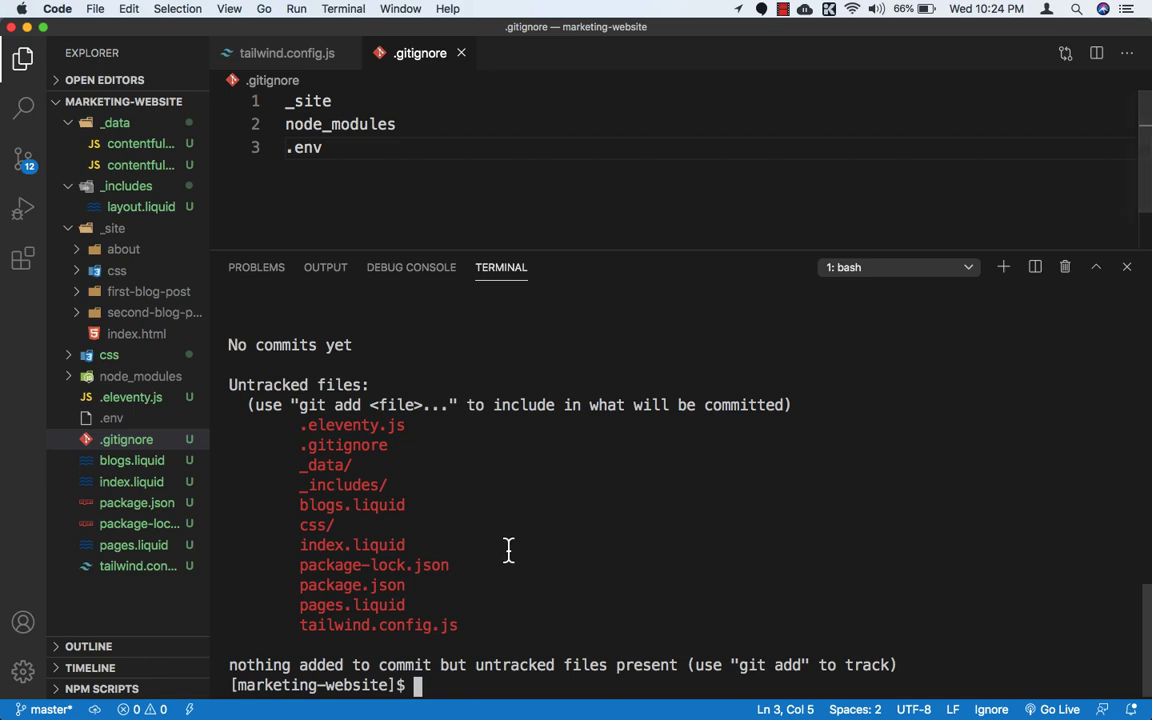
Step: Stage all project files with git add . and check the staged files with git status
type("git")
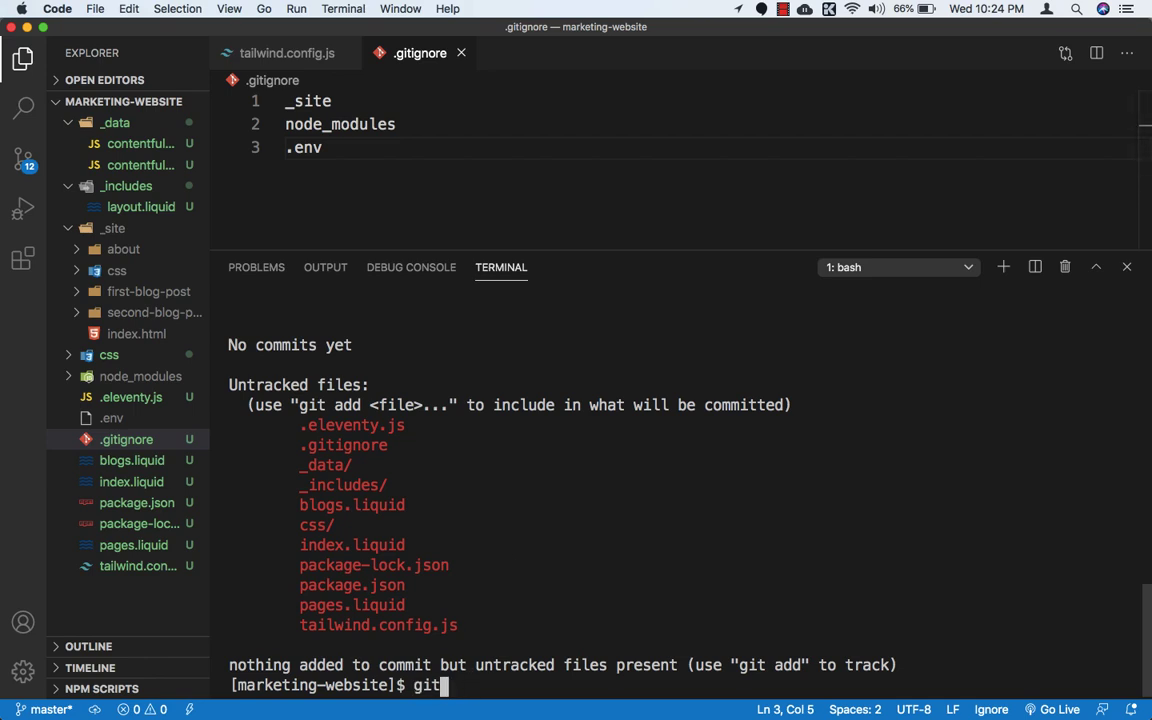
type(" add .")
key("Return")
type("git status")
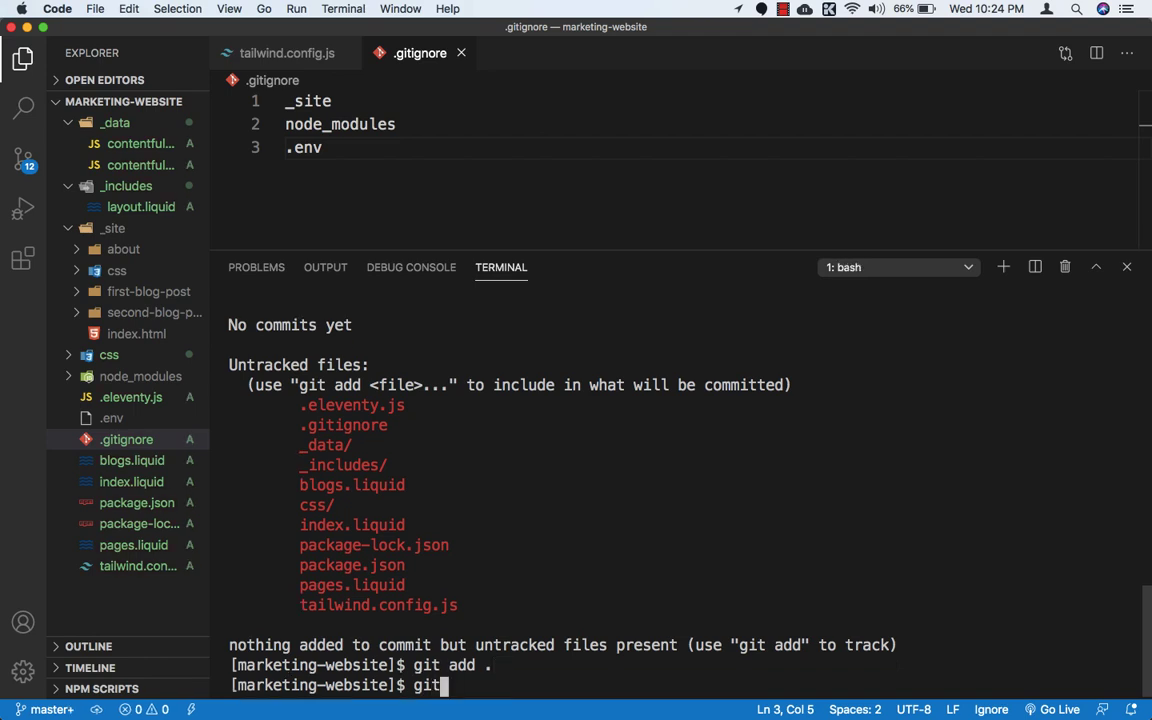
key("Return")
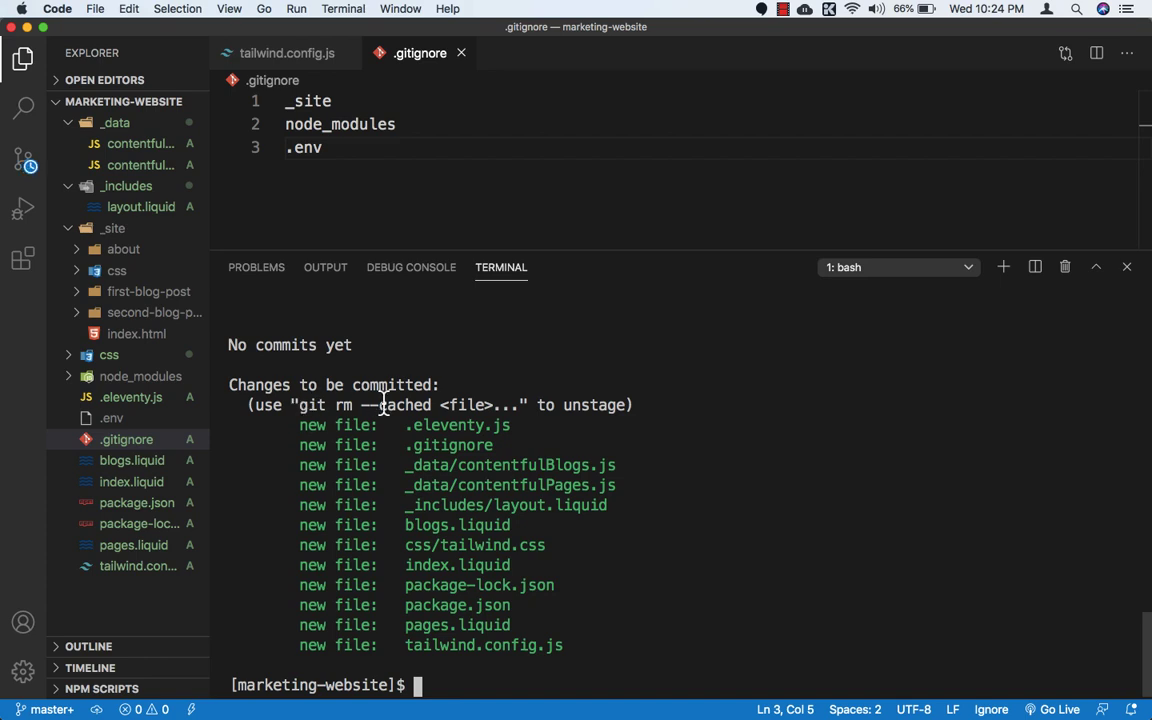
Step: Commit the staged files with the message 'First commit'
type("git ")
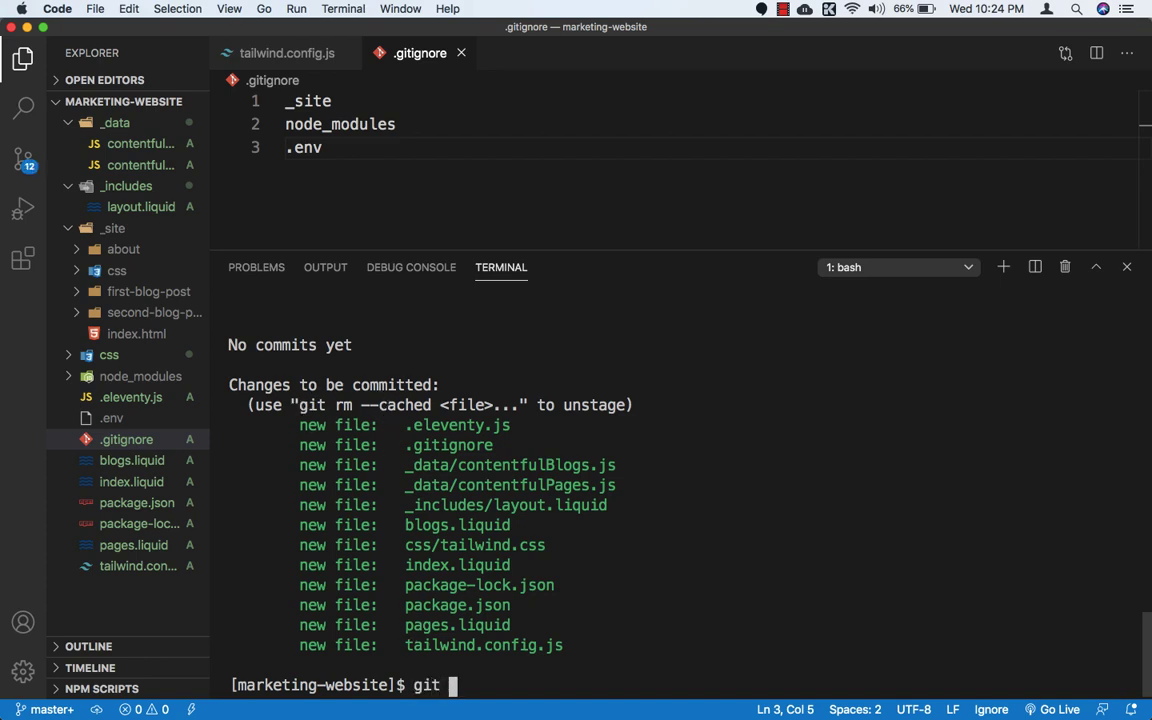
type("commit -m ")
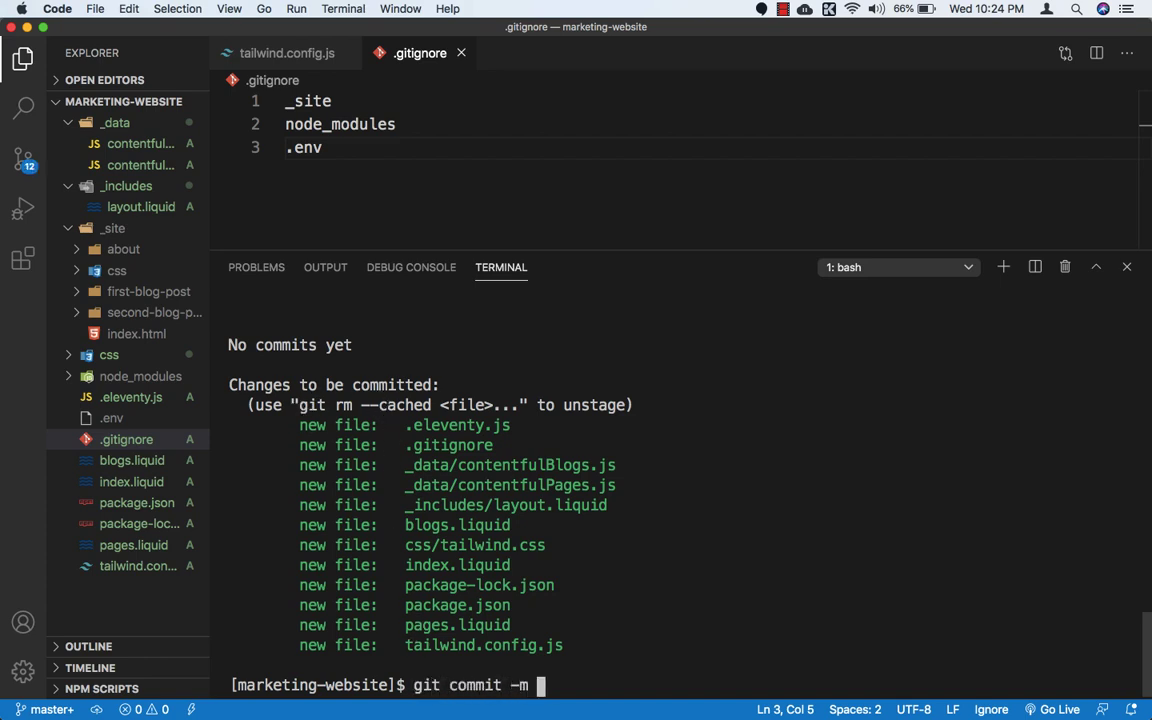
type("'First commit")
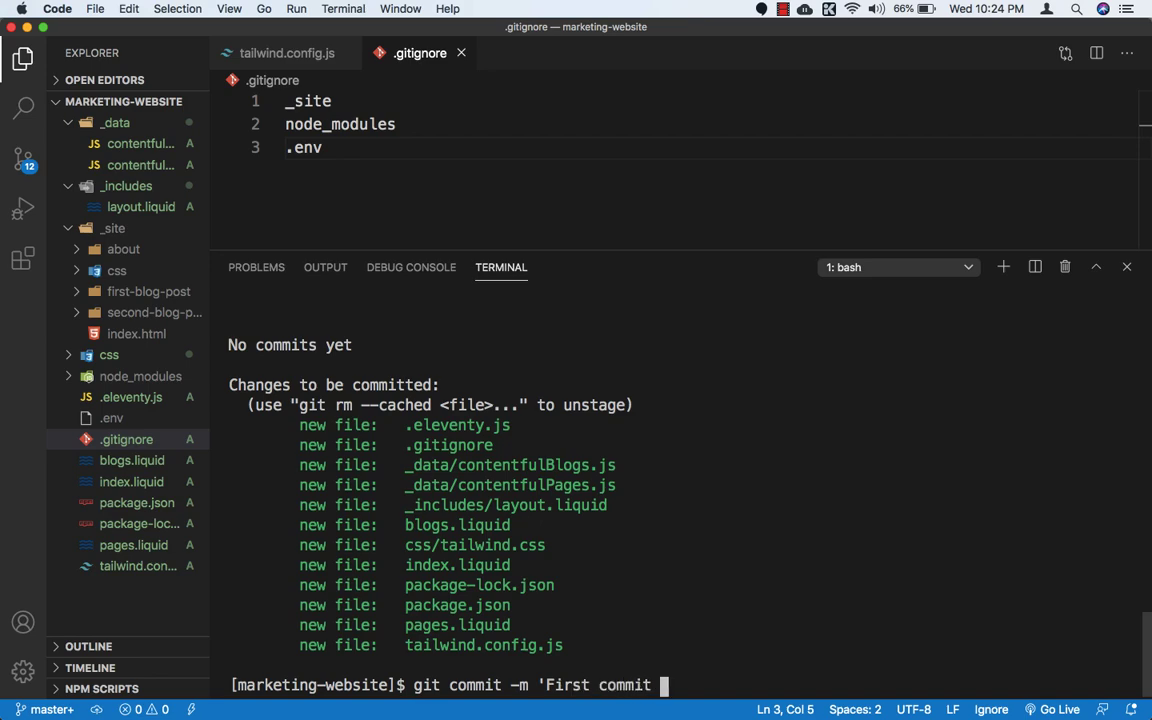
key("BackSpace")
type("'")
key("Return")
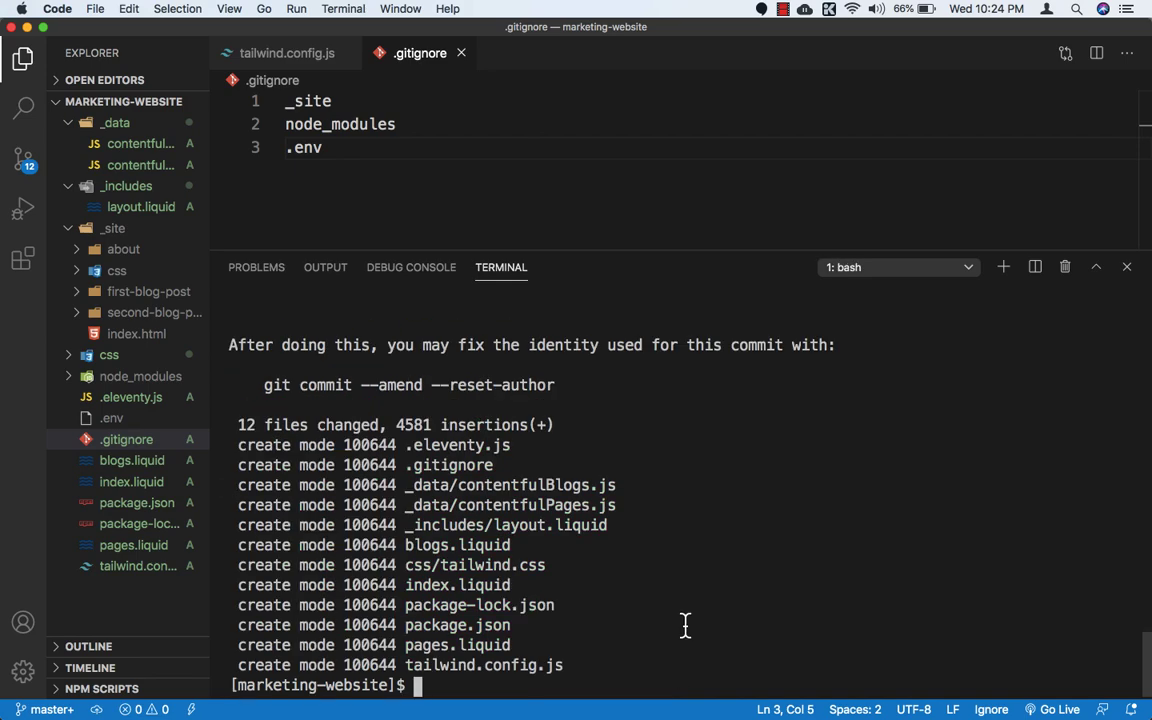
Step: Copy the git remote add origin command for the jamstack-marketing-wesbite repository from GitHub and run it in the VS Code terminal
key("super+Tab")
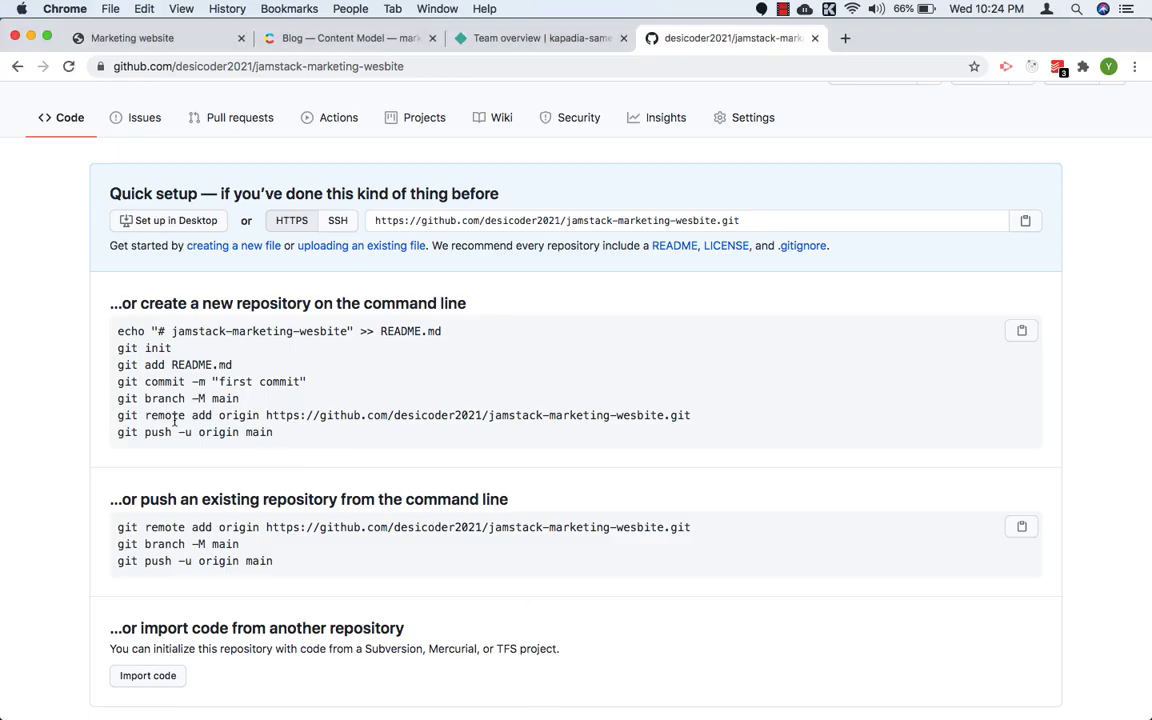
left_click_drag(119, 415, 690, 416)
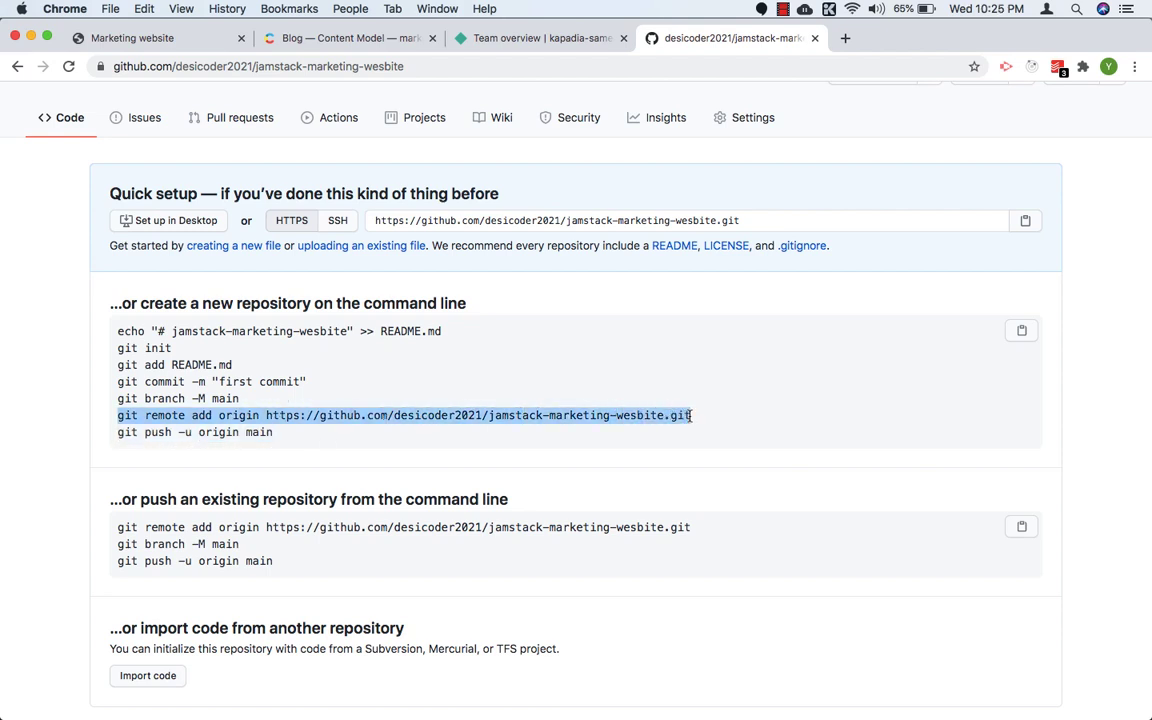
key("super+c")
key("super+Tab")
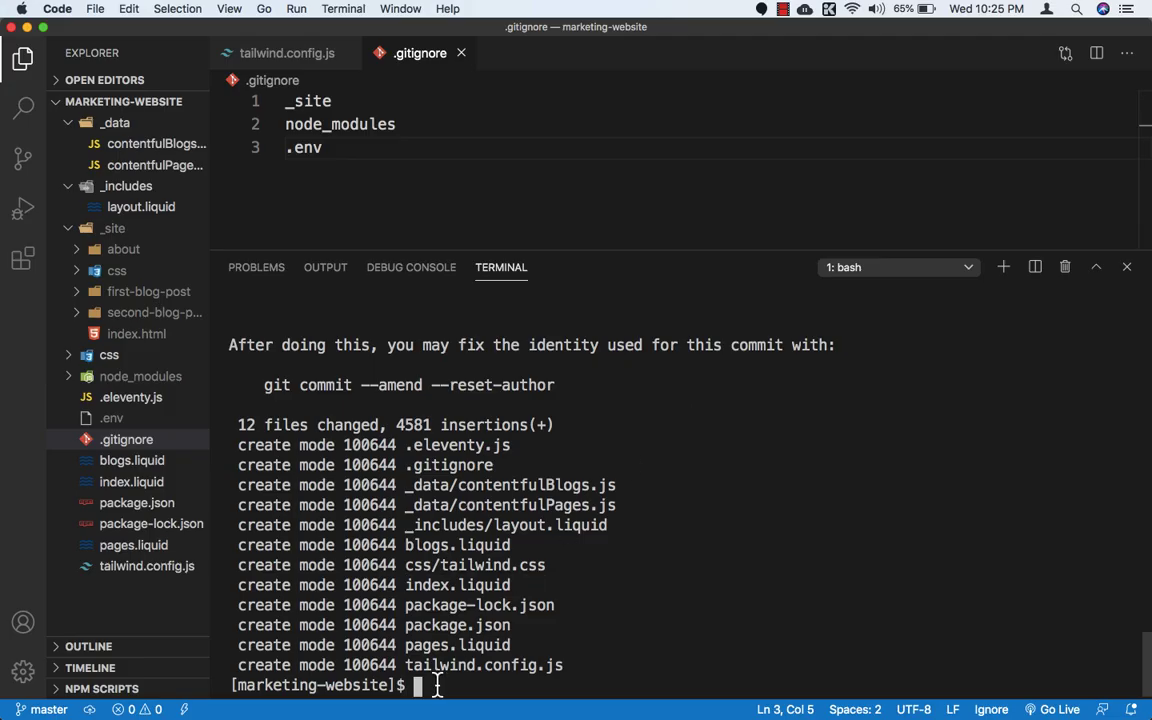
key("super+v")
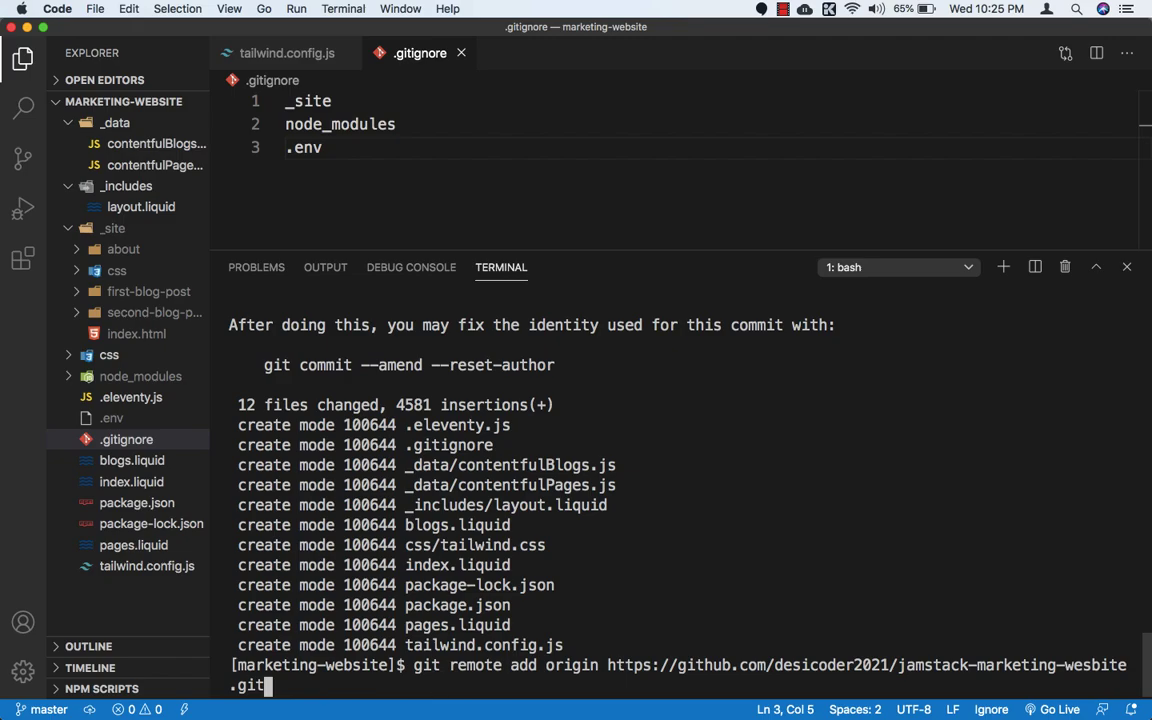
key("Return")
Step: Push the local commit to GitHub with git push -u origin master
key("super+Tab")
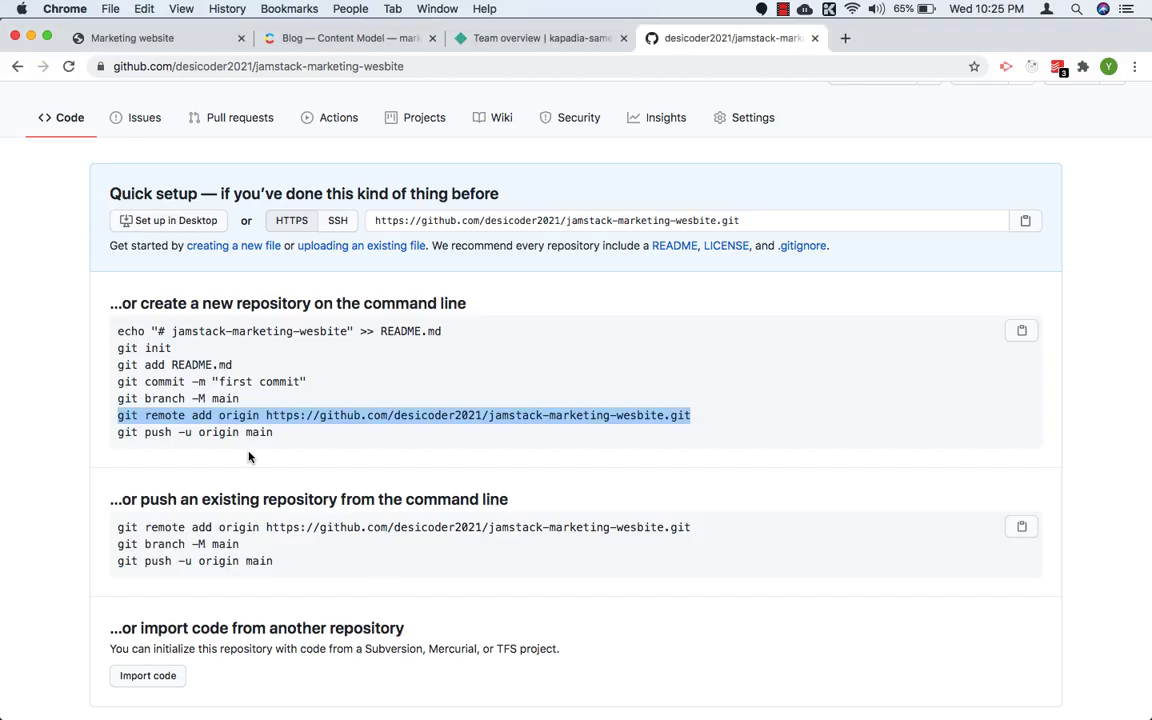
key("super+Tab")
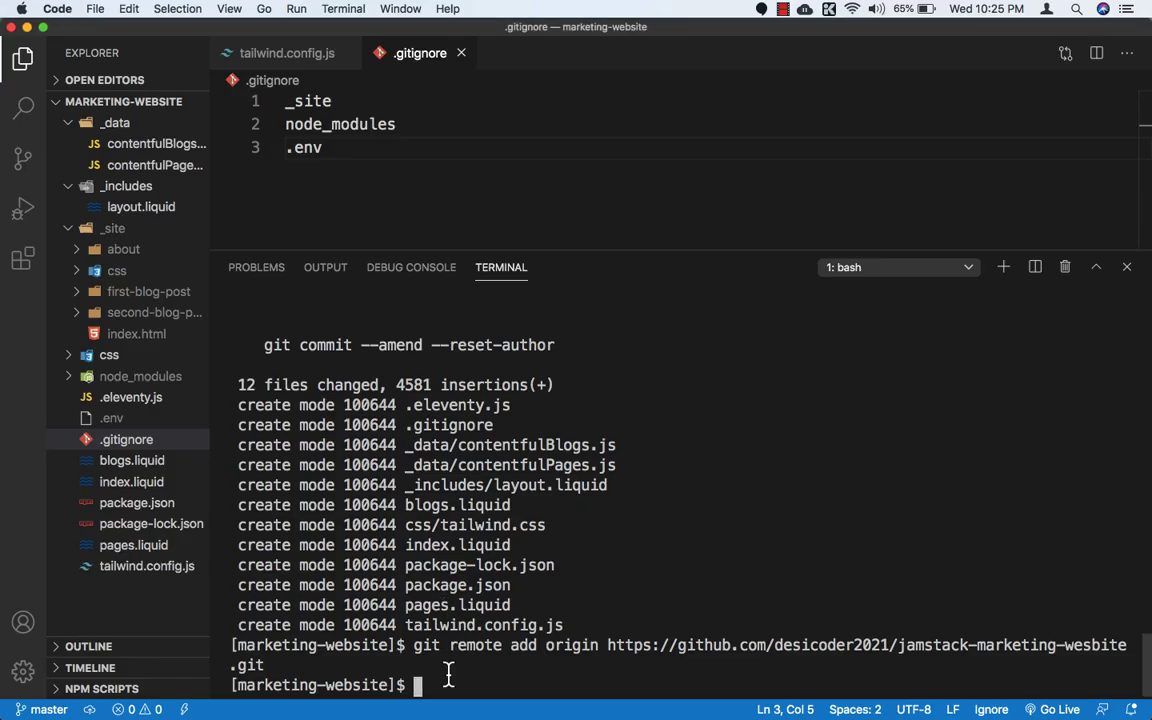
type("git push -u origin ")
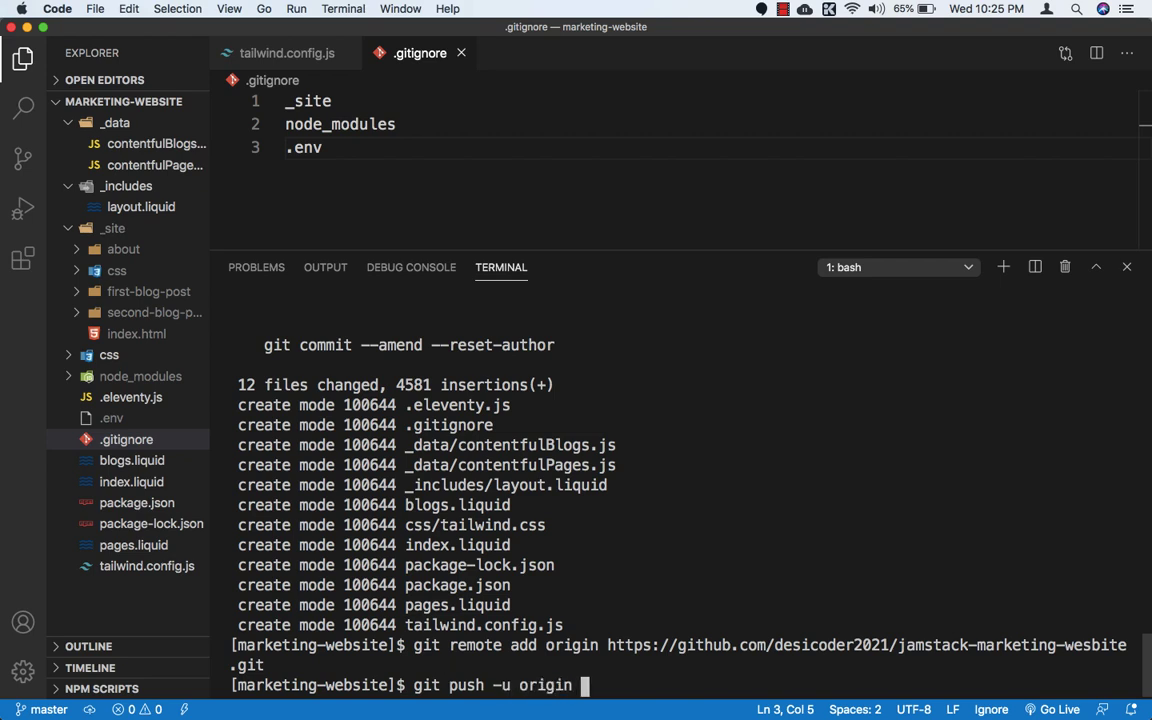
type("masger")
key("BackSpace")
key("BackSpace")
key("BackSpace")
type("ter")
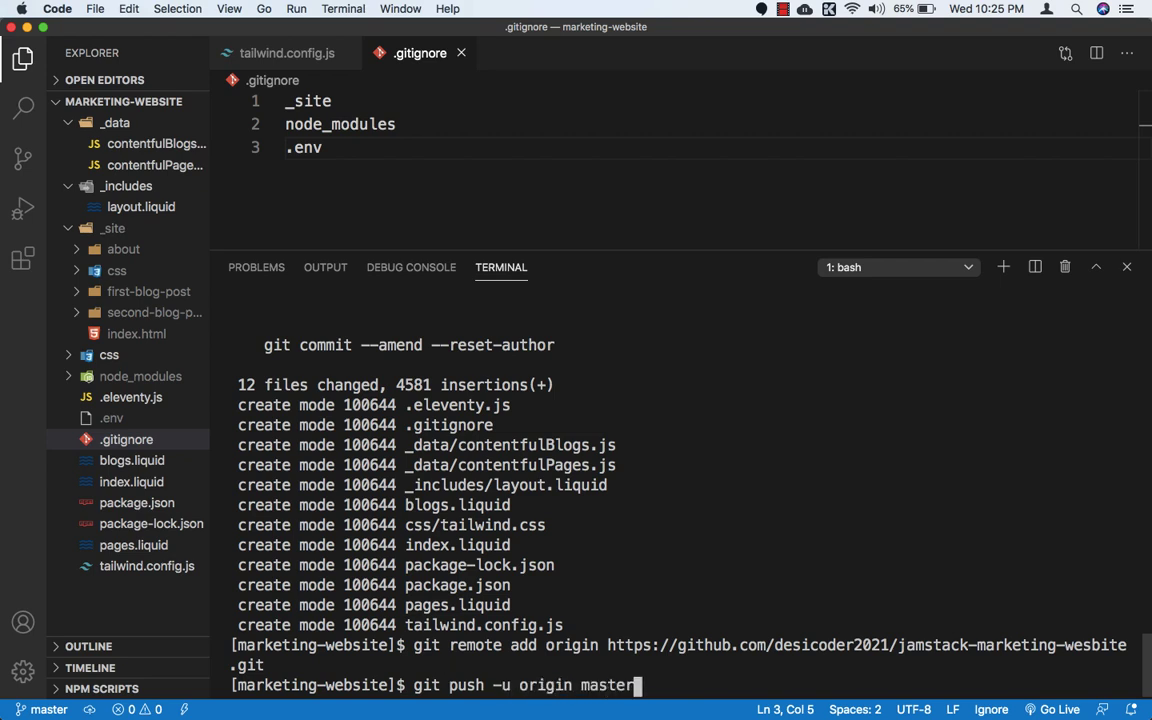
key("Return")
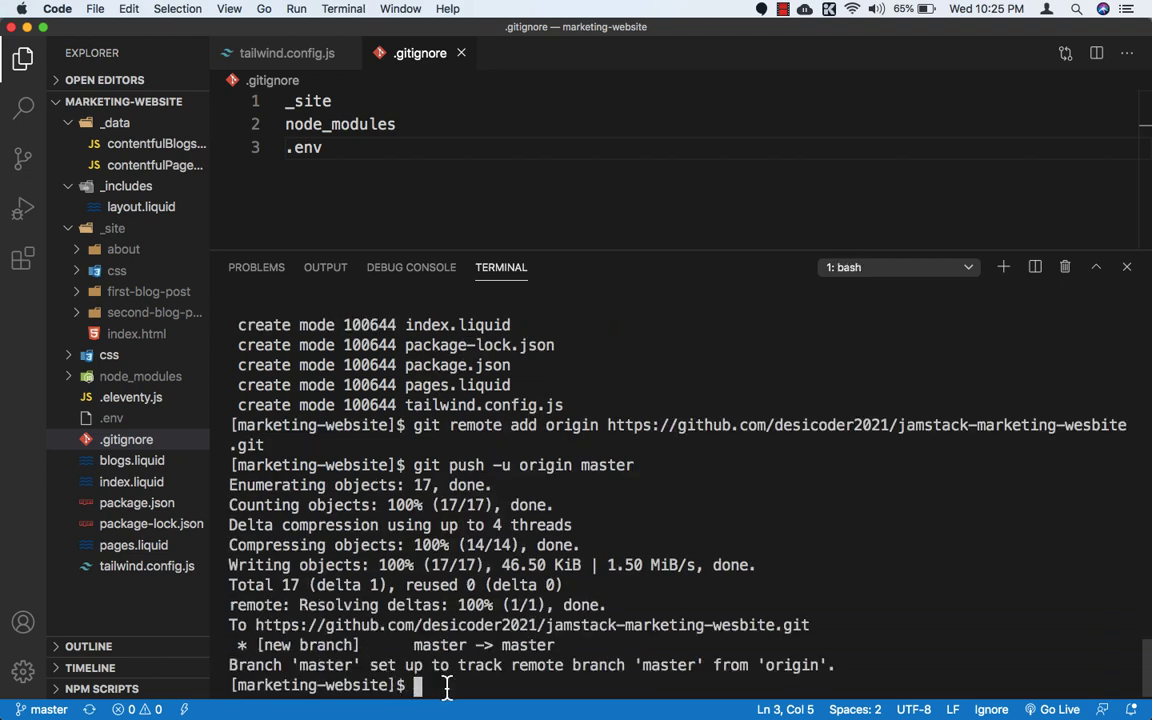
Step: Reload the jamstack-marketing-wesbite repository page on GitHub and review the pushed files
key("super+Tab")
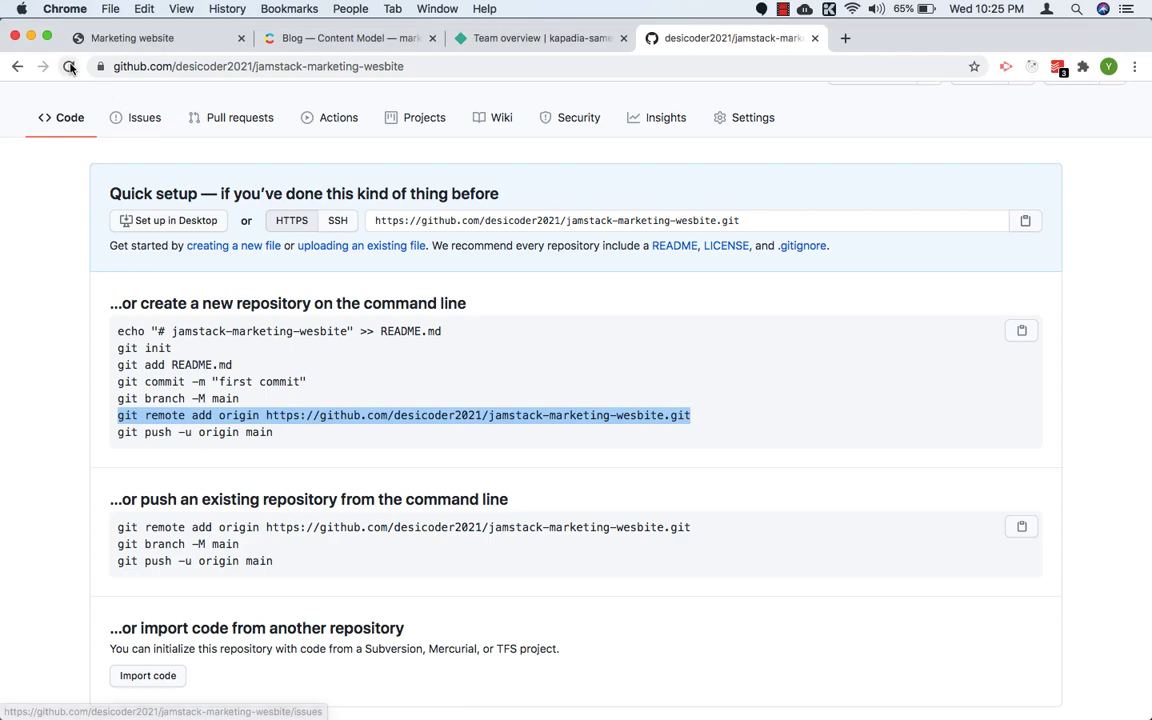
left_click(70, 67)
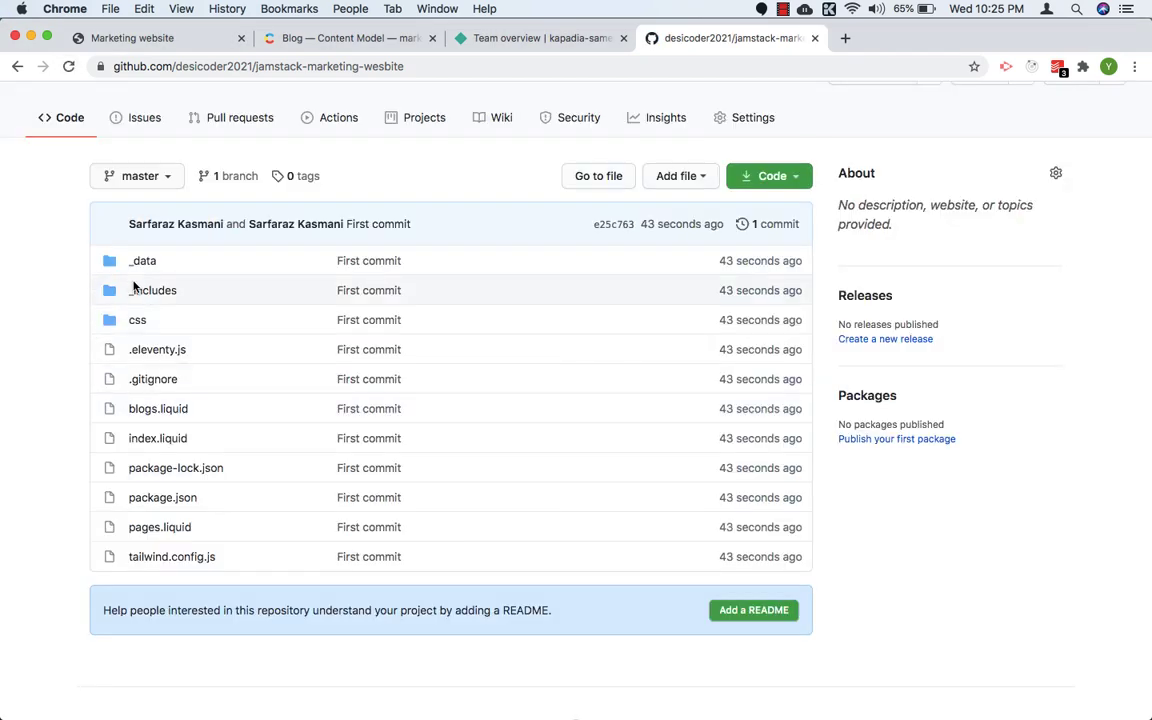
scroll(160, 603, "down", 2)
scroll(162, 604, "up", 5)
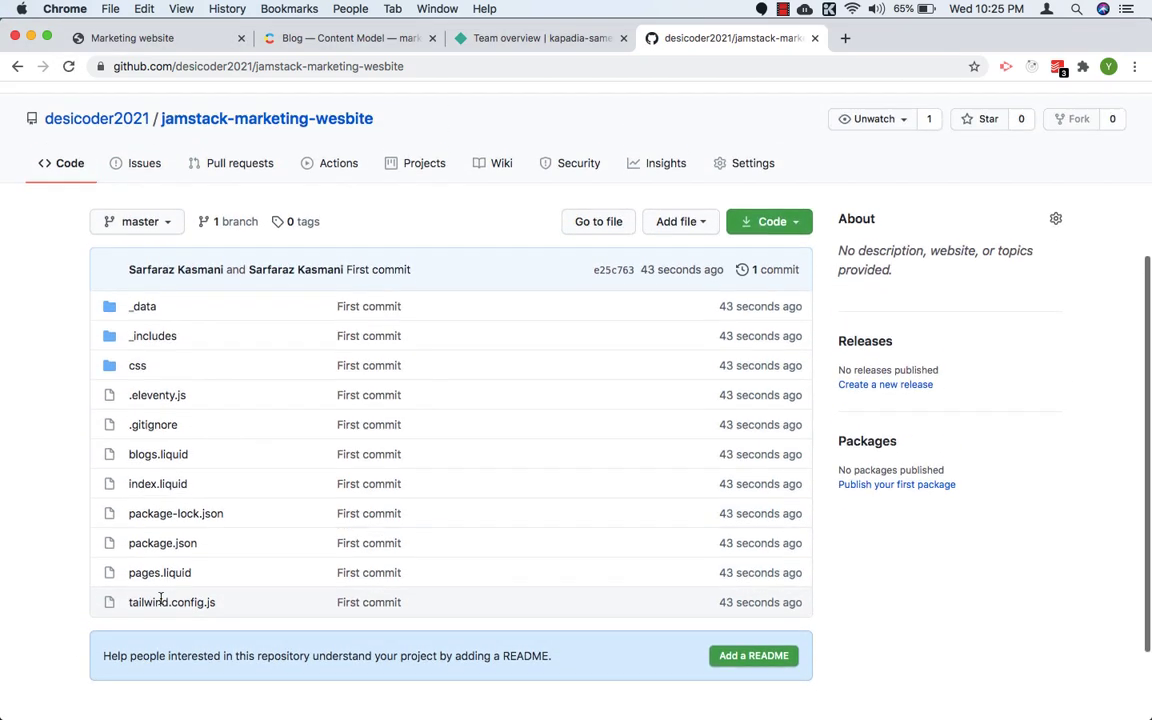
scroll(162, 604, "down", 2)
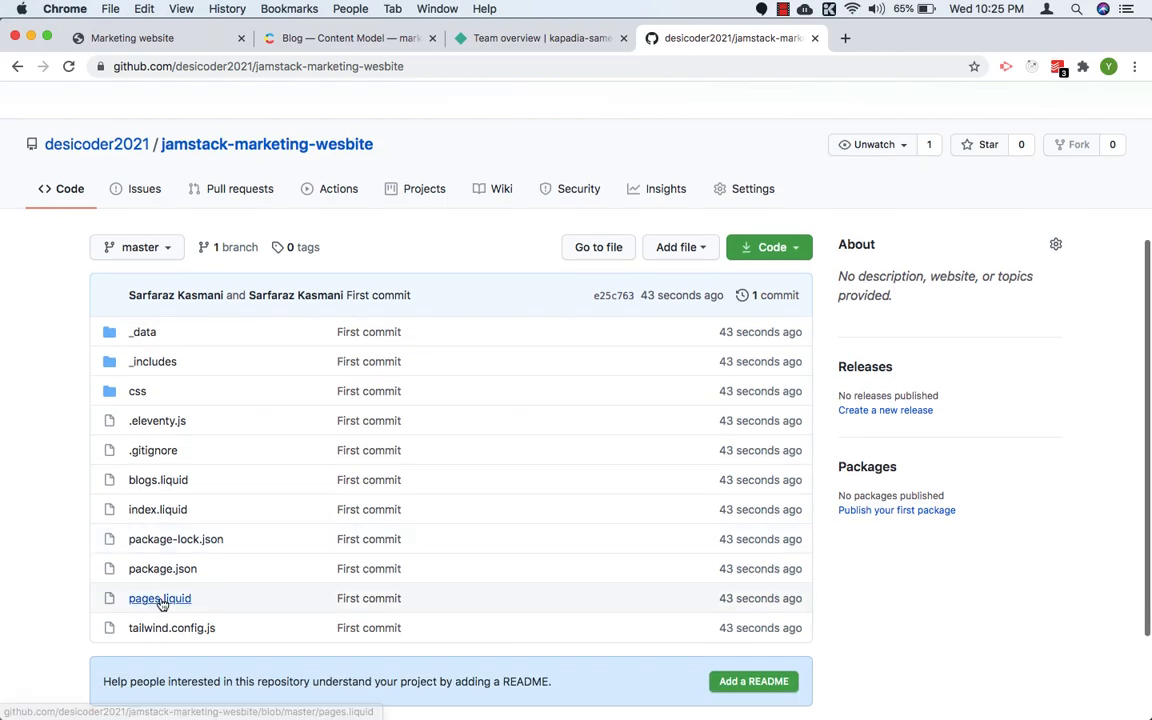
key("super+Tab")
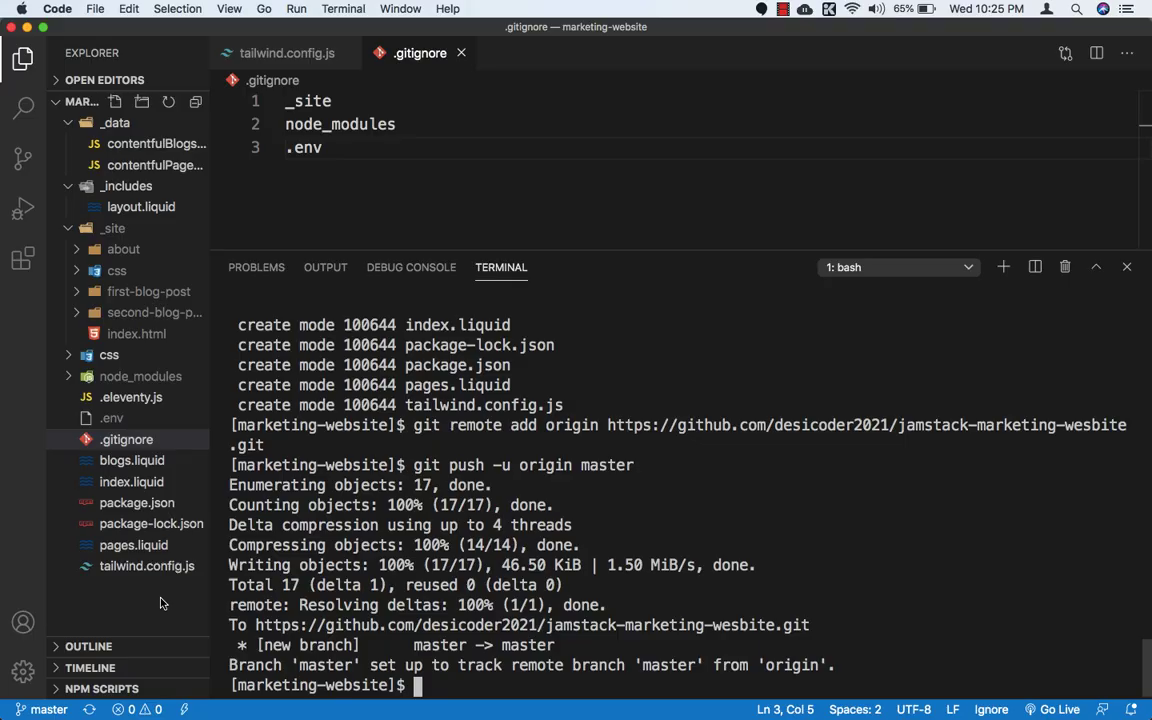
Step: In Netlify, start a new site from Git with GitHub as provider and pick the jamstack-marketing-wesbite repository
key("super+Tab")
left_click(538, 40)
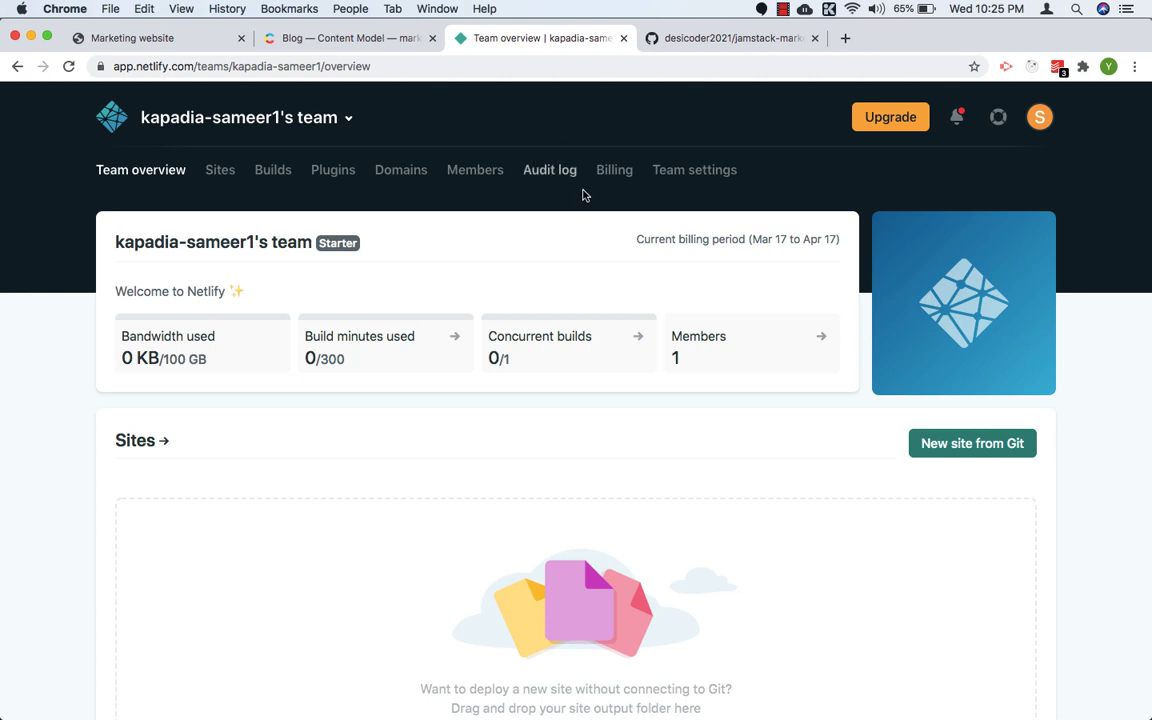
scroll(575, 215, "down", 3)
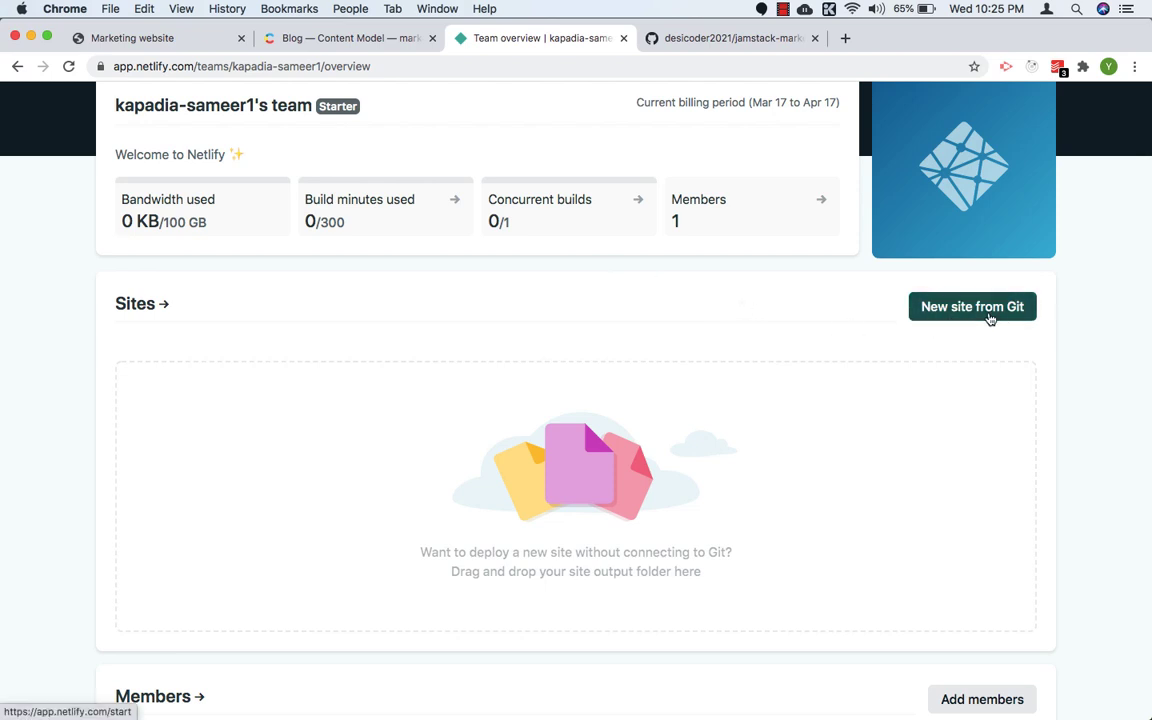
left_click(946, 316)
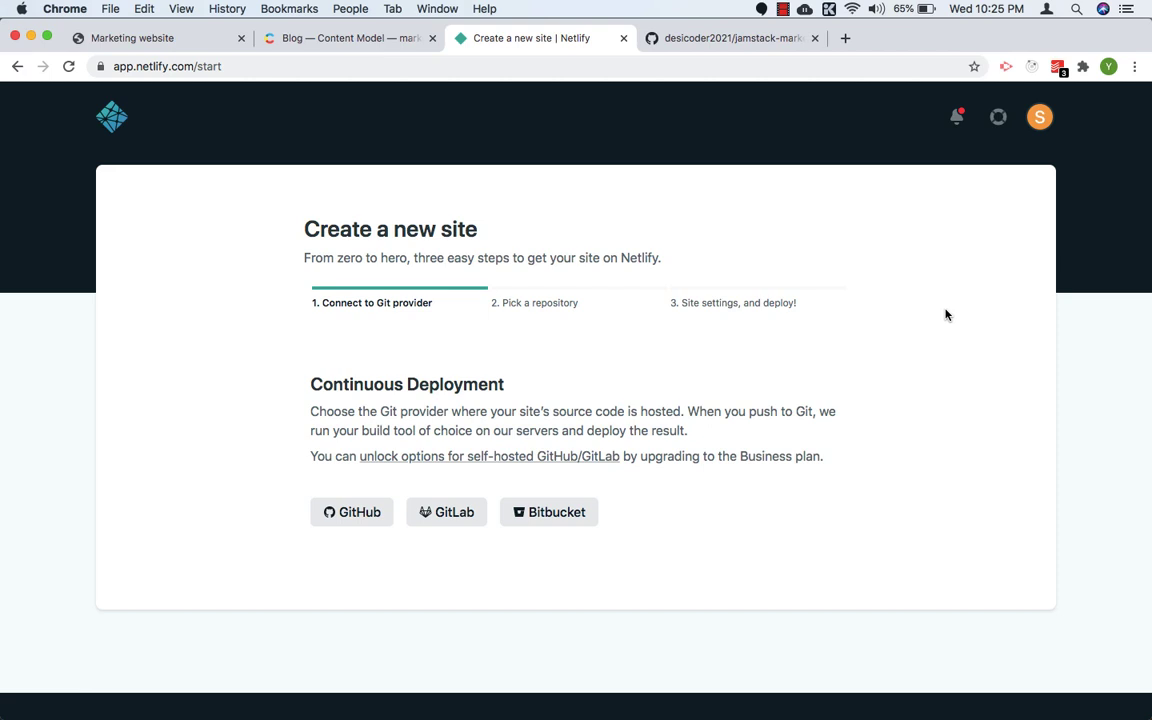
left_click(355, 514)
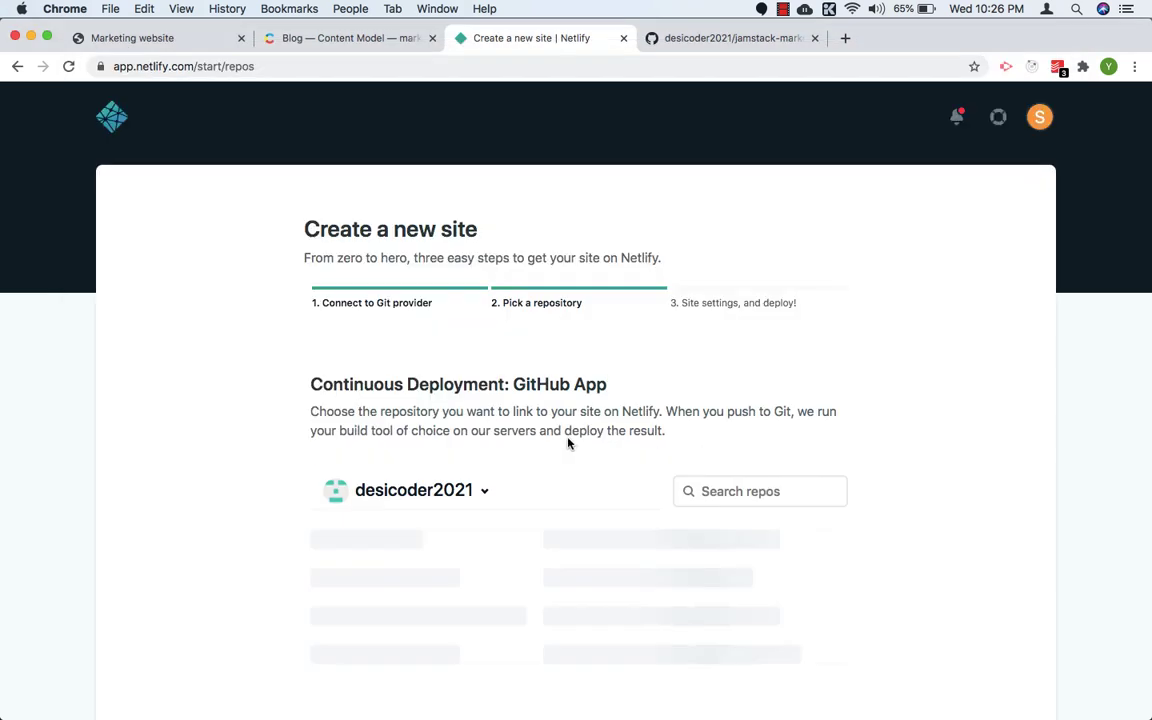
scroll(500, 480, "down", 1)
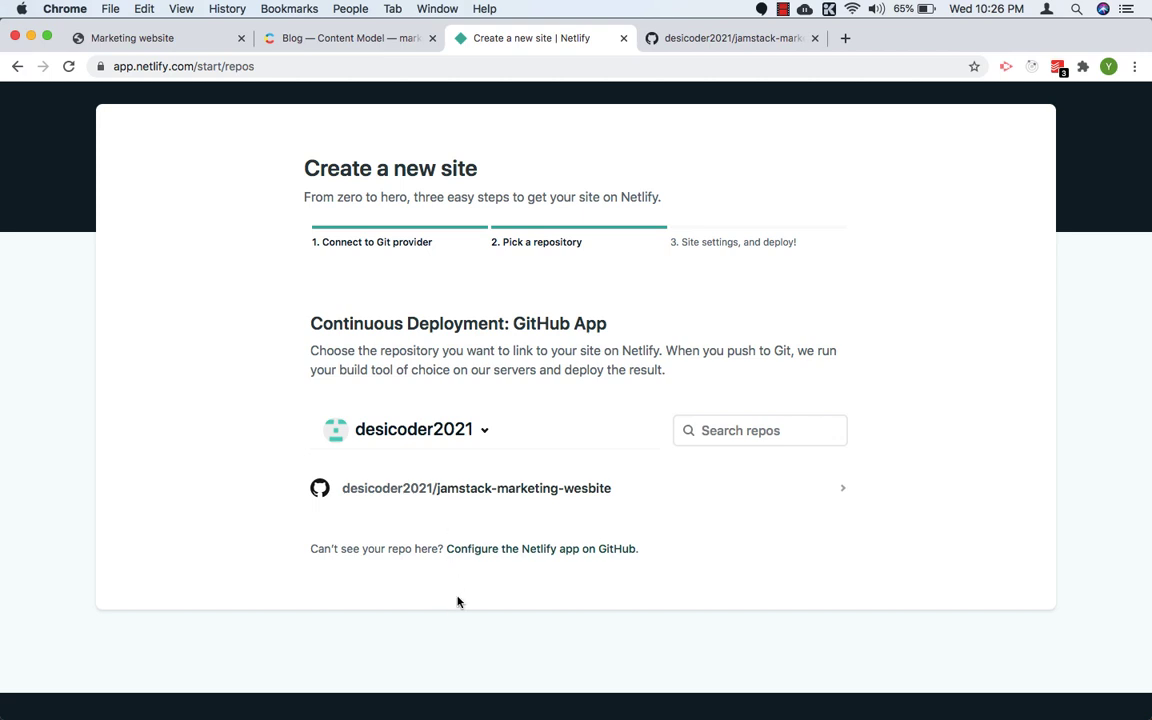
left_click(499, 497)
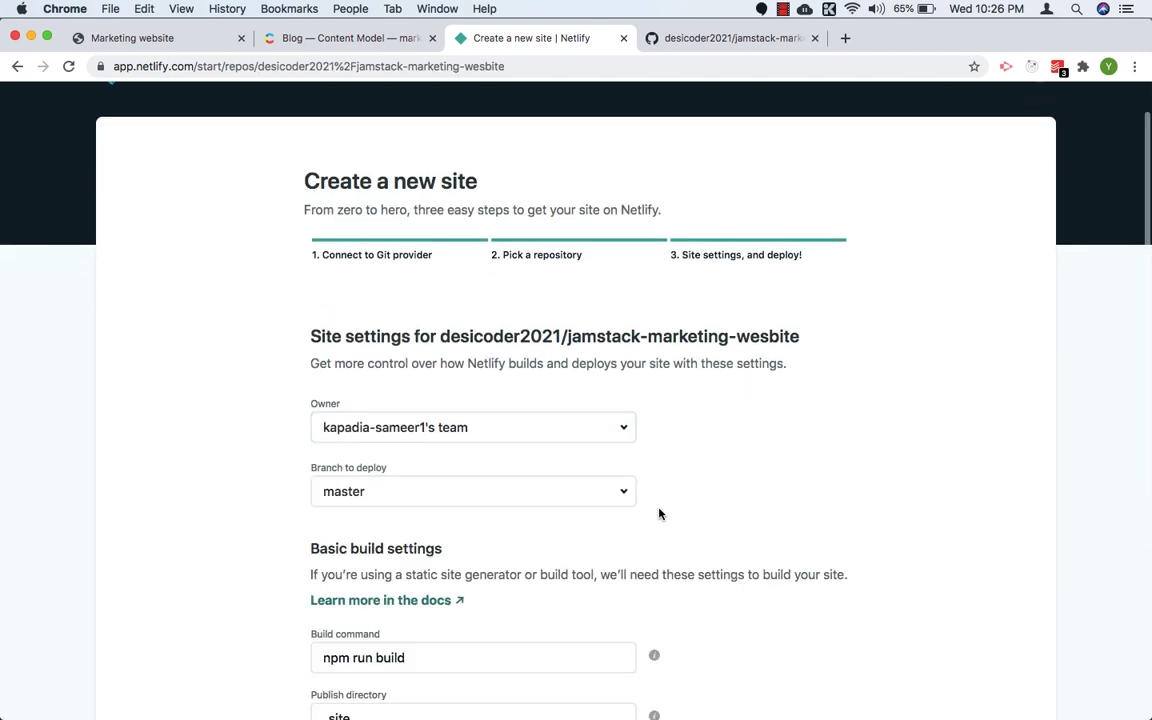
Step: Show the advanced build settings and add an empty environment variable, keeping npm run build and _site
scroll(658, 512, "down", 5)
scroll(442, 372, "down", 4)
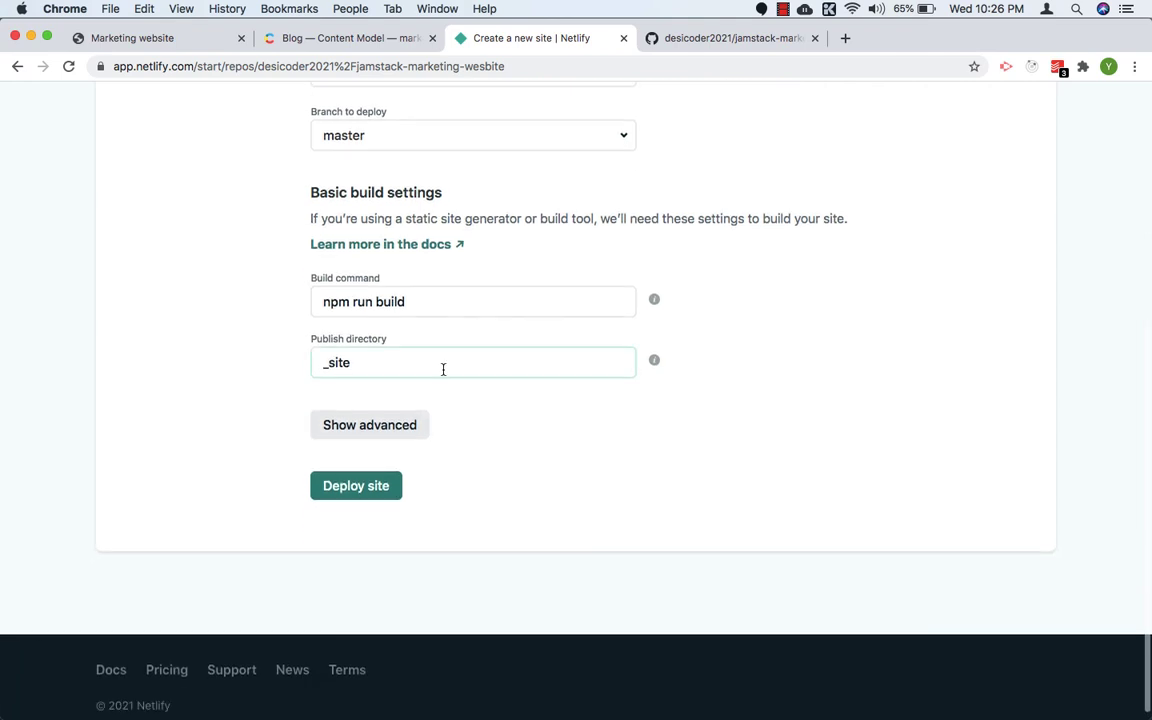
left_click(361, 430)
scroll(365, 475, "down", 1)
left_click(362, 480)
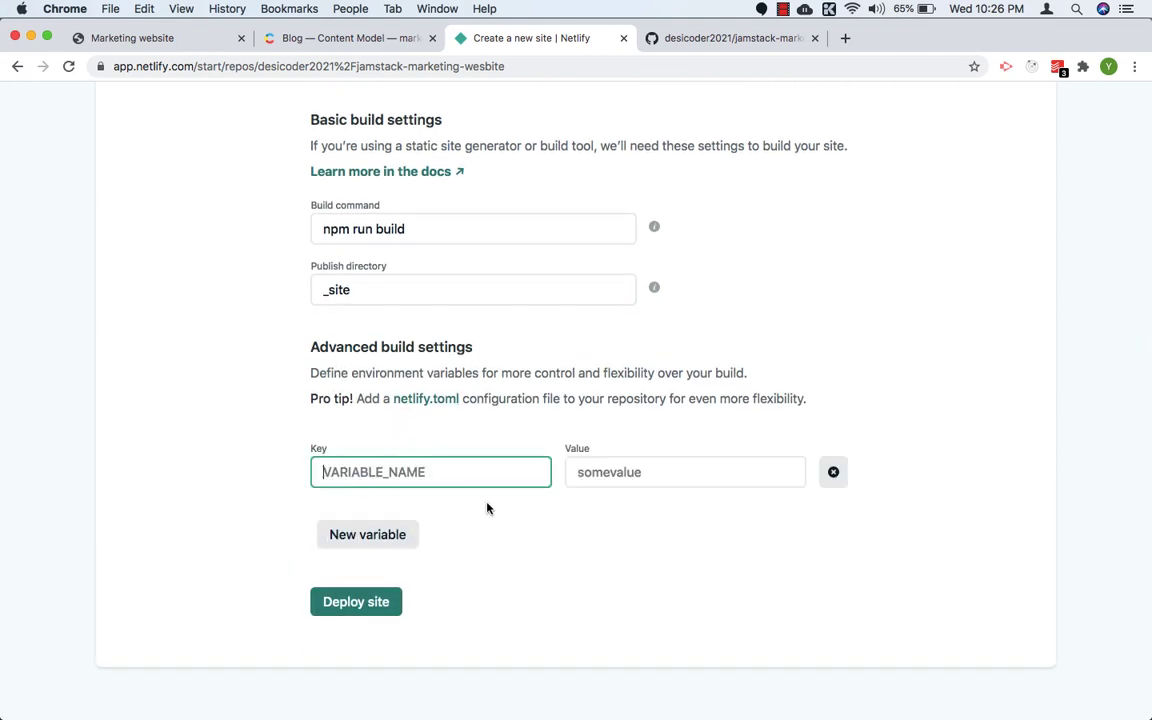
scroll(487, 508, "down", 1)
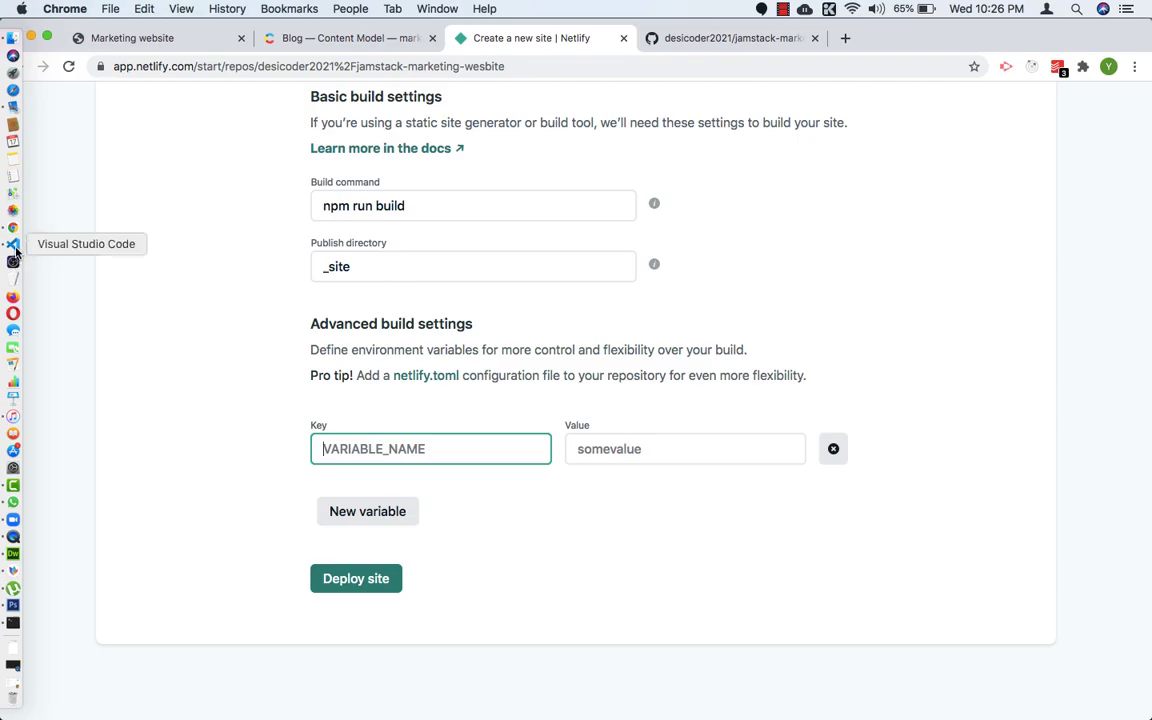
Step: Copy the CTF_SPACE variable name from the .env file in VS Code into the first environment variable's key in Netlify
left_click(12, 240)
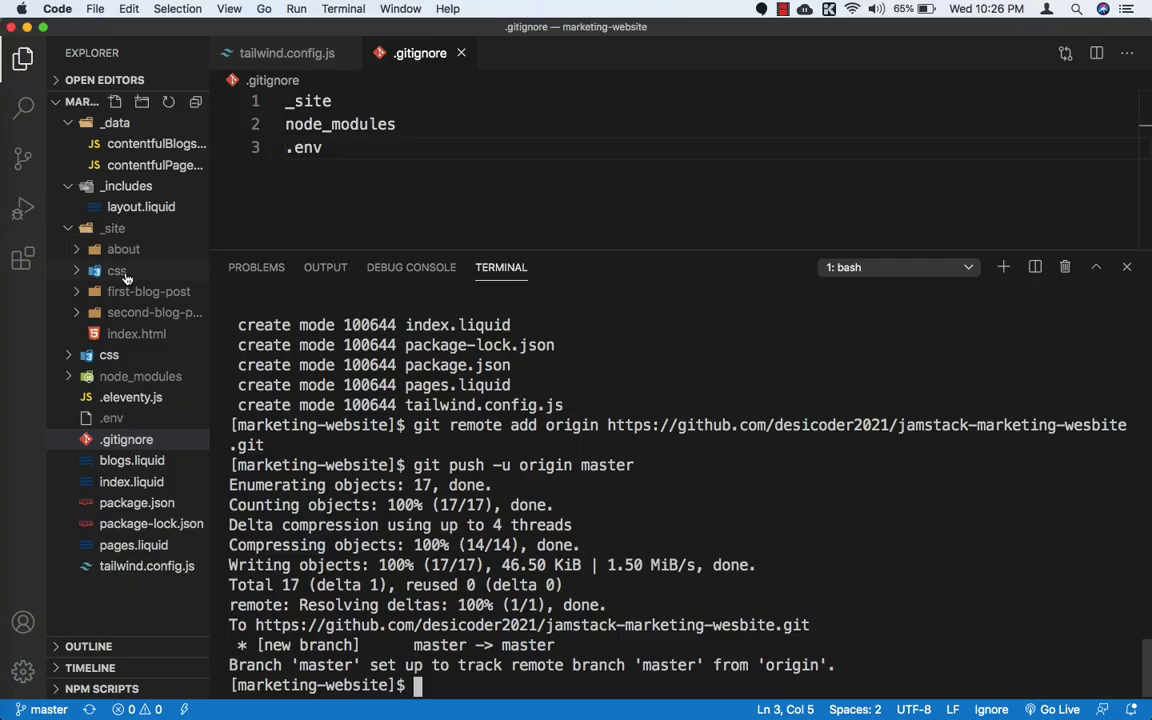
left_click(113, 420)
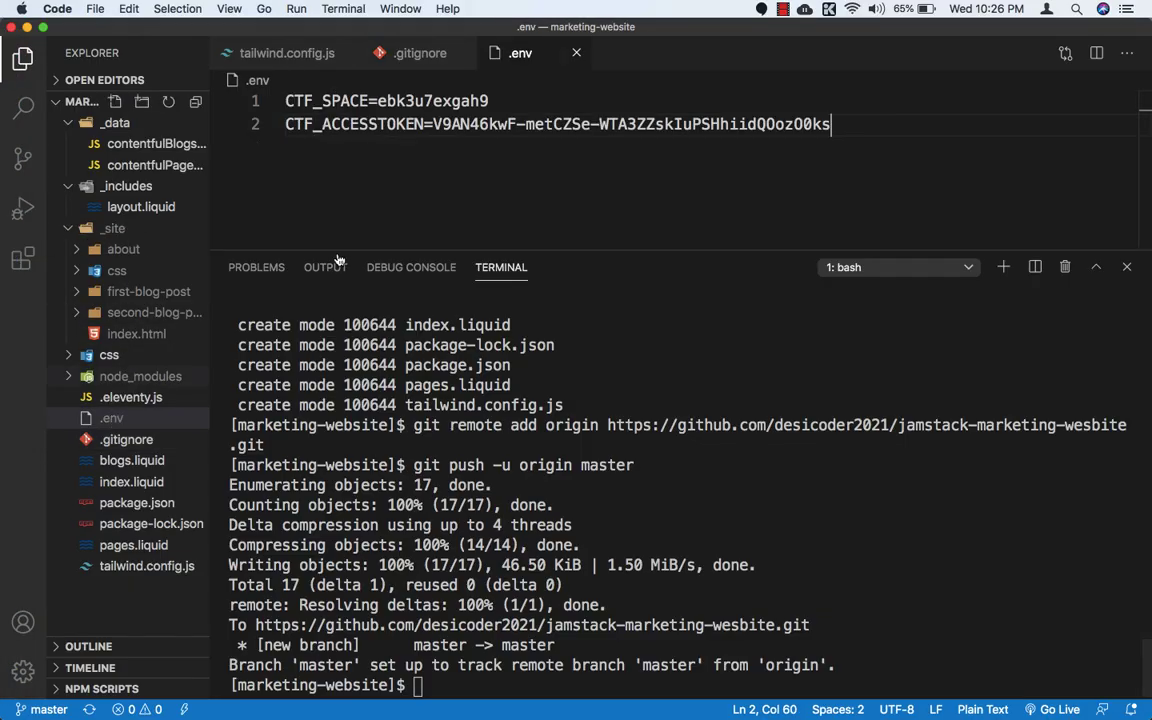
double_click(324, 100)
key("super+c")
key("super+Tab")
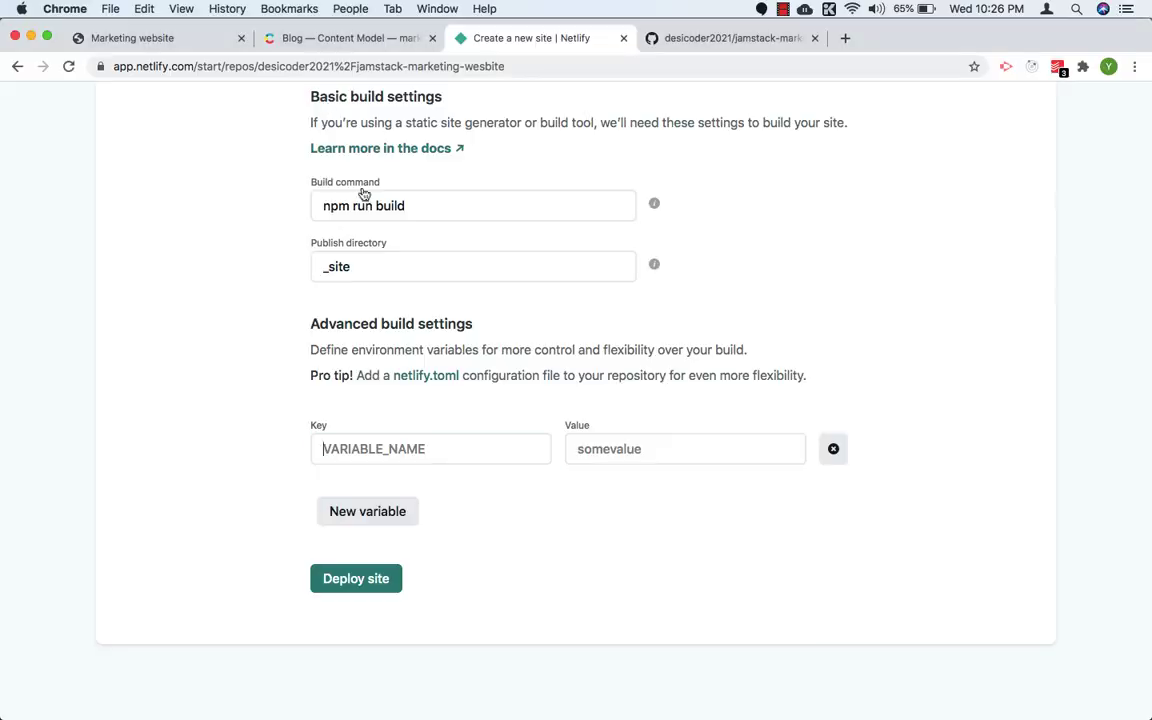
left_click(380, 447)
key("super+v")
key("super+Tab")
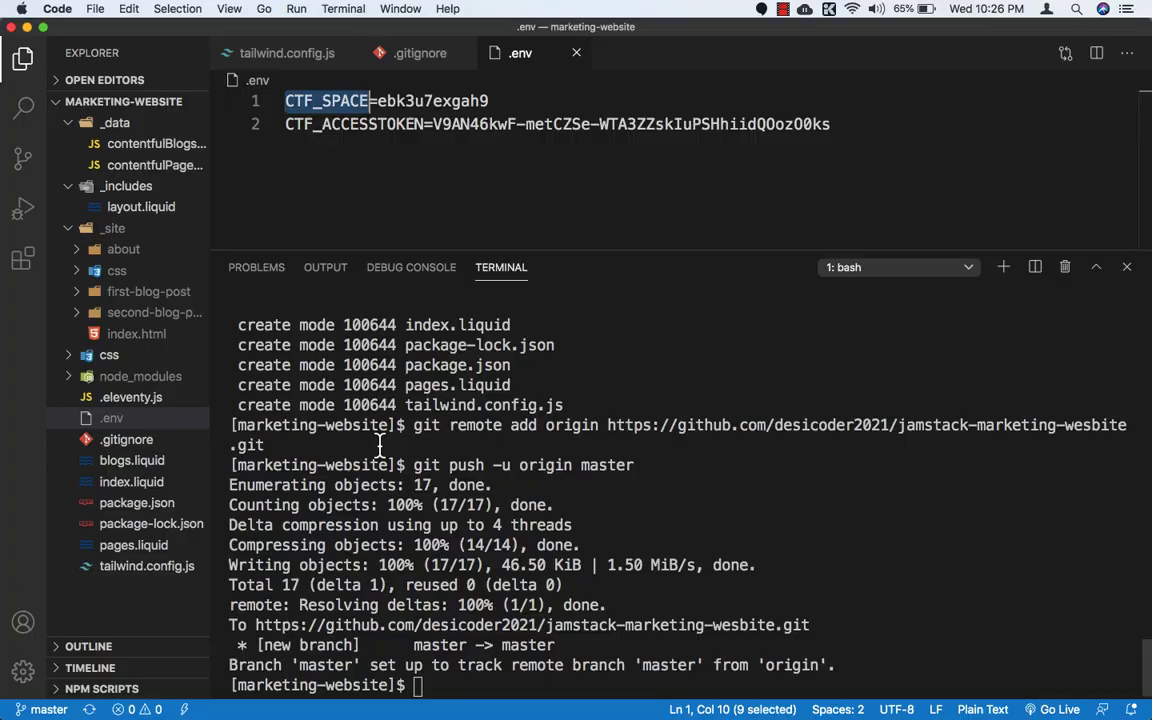
Step: Add a second environment variable and enter CTF_ACCESSTOKEN, copied from the .env file, as its key
key("super+Tab")
left_click(326, 514)
key("super+Tab")
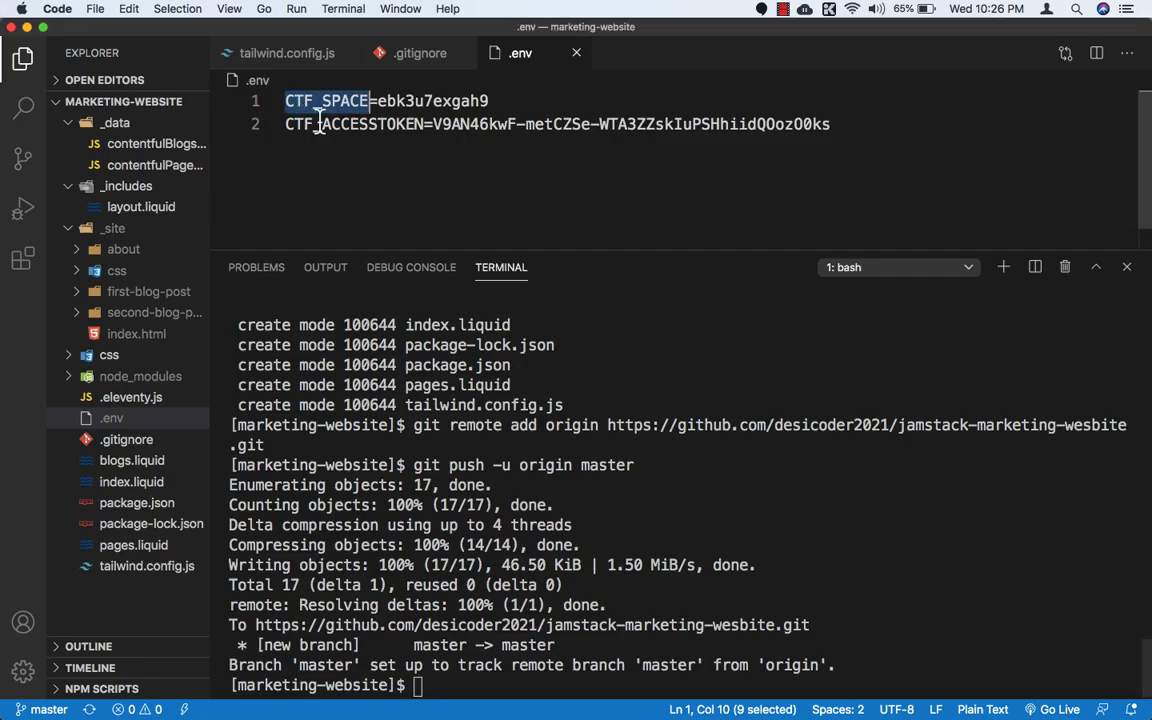
double_click(321, 124)
key("super+c")
key("super+Tab")
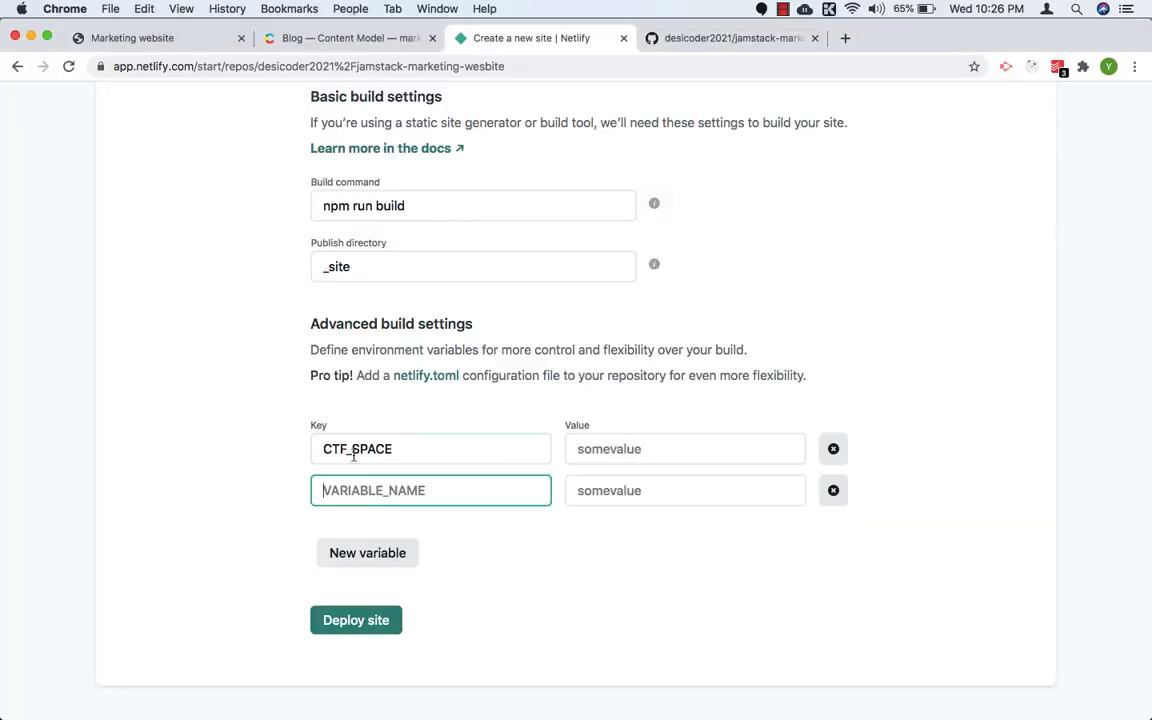
key("super+v")
Step: Copy the space ID from the .env file and paste it as the value of the CTF_SPACE variable
key("super+Tab")
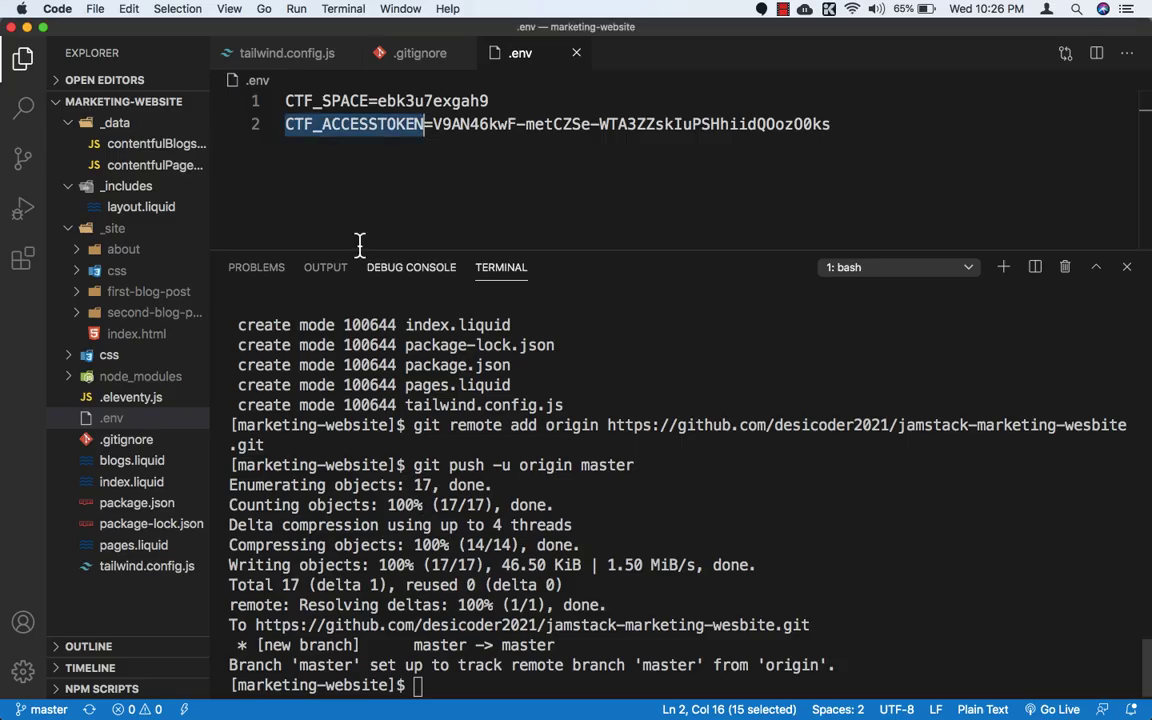
double_click(426, 100)
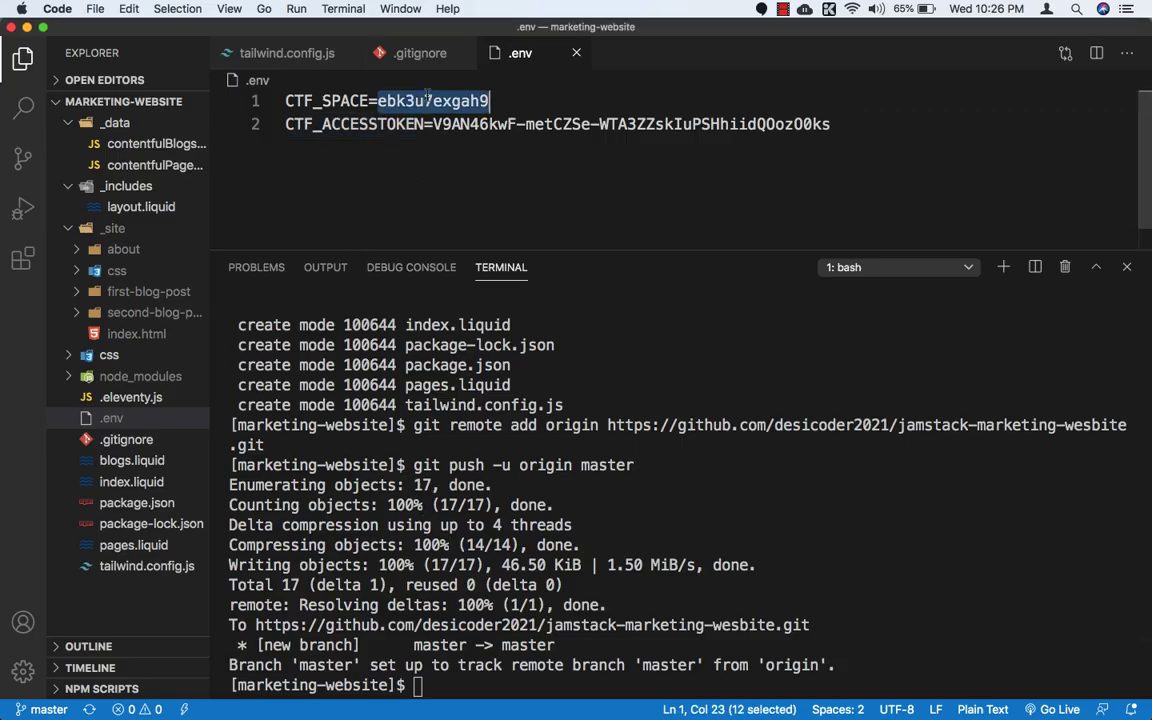
key("super+c")
key("super+Tab")
left_click(622, 446)
key("super+v")
key("Tab")
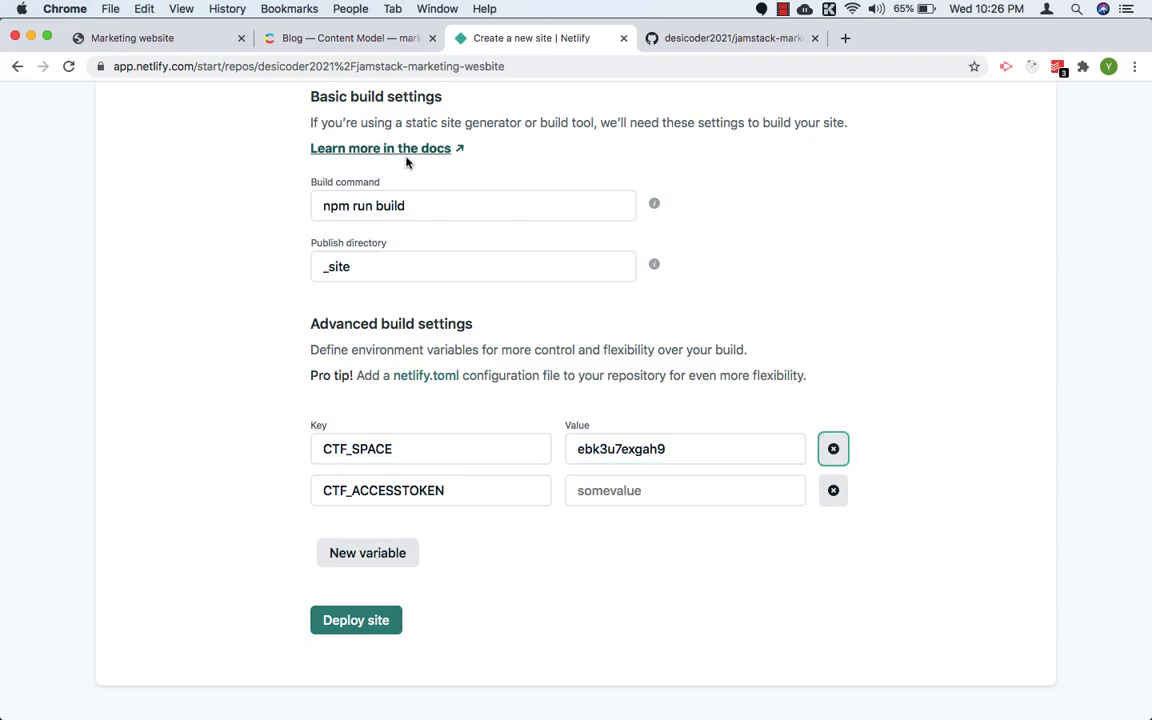
Step: Copy the access token from the .env file into the value of CTF_ACCESSTOKEN and deploy the site
key("super+Tab")
left_click_drag(432, 124, 838, 124)
key("super+c")
key("super+Tab")
left_click(581, 488)
key("super+v")
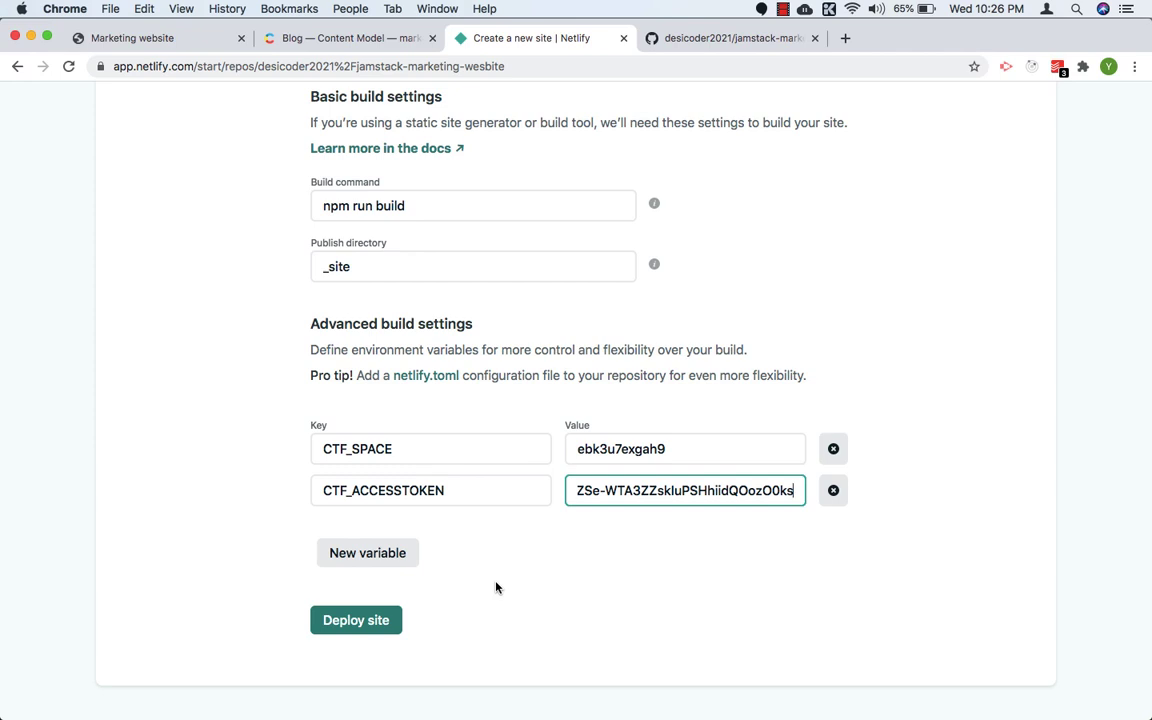
left_click(345, 621)
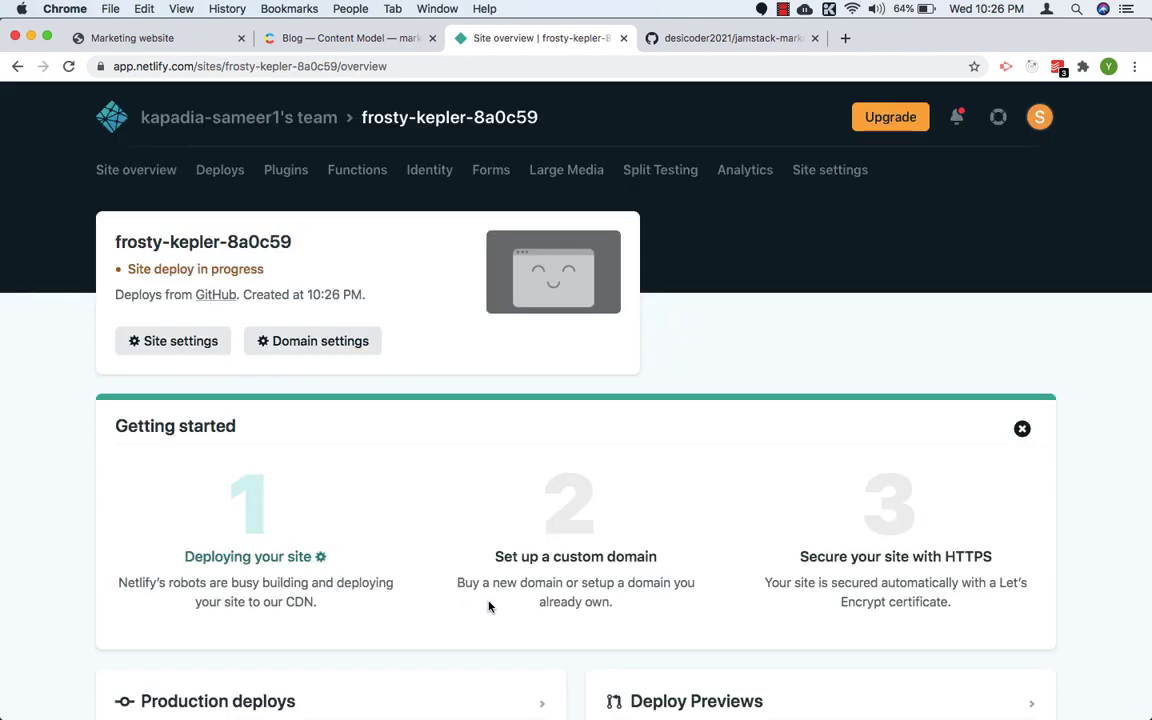
scroll(489, 606, "down", 1)
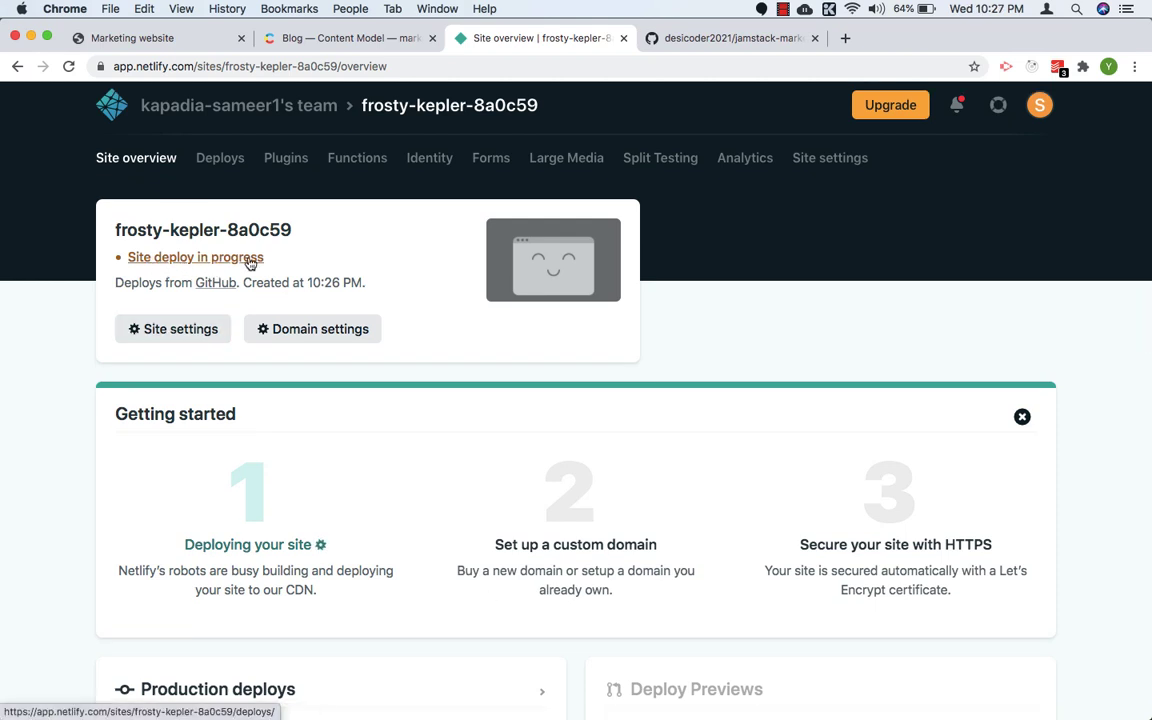
Step: Open the details of the building production deploy of master and examine its deploy log
scroll(431, 363, "down", 3)
scroll(431, 363, "down", 5)
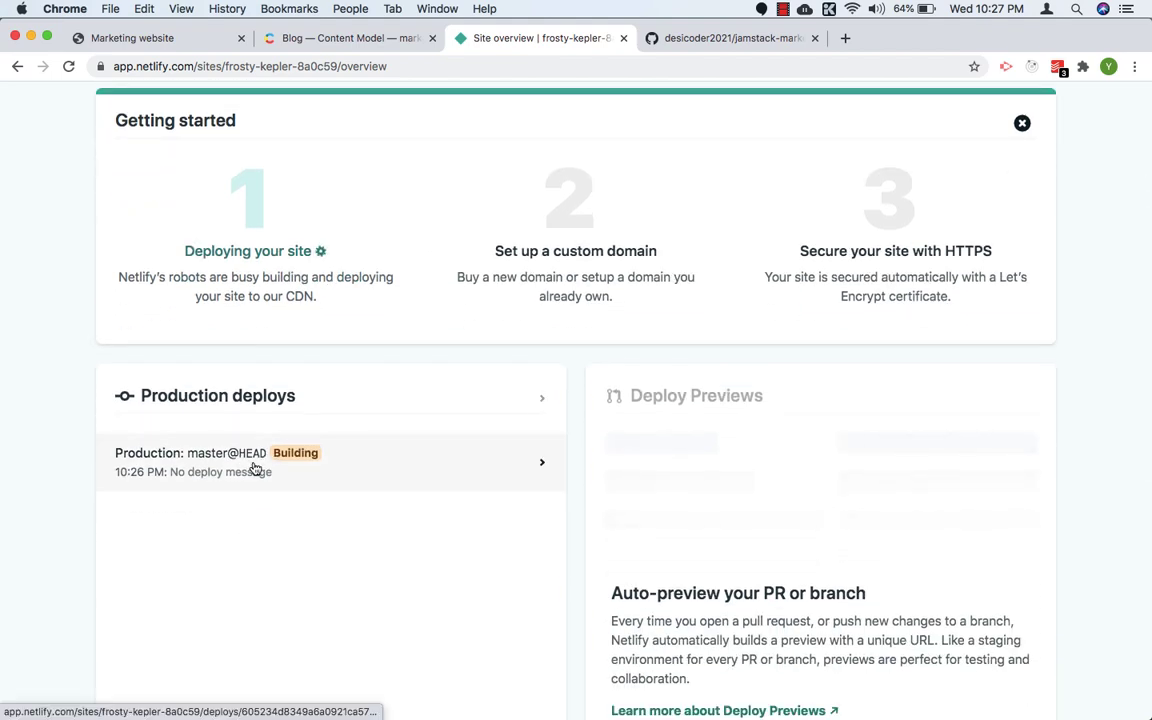
left_click(262, 468)
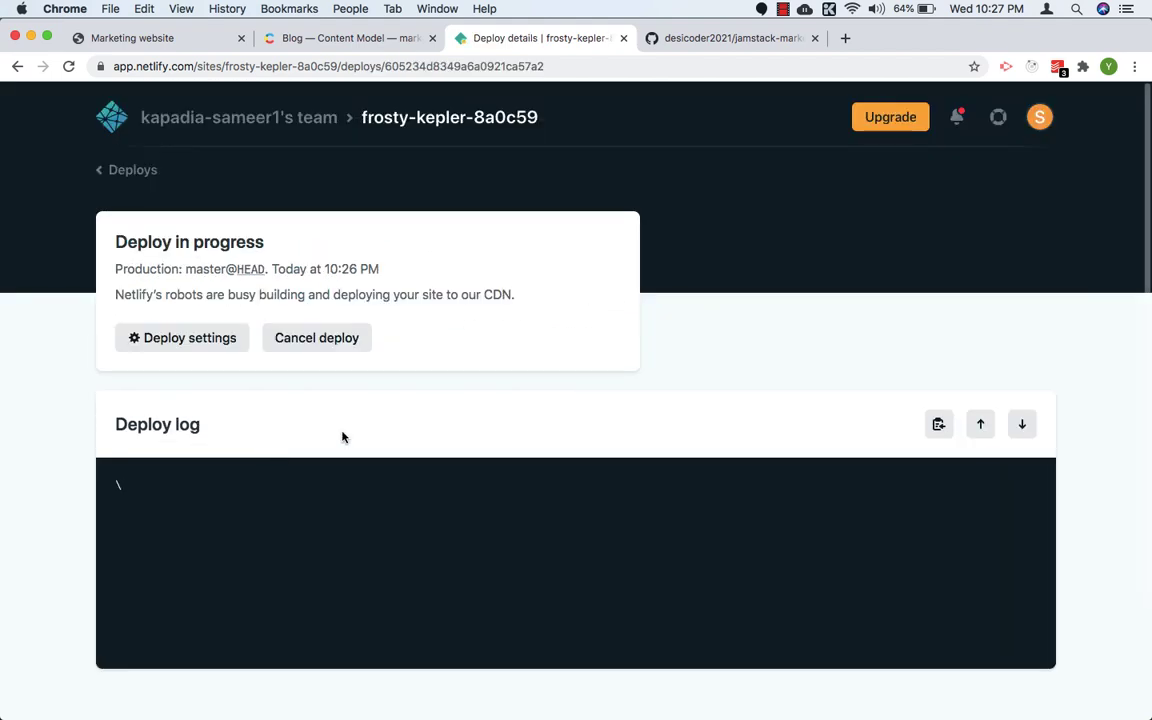
scroll(350, 455, "down", 4)
scroll(361, 547, "up", 3)
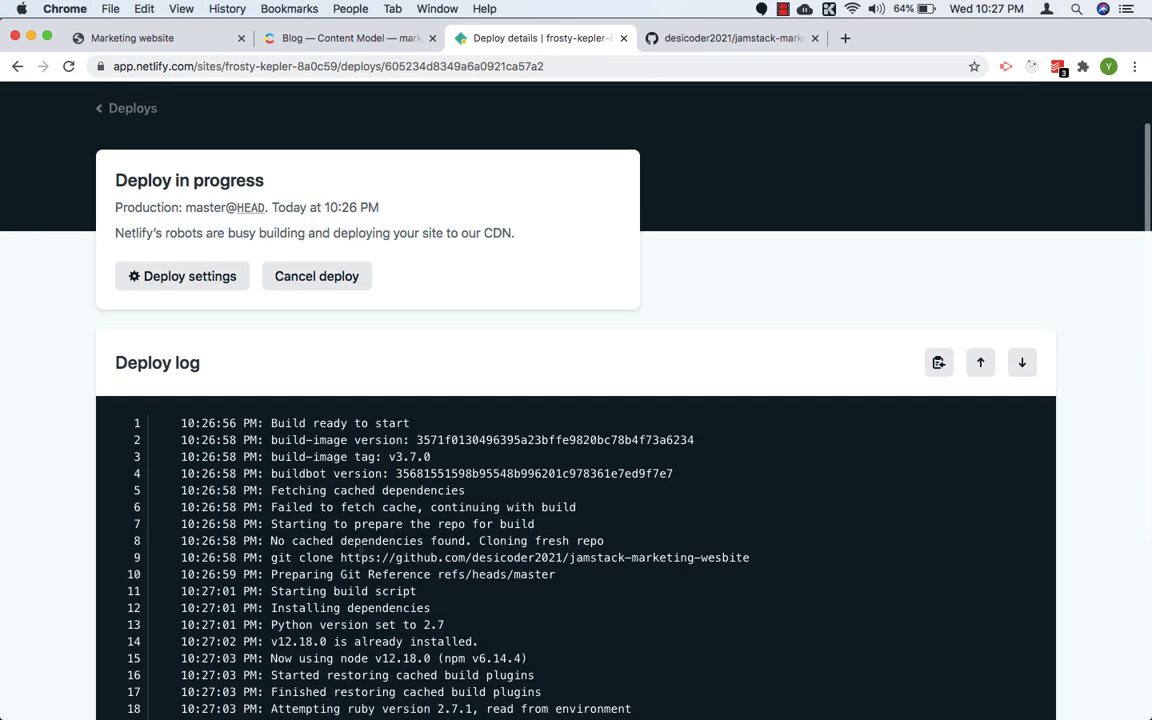
scroll(361, 548, "down", 1)
scroll(361, 547, "down", 4)
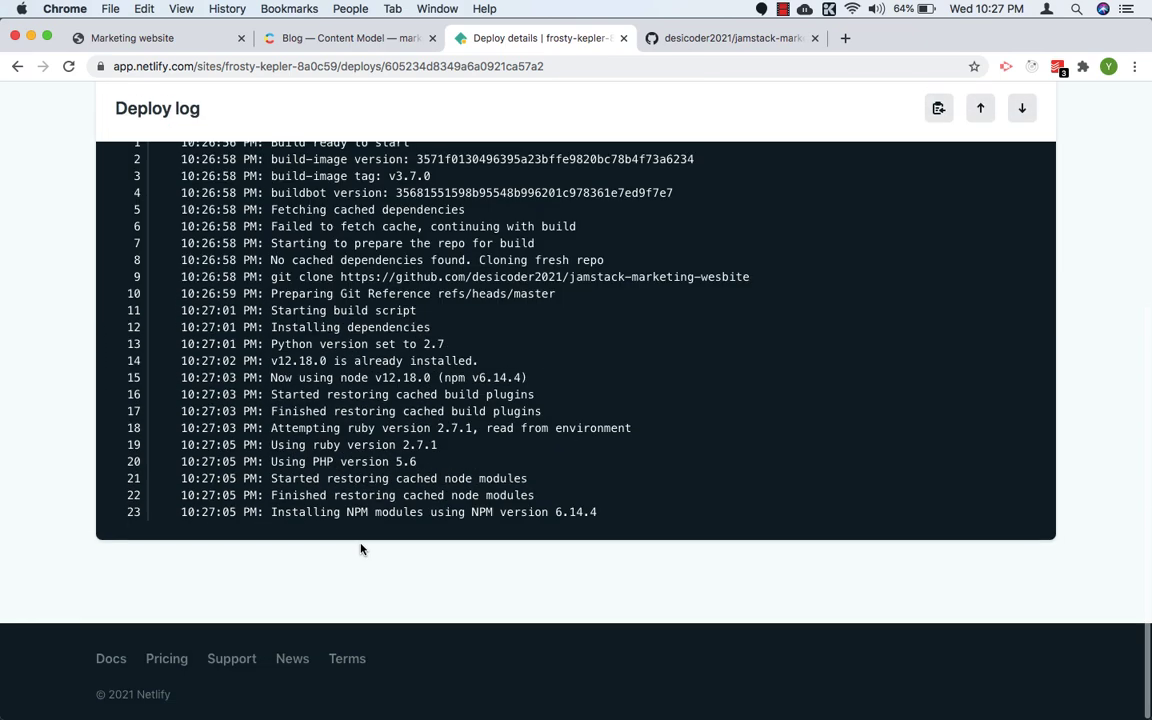
scroll(361, 546, "up", 3)
scroll(361, 547, "up", 1)
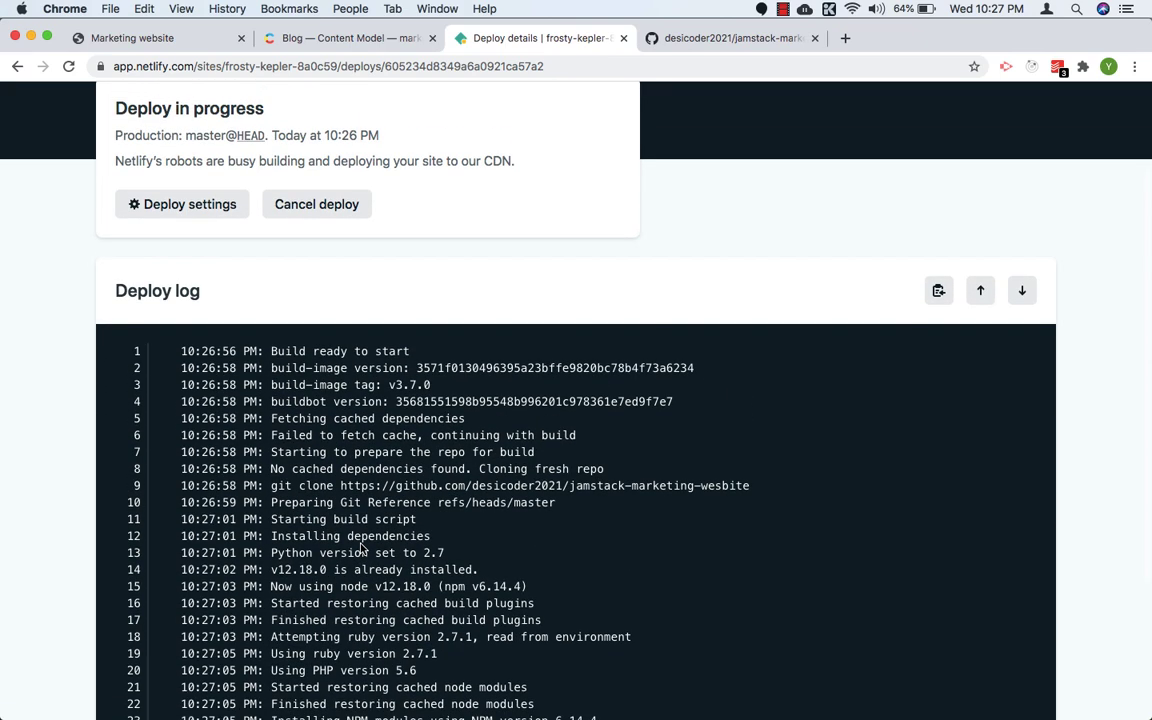
scroll(361, 547, "down", 5)
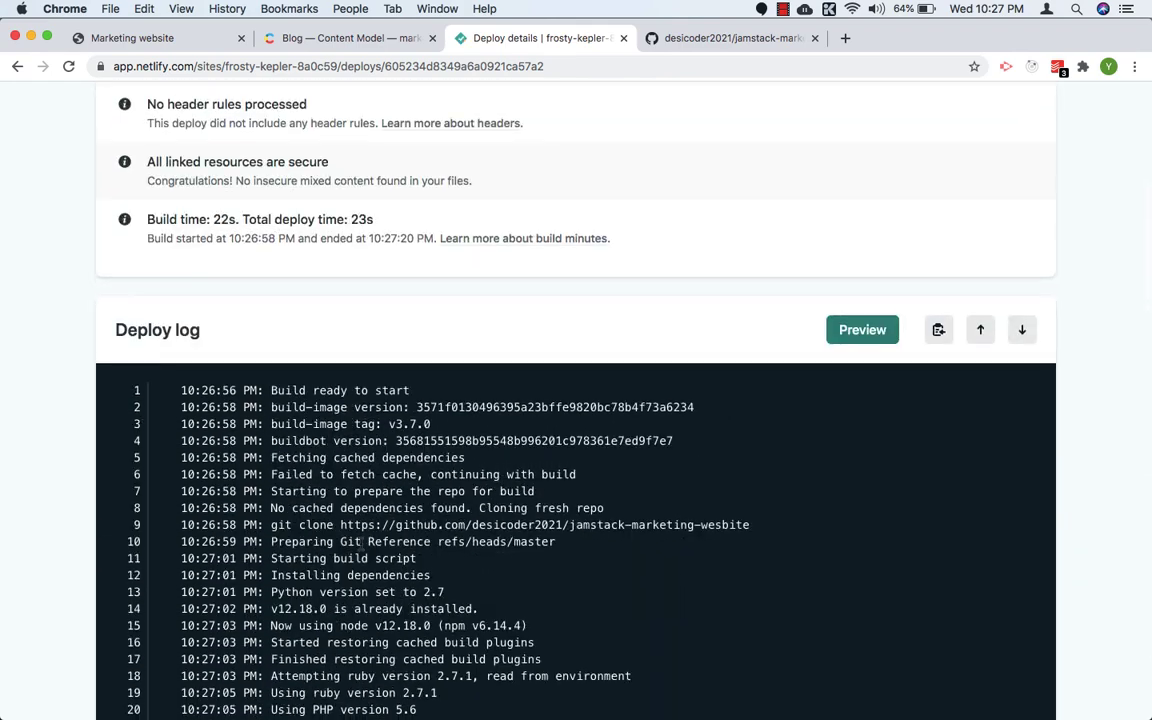
Step: Preview the deployed site and examine how the home page's styling and Recent News list render
scroll(361, 547, "up", 1)
left_click(860, 305)
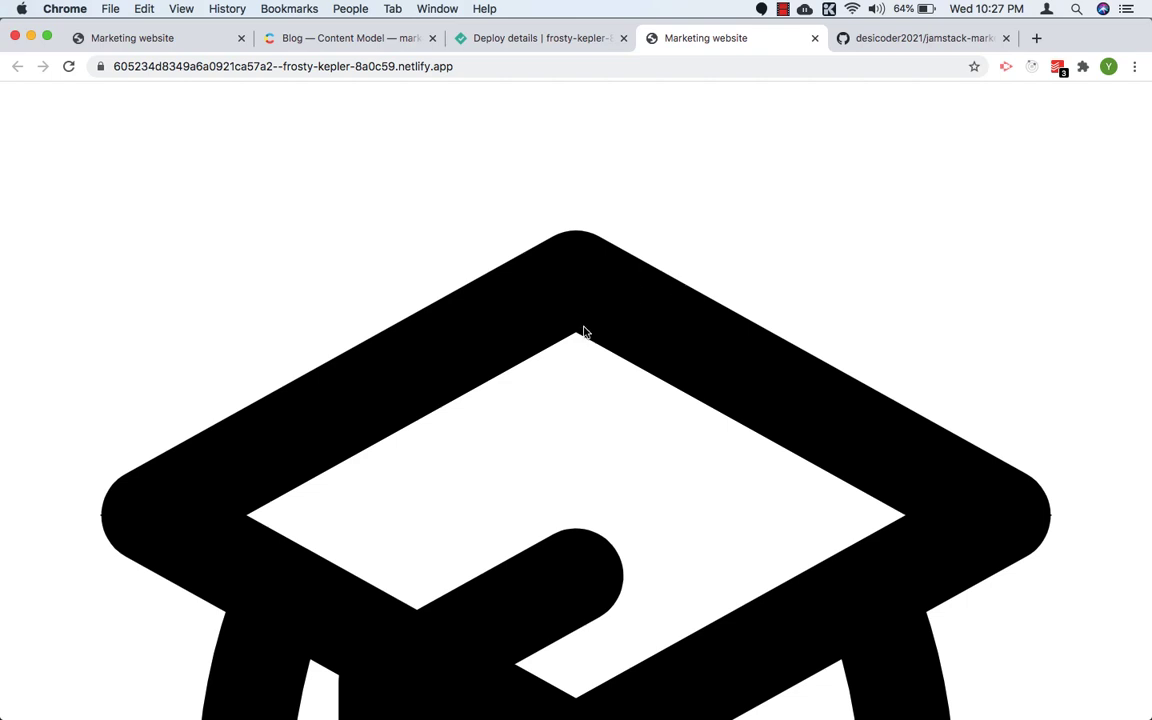
scroll(585, 332, "down", 10)
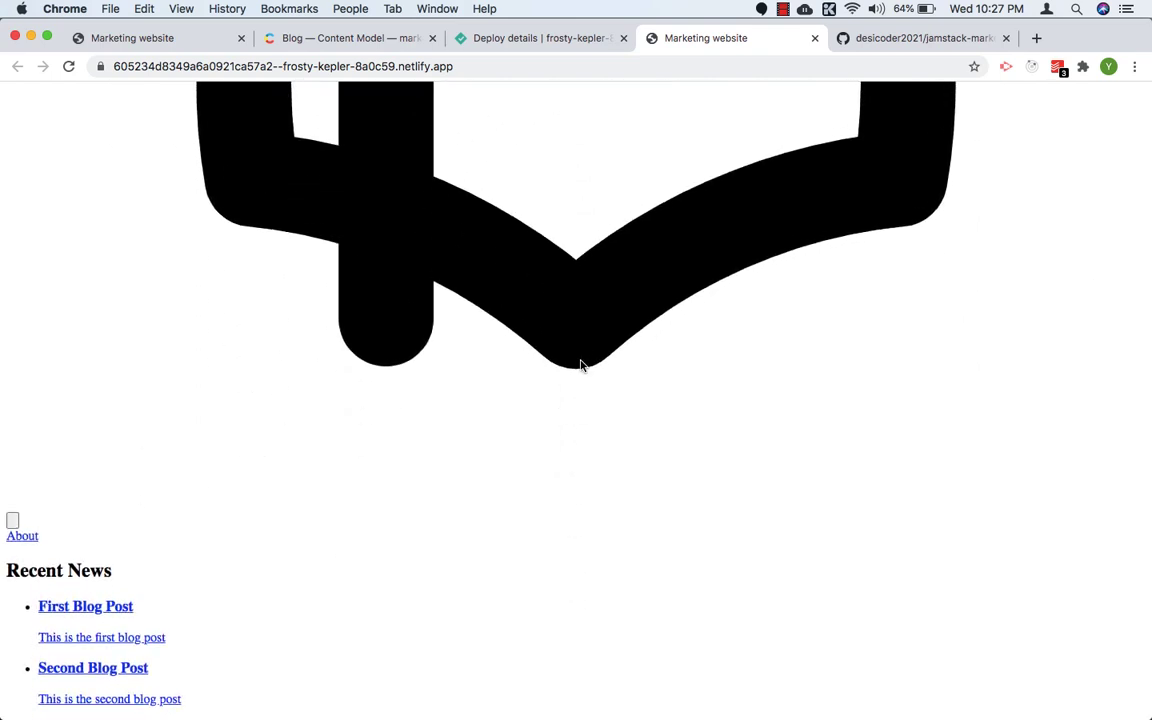
scroll(578, 380, "up", 10)
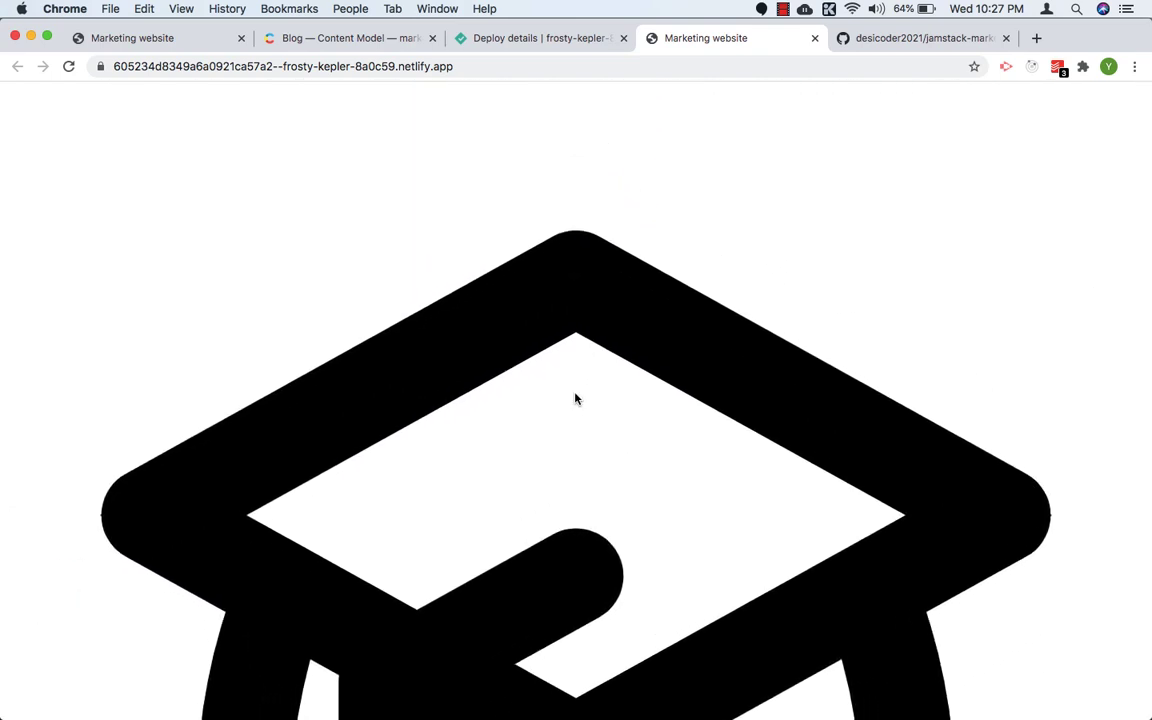
scroll(575, 399, "down", 10)
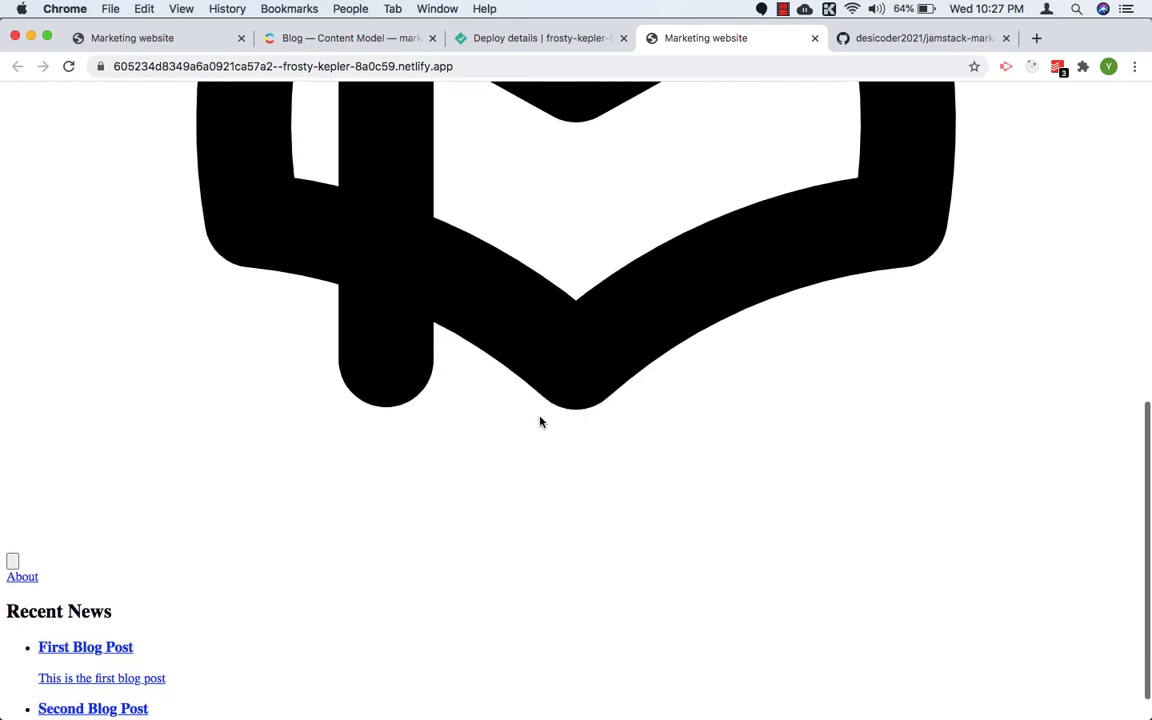
scroll(540, 419, "down", 2)
Step: Switch to VS Code and close the terminal along with the .env and .gitignore files
mouse_move(15, 311)
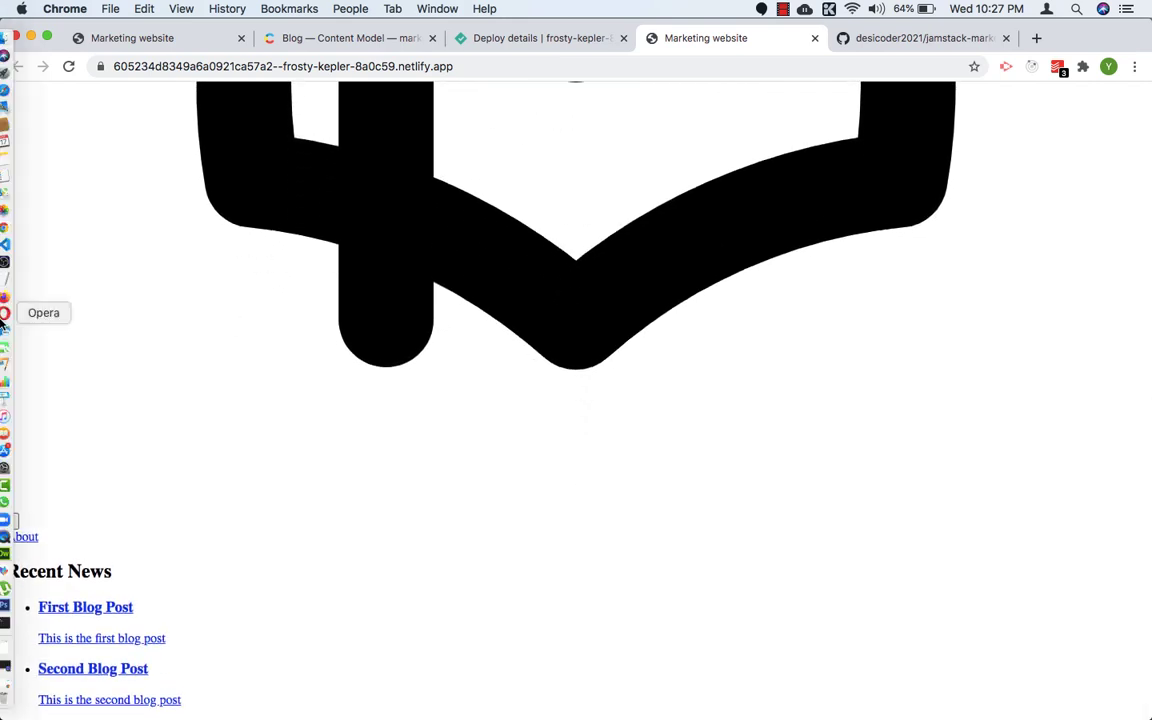
left_click(13, 246)
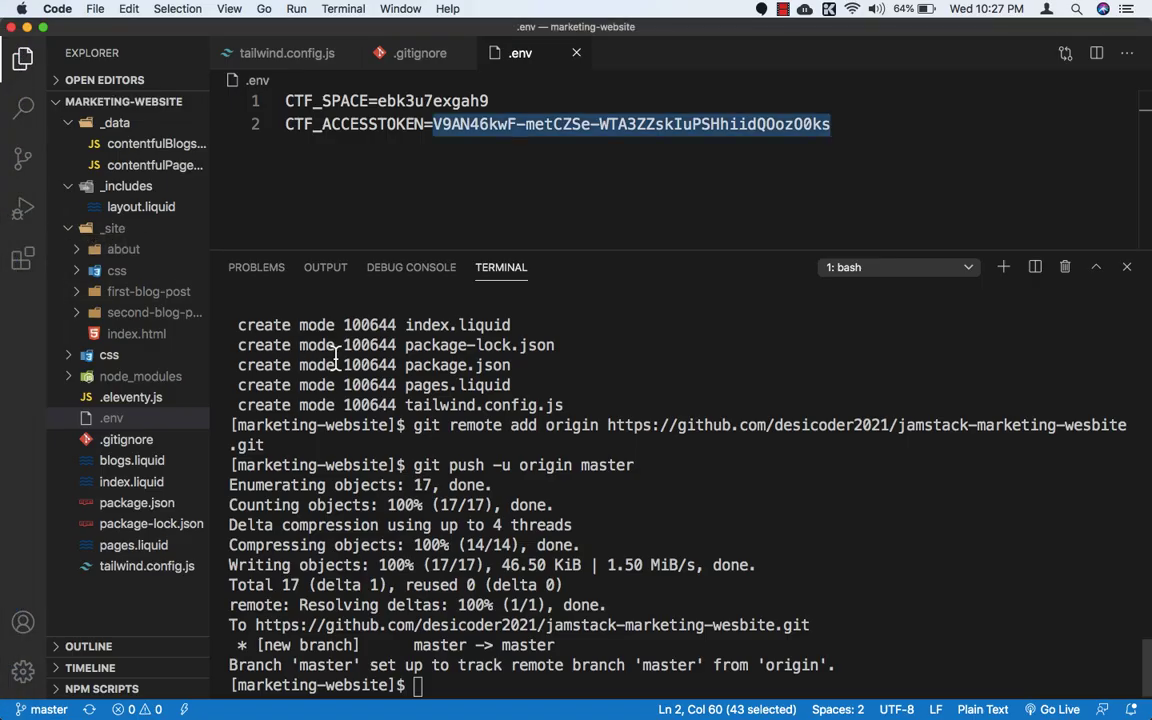
left_click(1124, 268)
left_click(521, 400)
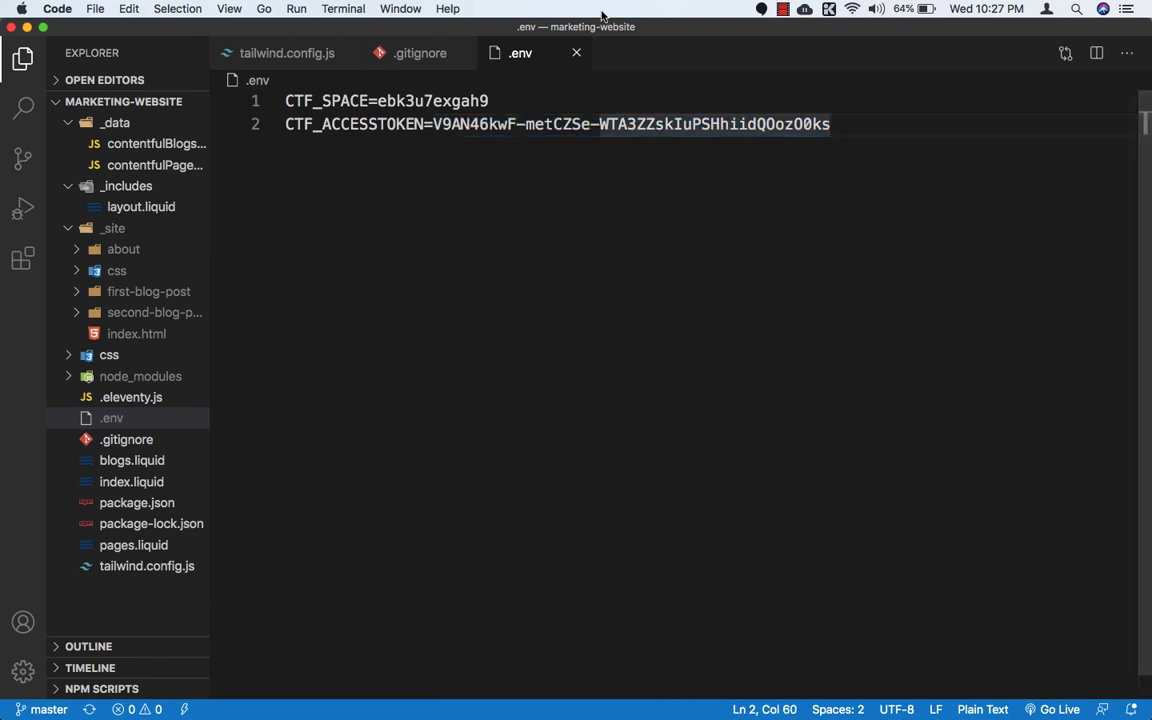
left_click(576, 52)
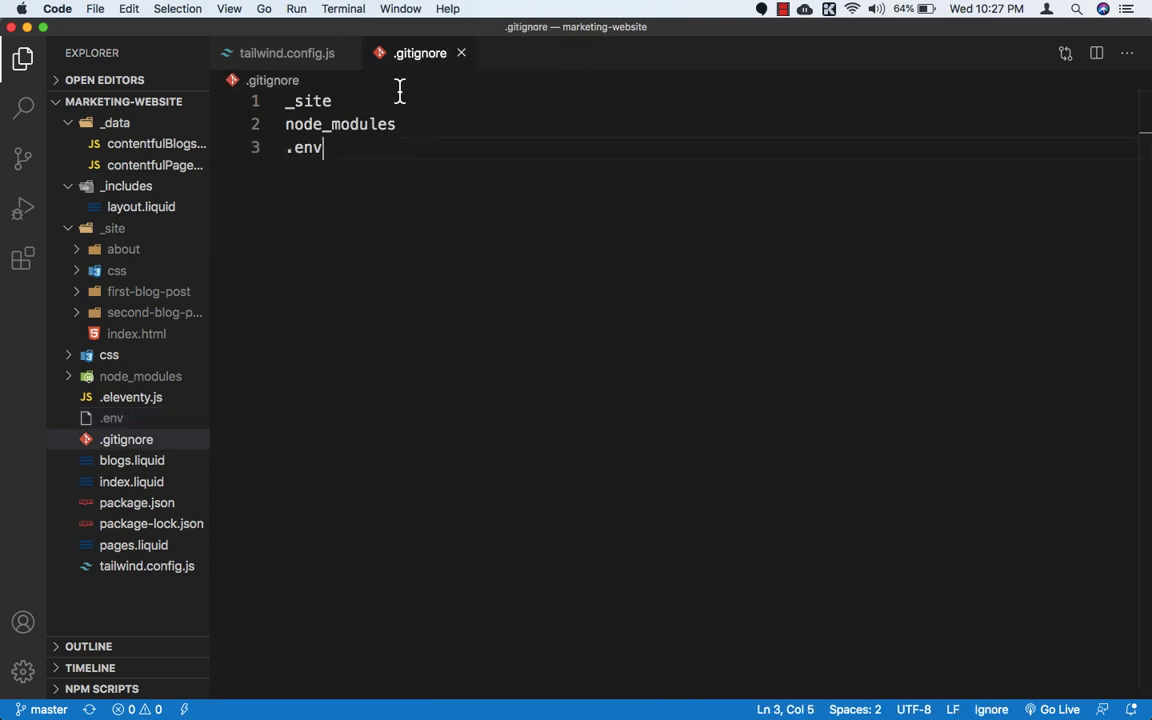
left_click(461, 53)
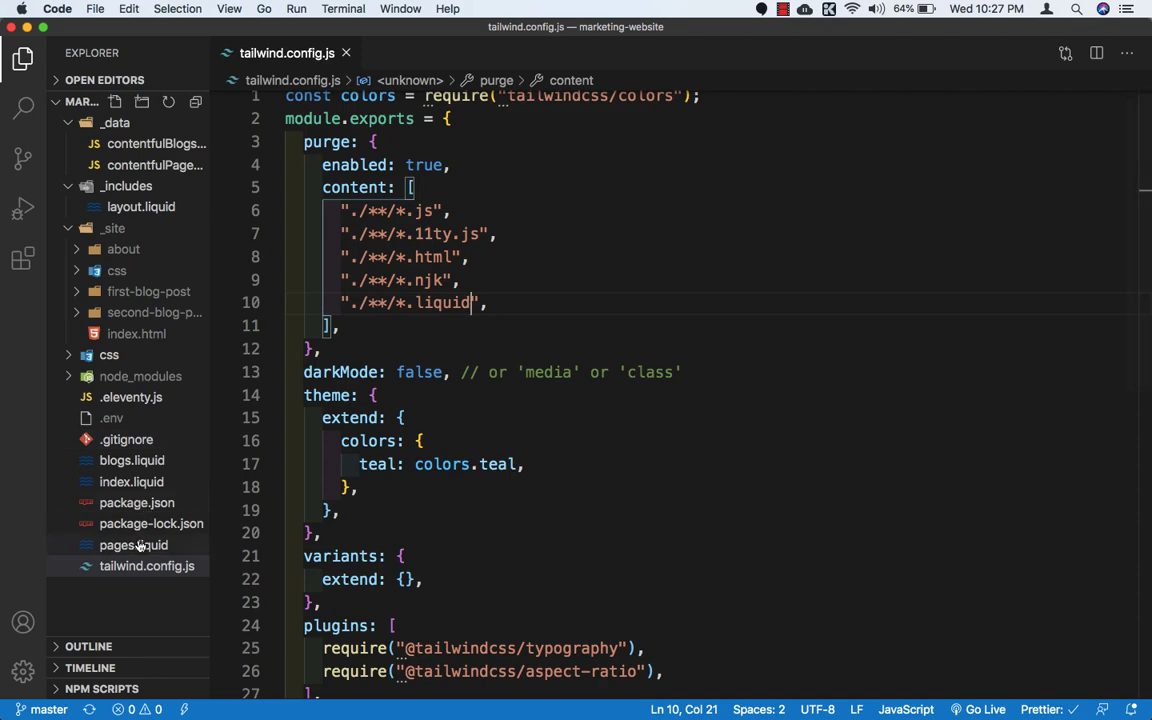
Step: Open package.json and duplicate the dev:tailwindcss script on a new line directly below it
left_click(135, 503)
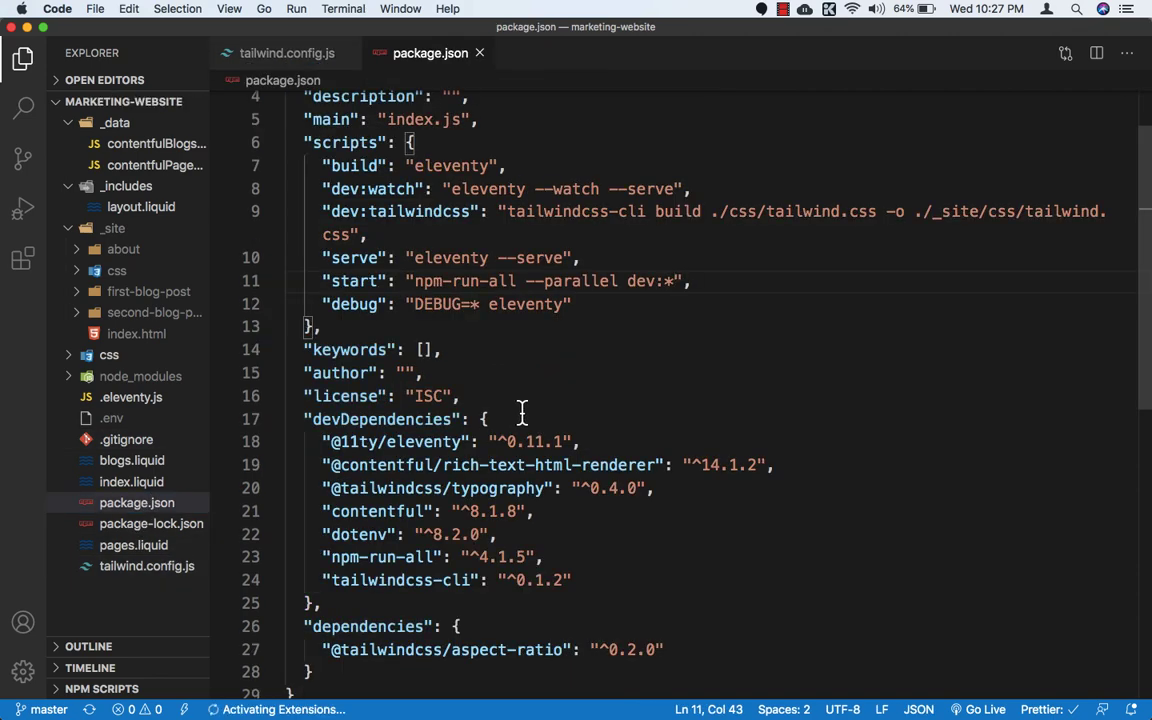
scroll(522, 411, "up", 1)
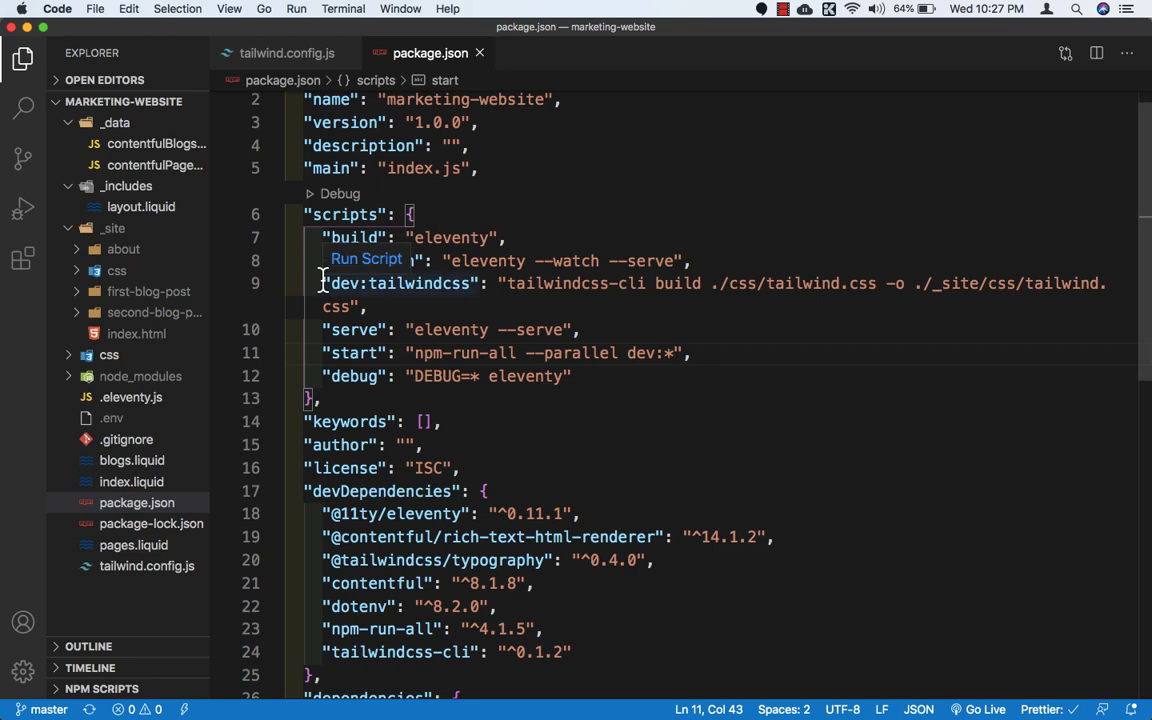
left_click_drag(323, 284, 368, 307)
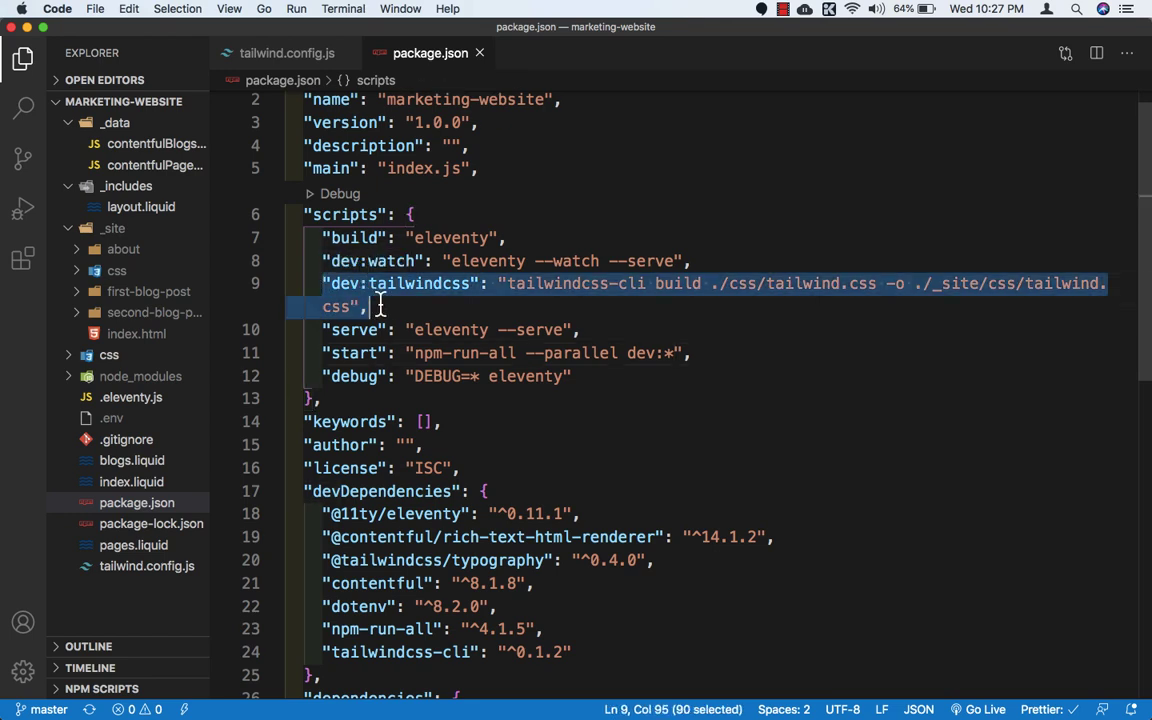
key("ctrl+c")
left_click(380, 307)
key("Return")
key("ctrl+v")
Step: Rename the duplicated Tailwind script to build:tailwindcss
left_click(363, 330)
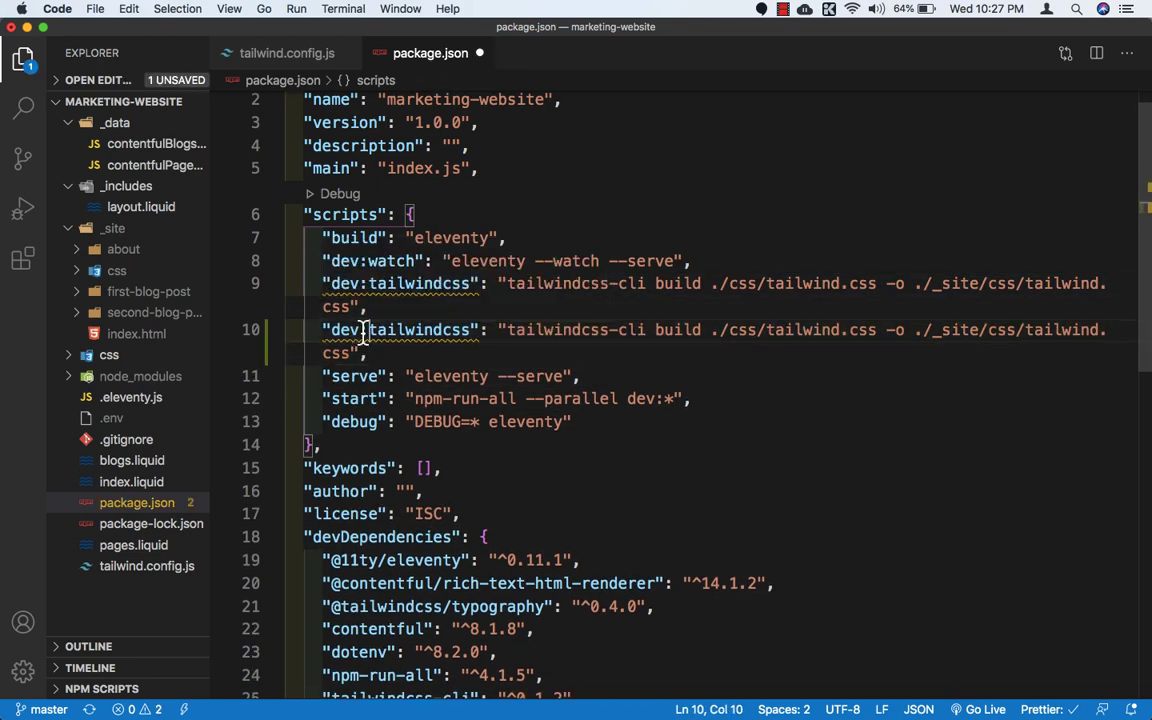
key("BackSpace")
key("BackSpace")
key("BackSpace")
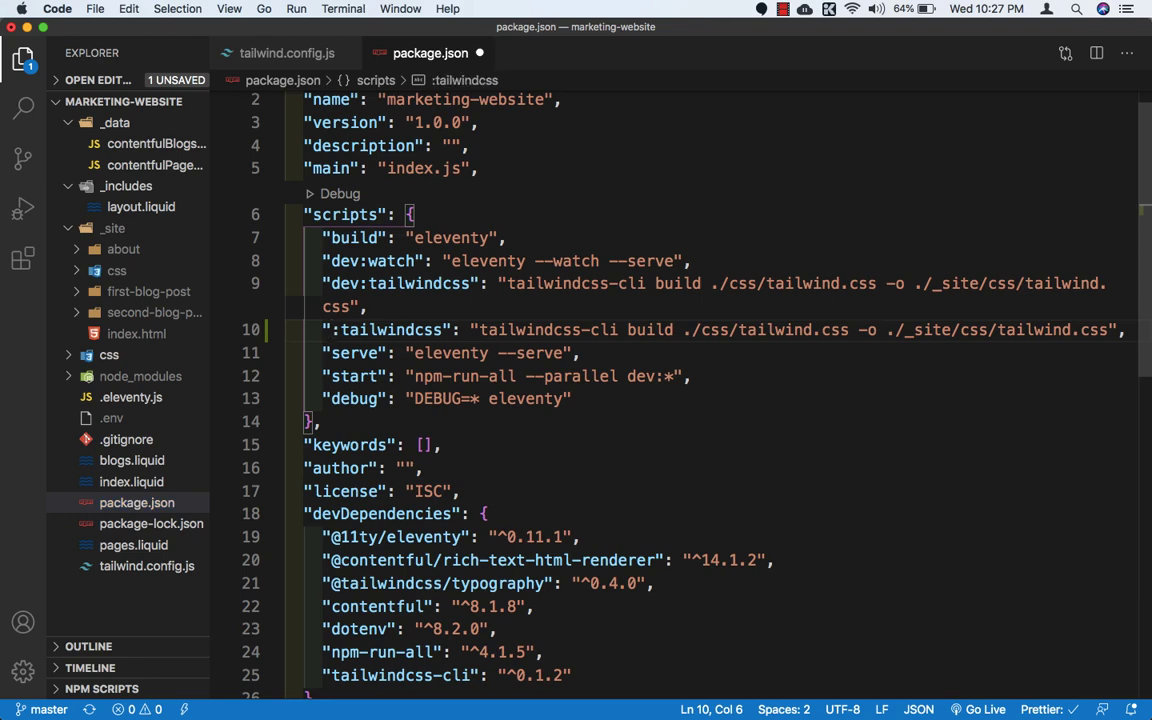
type("build")
Step: Prefix the build:tailwindcss command with NODE_ENV=production, separated by a space from tailwindcss-cli
key("Right")
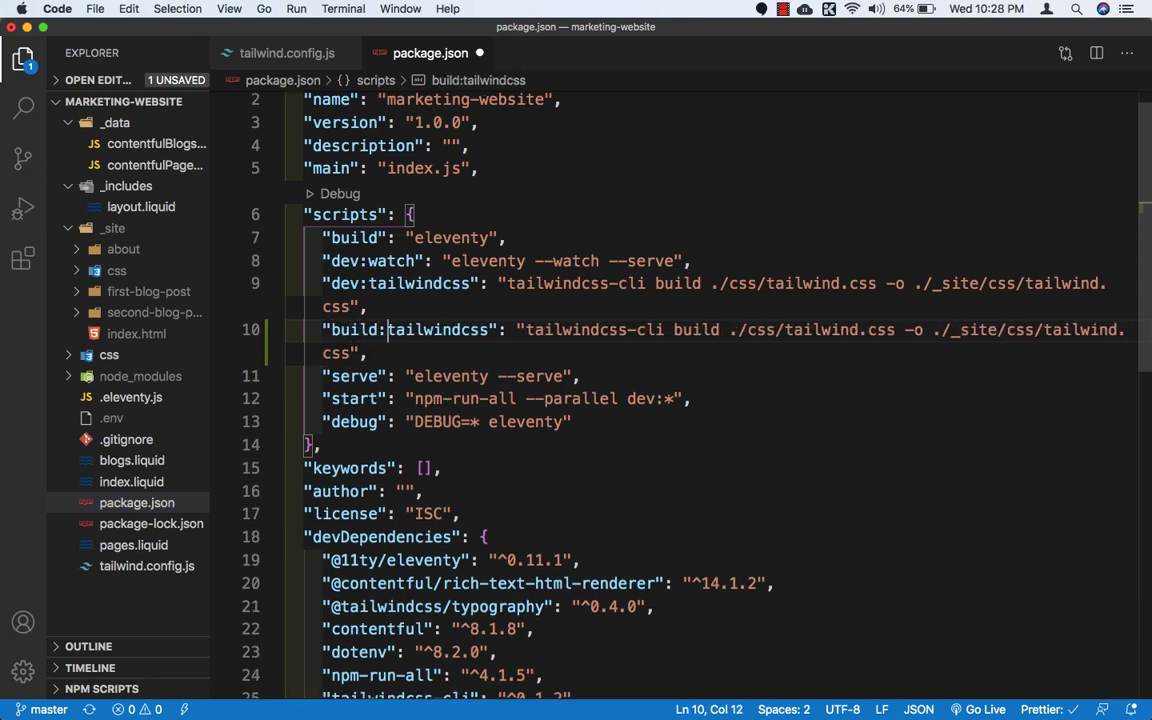
key("Right")
key("Right")
key("Right")
key("Right")
key("Right")
key("Right")
key("Right")
key("Right")
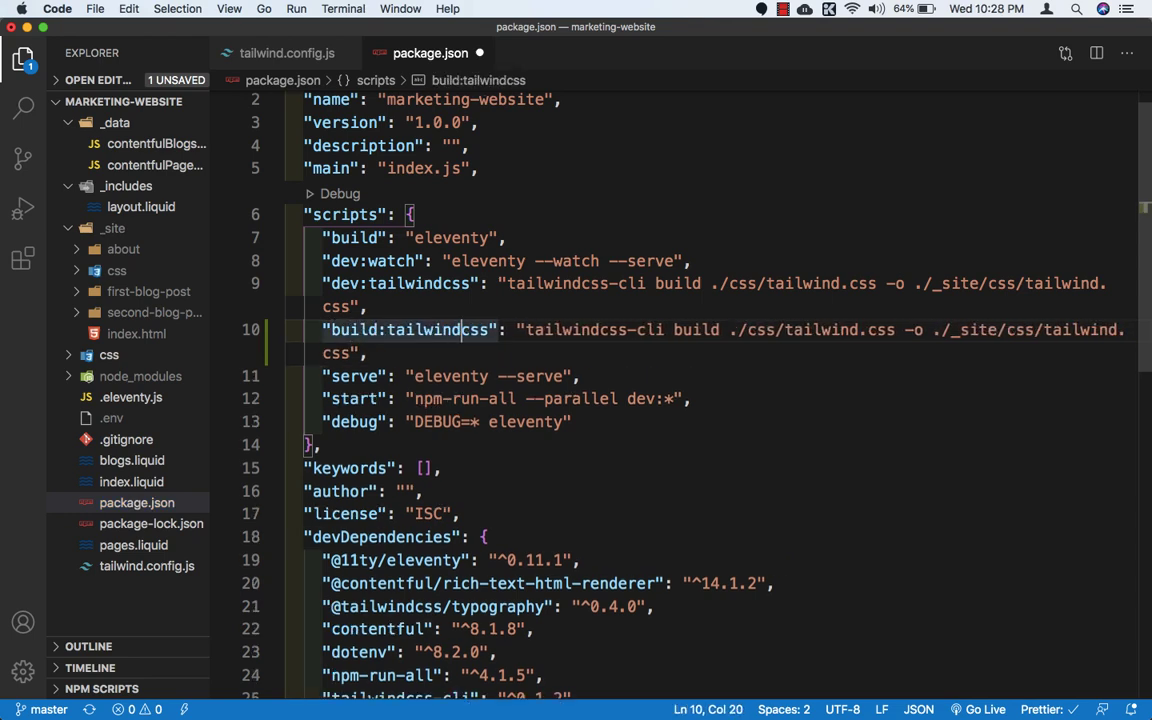
key("Right")
key("Right")
key("Right")
key("Right")
type("ND")
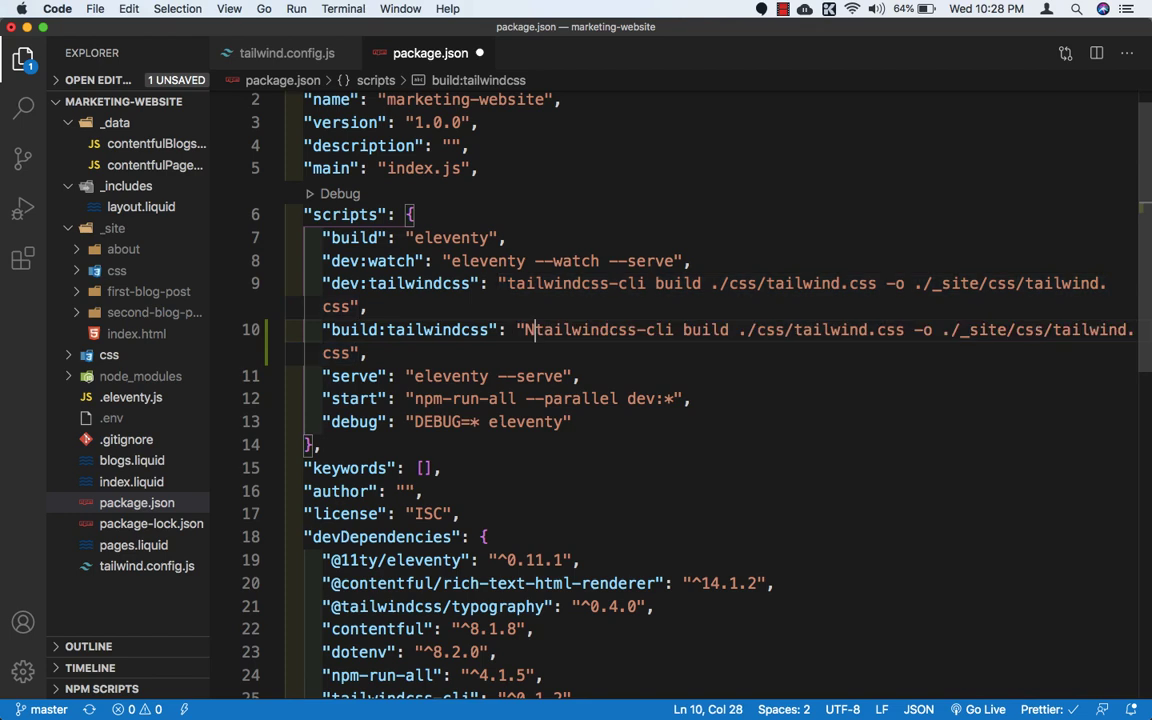
type("DE")
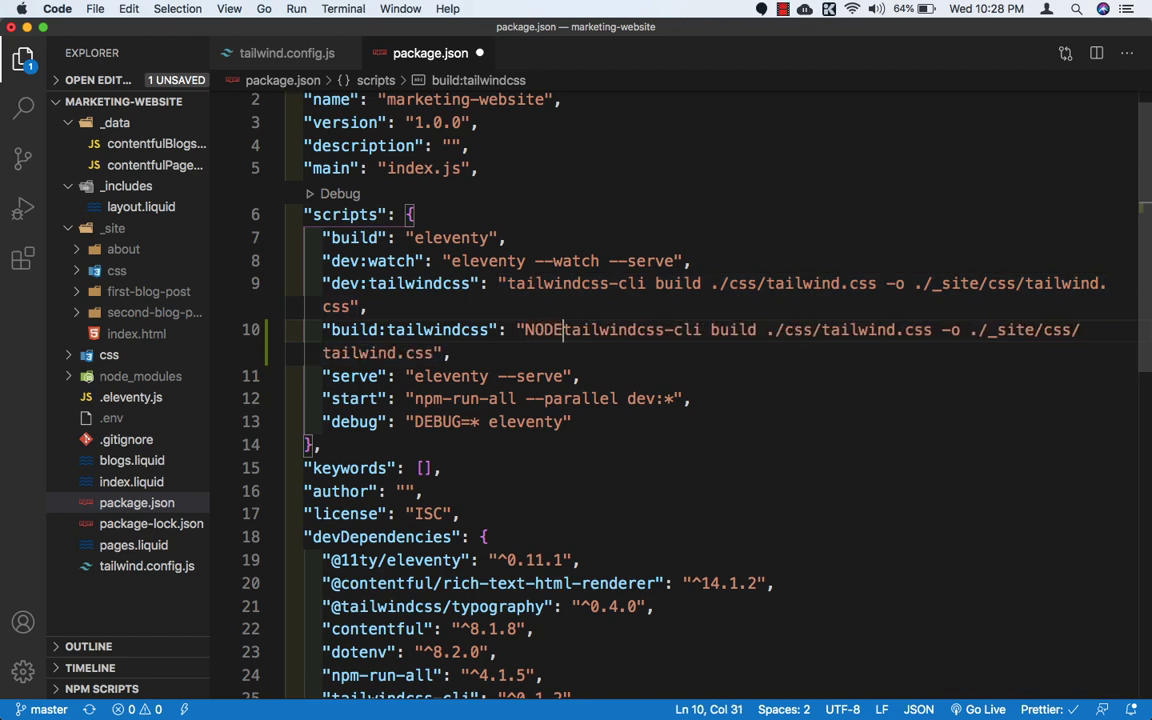
type("_ENV=")
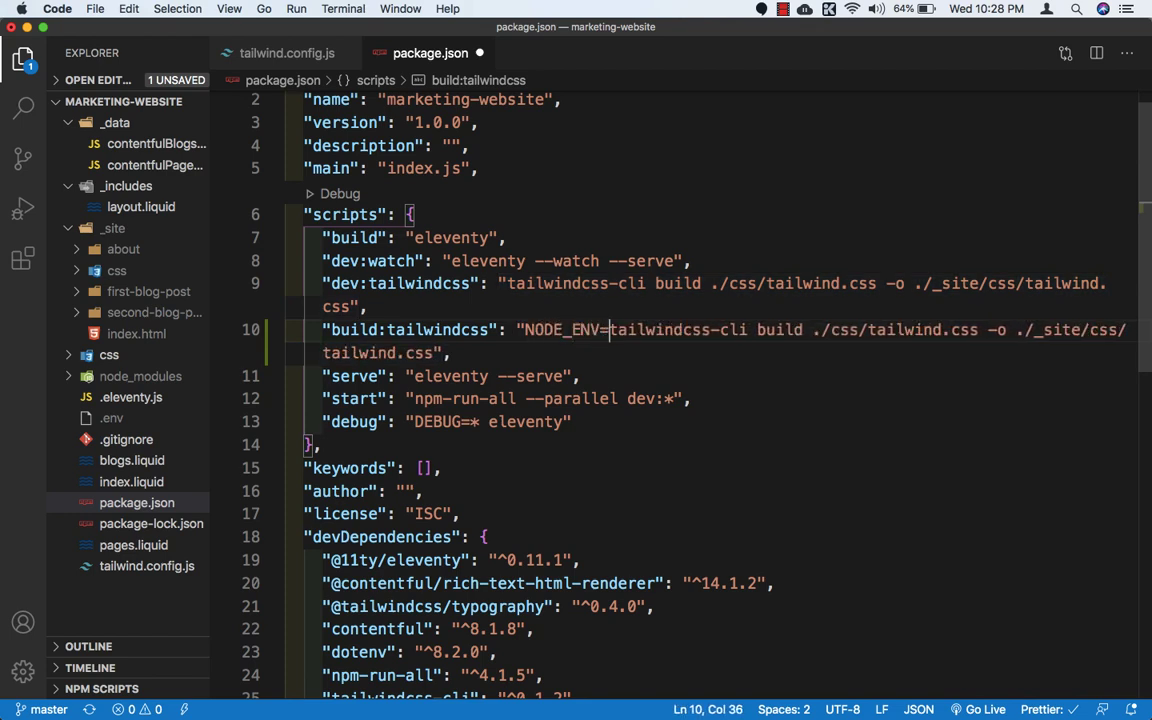
type("production")
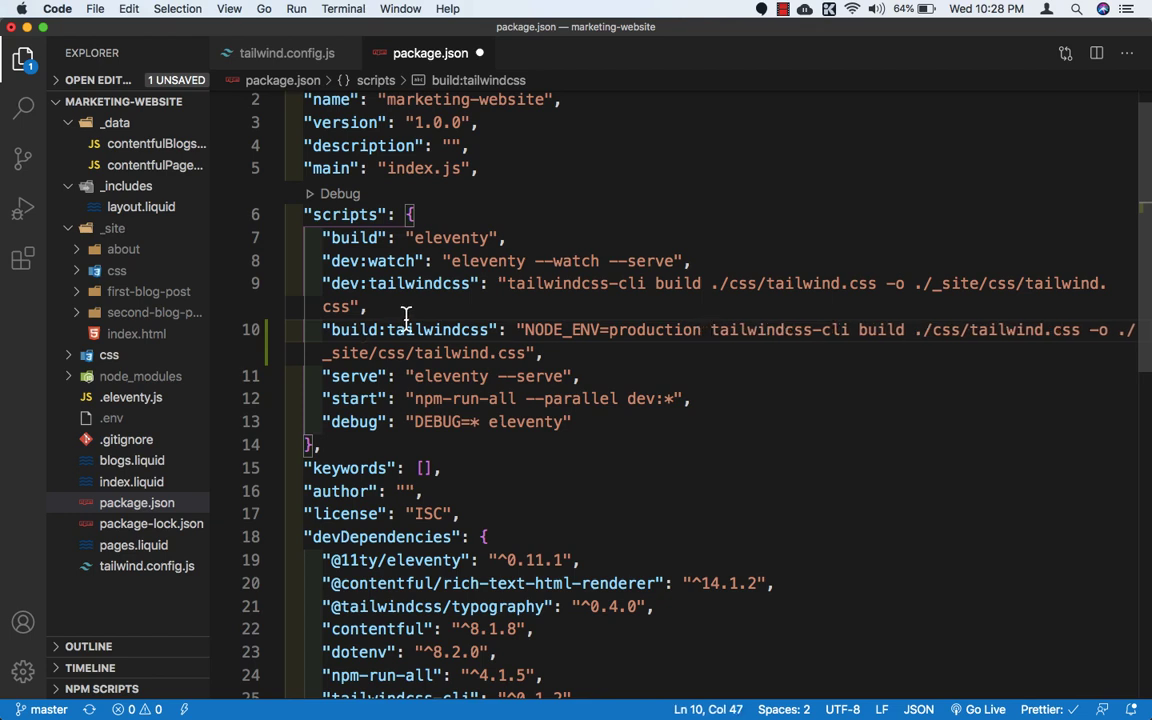
Step: Below build:tailwindcss, add a build:eleventy script with the command "ELEVENTY_ENV=production eleventy" and a trailing comma
left_click(586, 357)
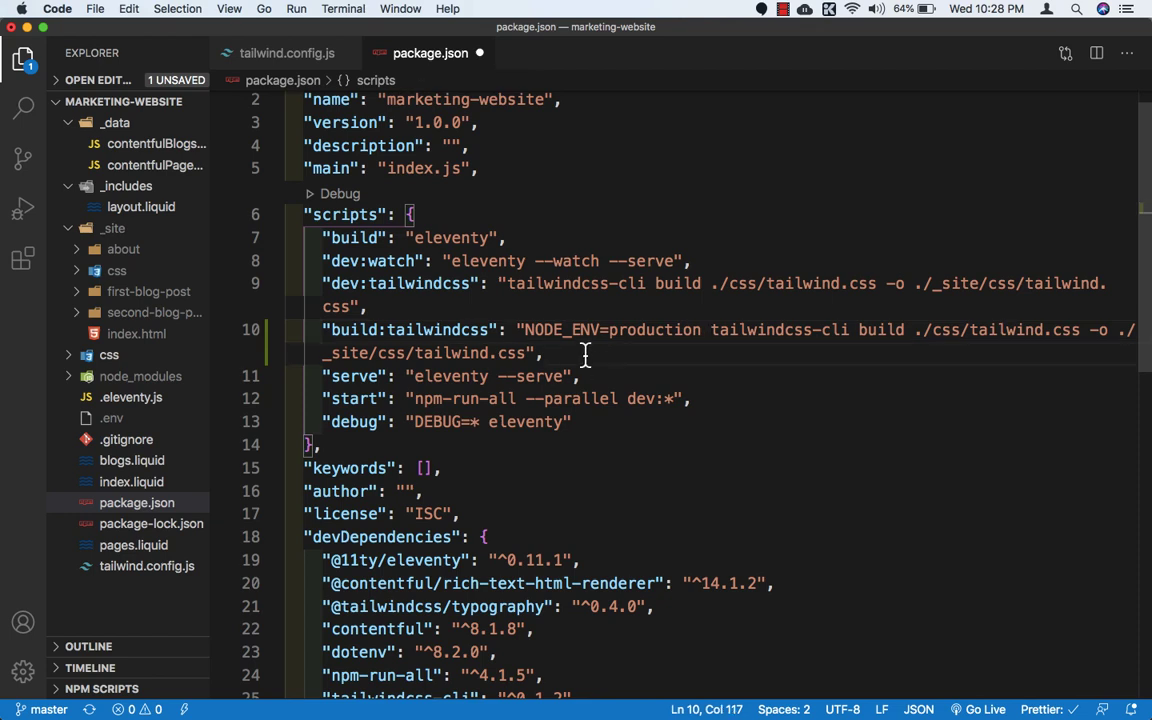
key("Return")
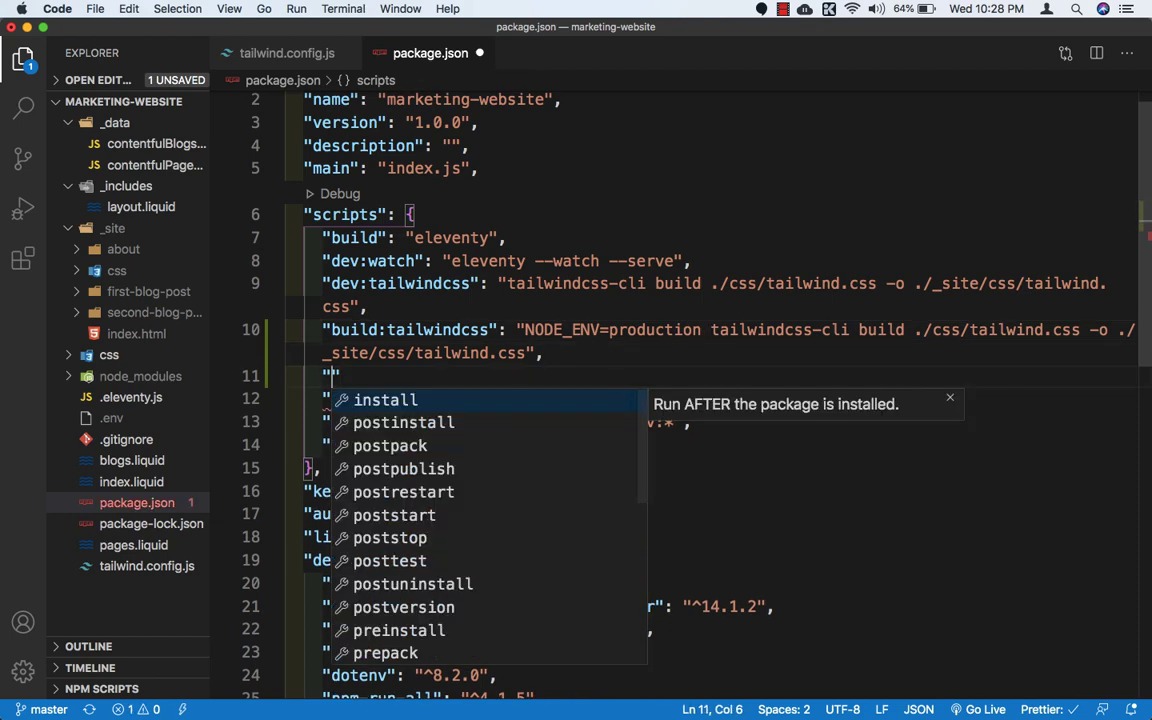
type("build")
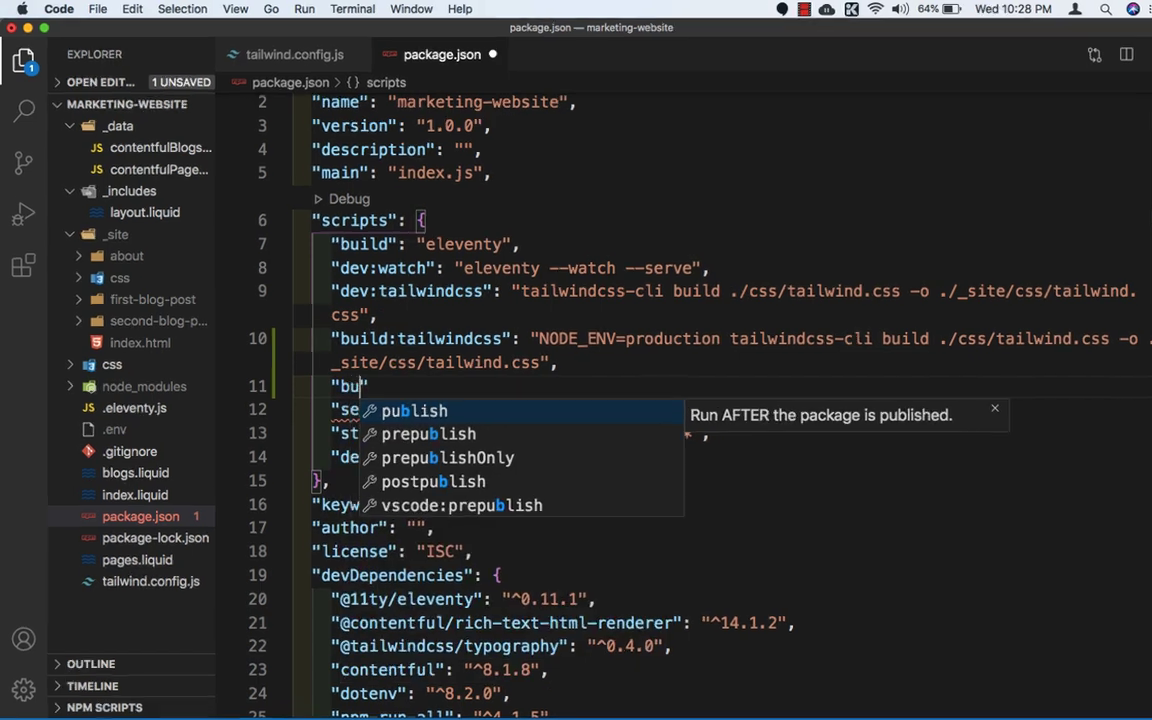
type(":e")
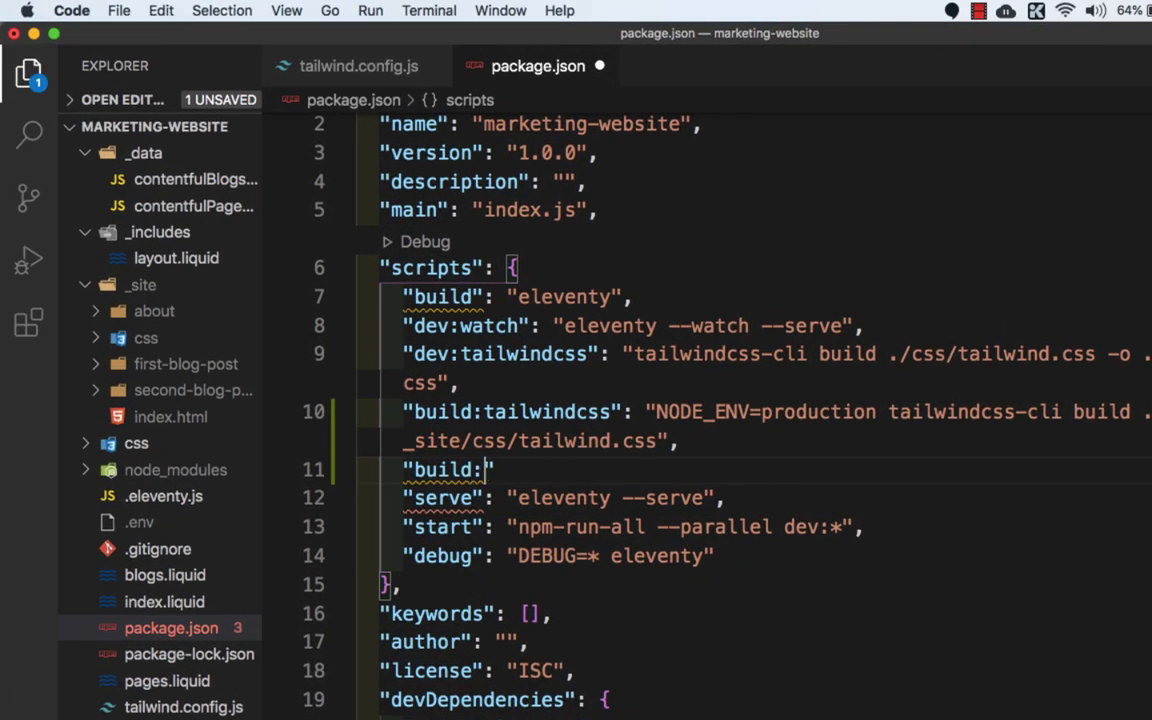
type("leventy\":")
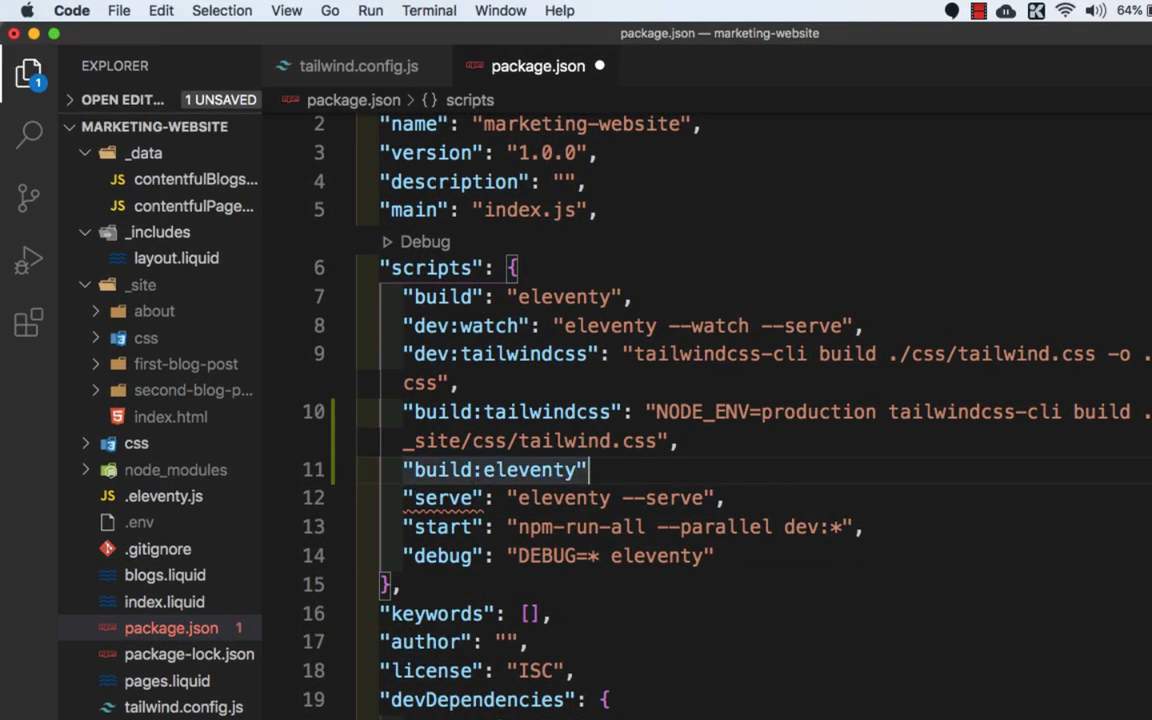
type(" \"ELEVENTY")
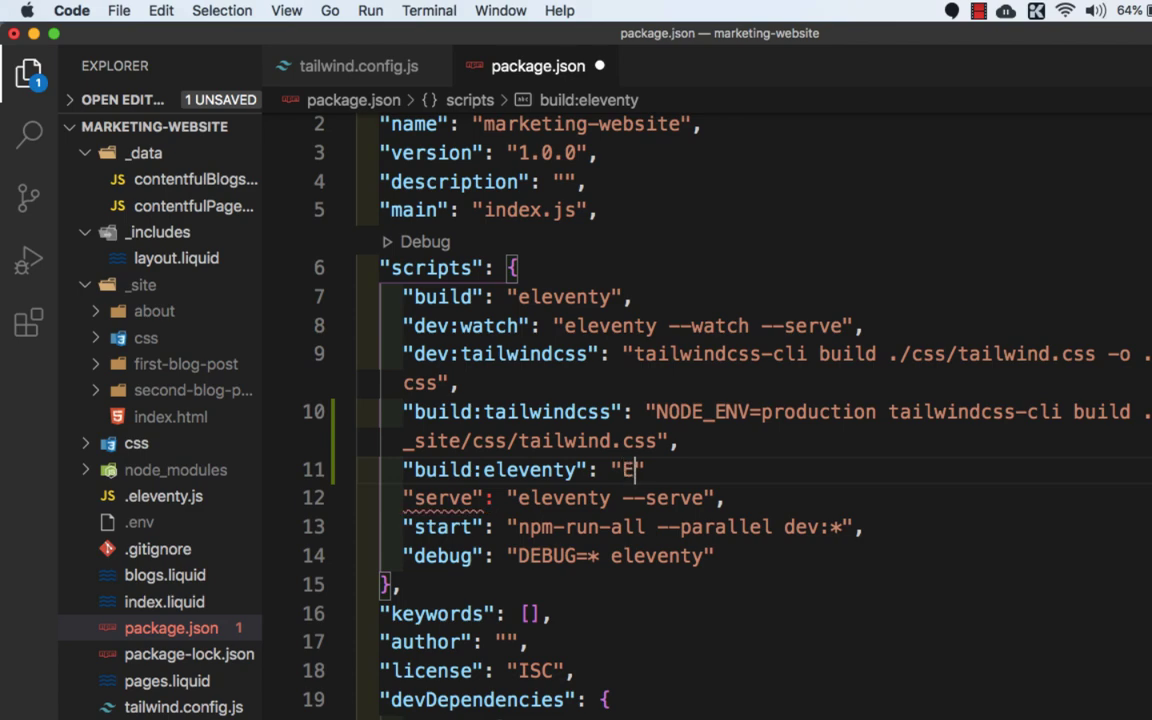
type("_ENV=pro")
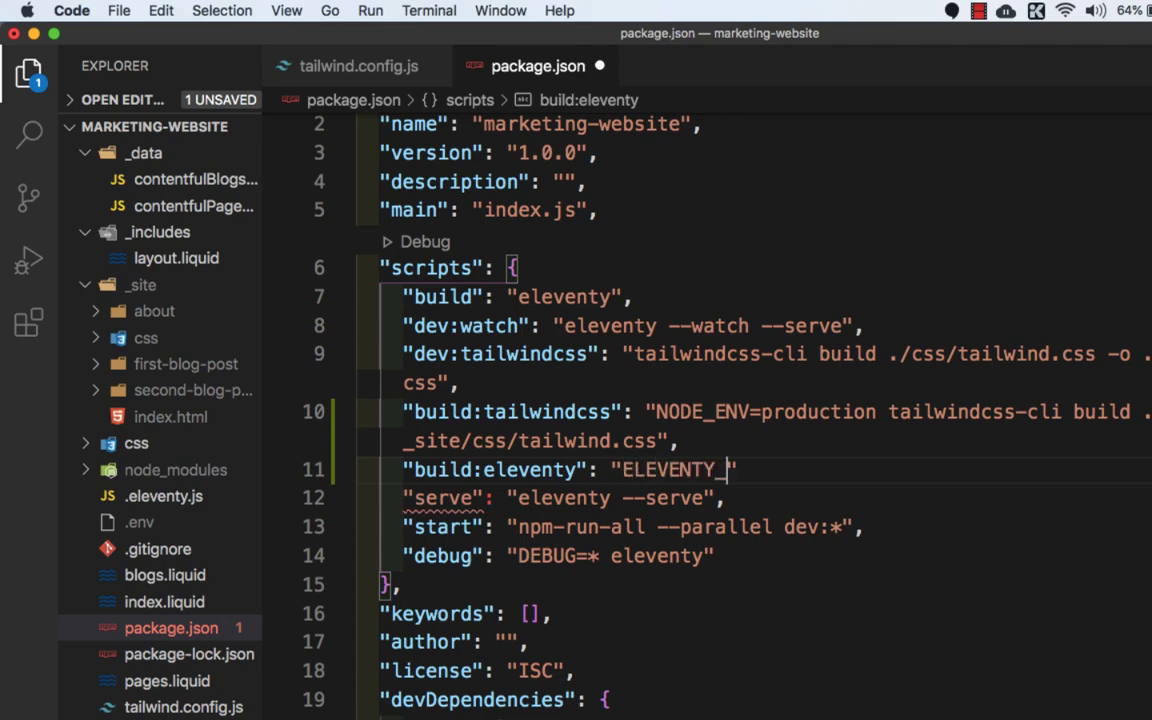
type("duction")
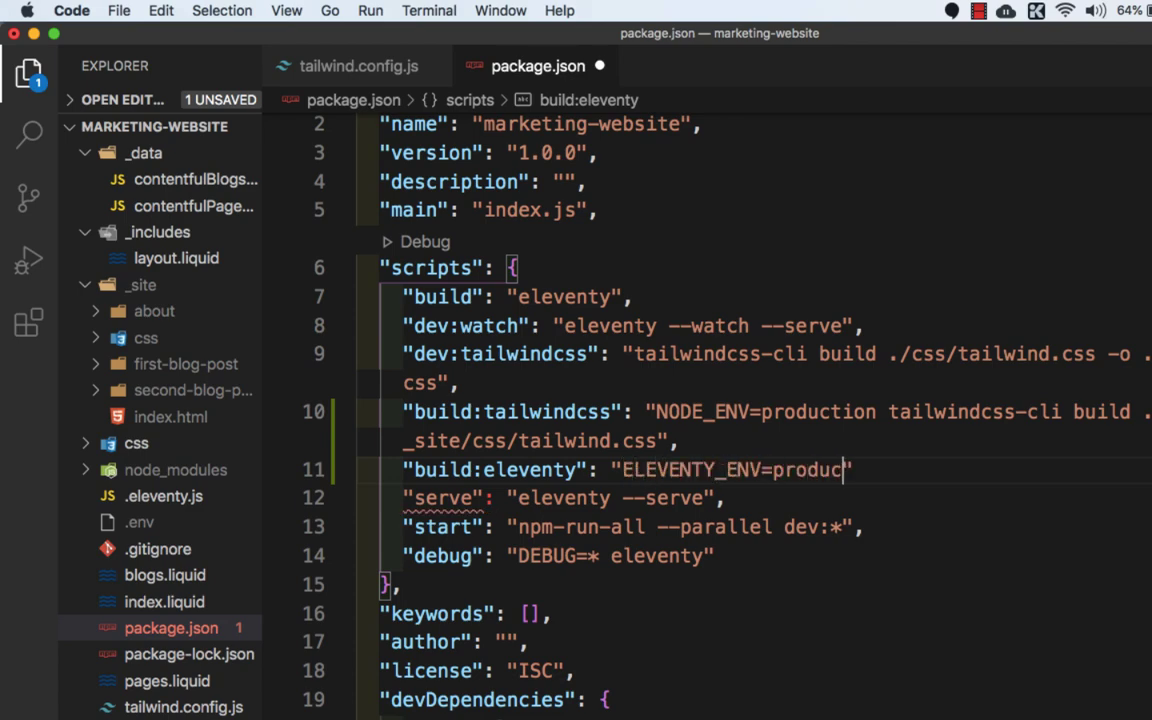
type(" eleventy\",")
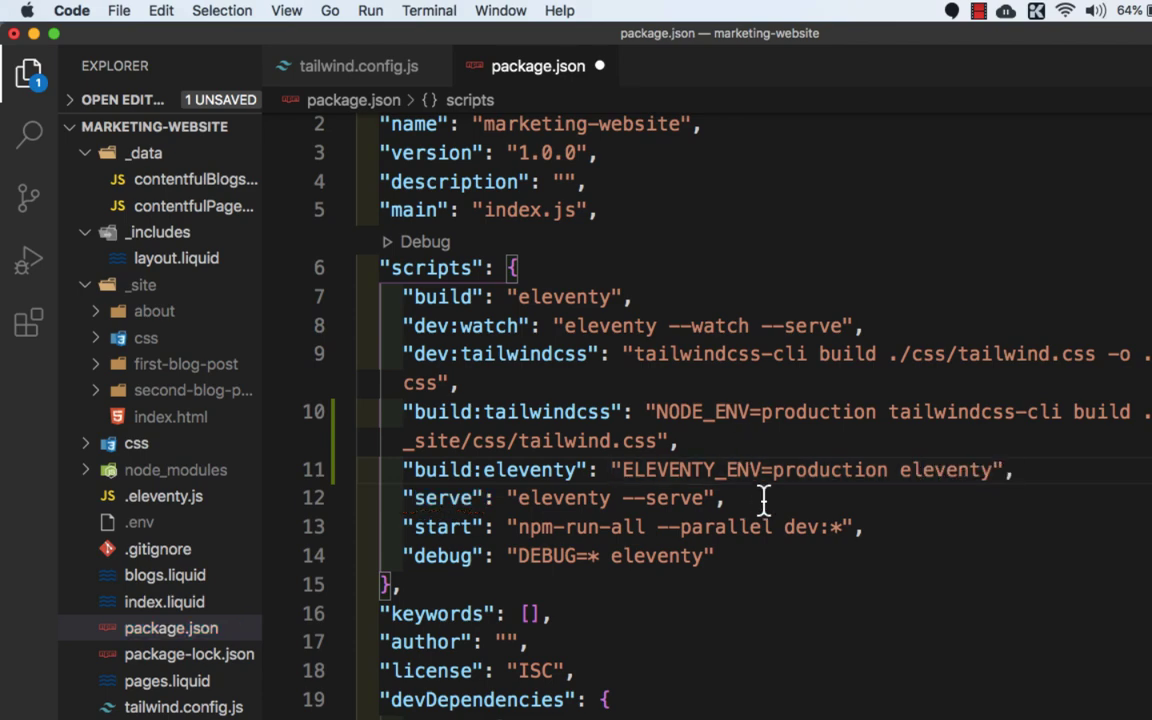
Step: Replace the build script's command with "npm-run-all --parallel build:*" and save package.json
scroll(619, 310, "up", 1)
double_click(579, 328)
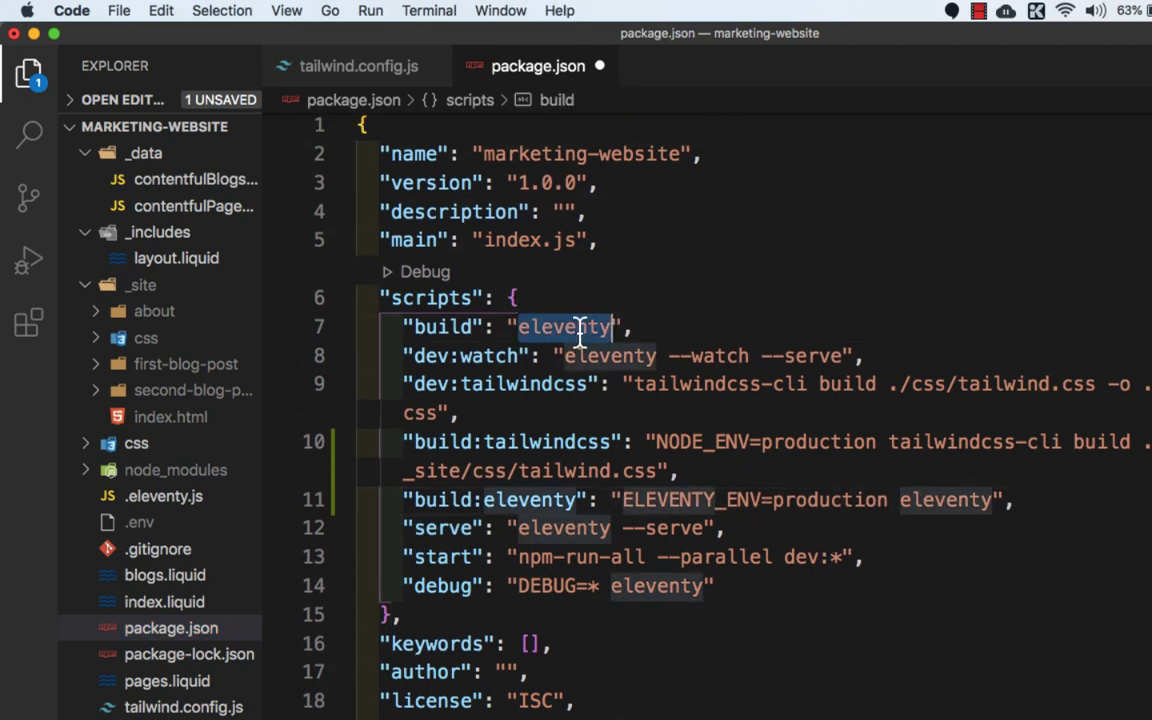
type("npm-run")
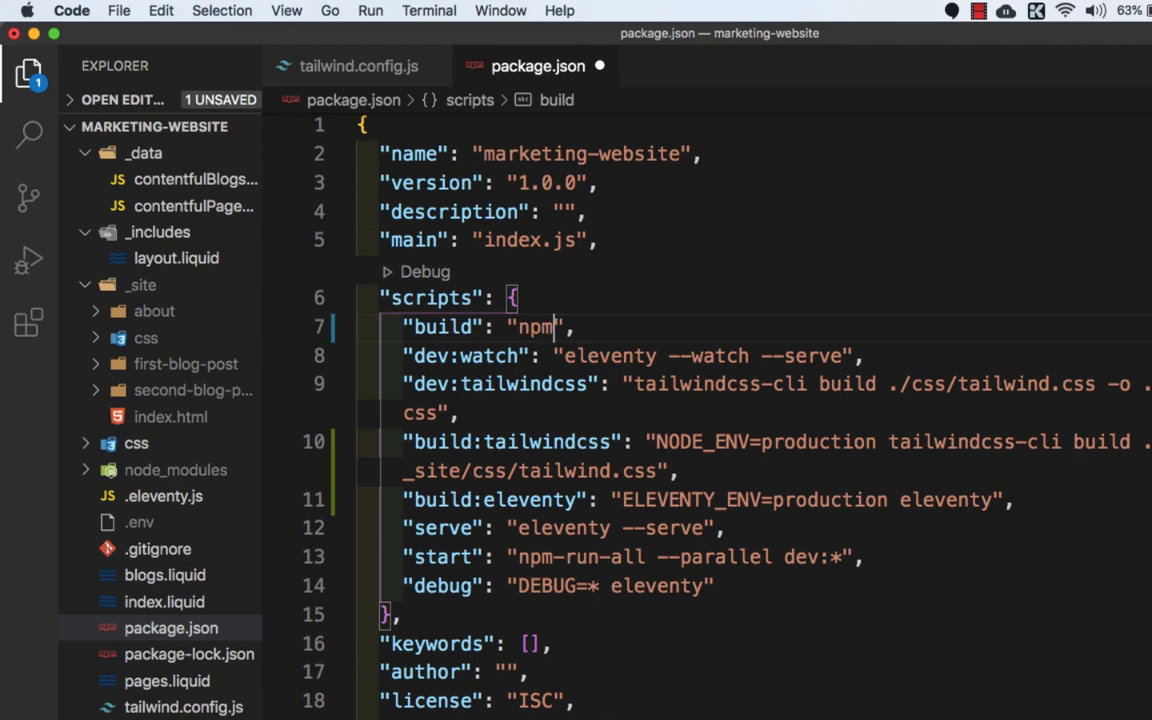
type("-all --")
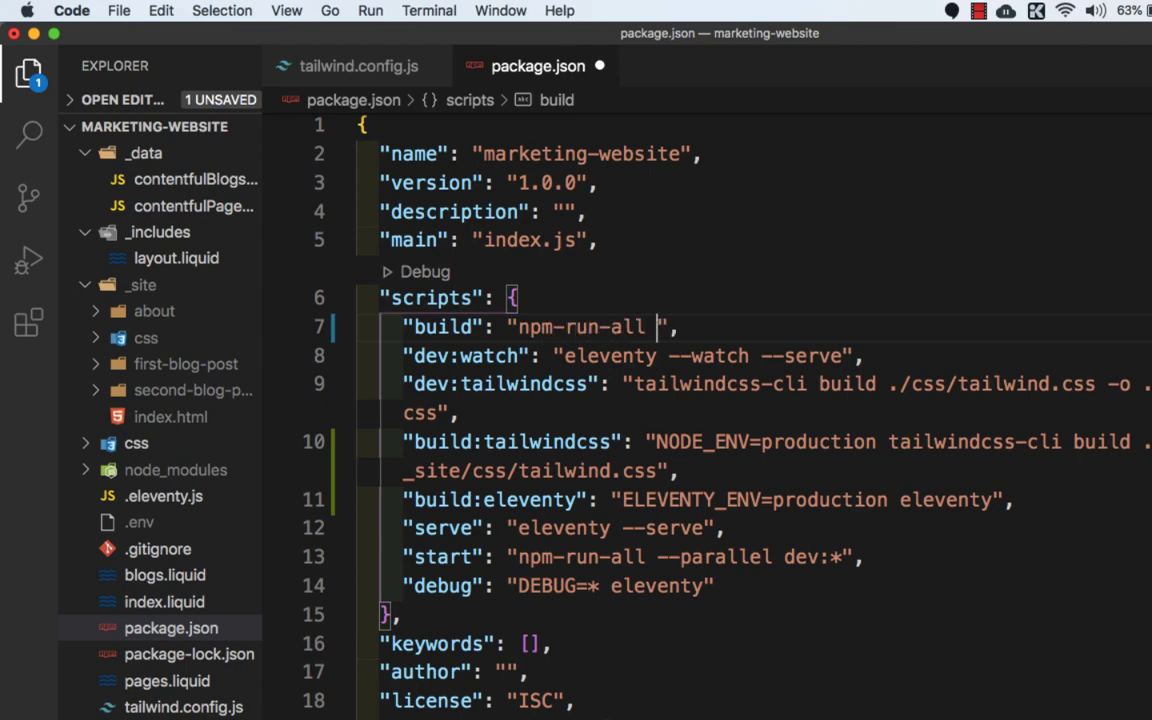
type("parallel bui")
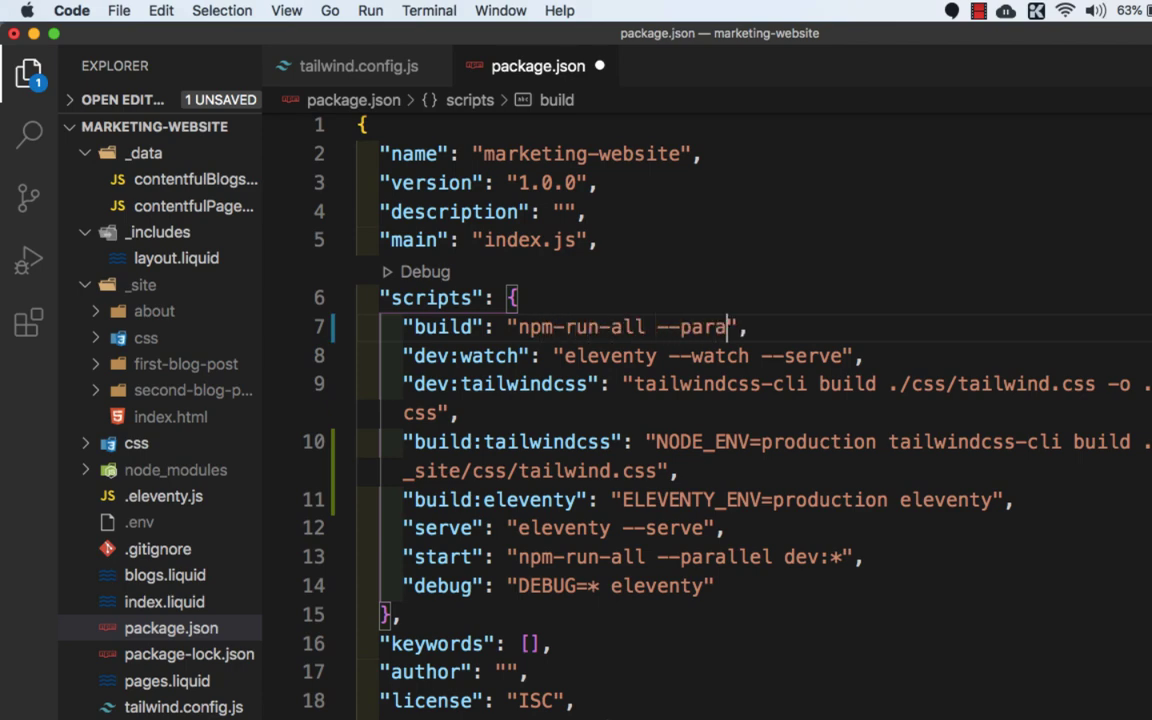
type("ld:")
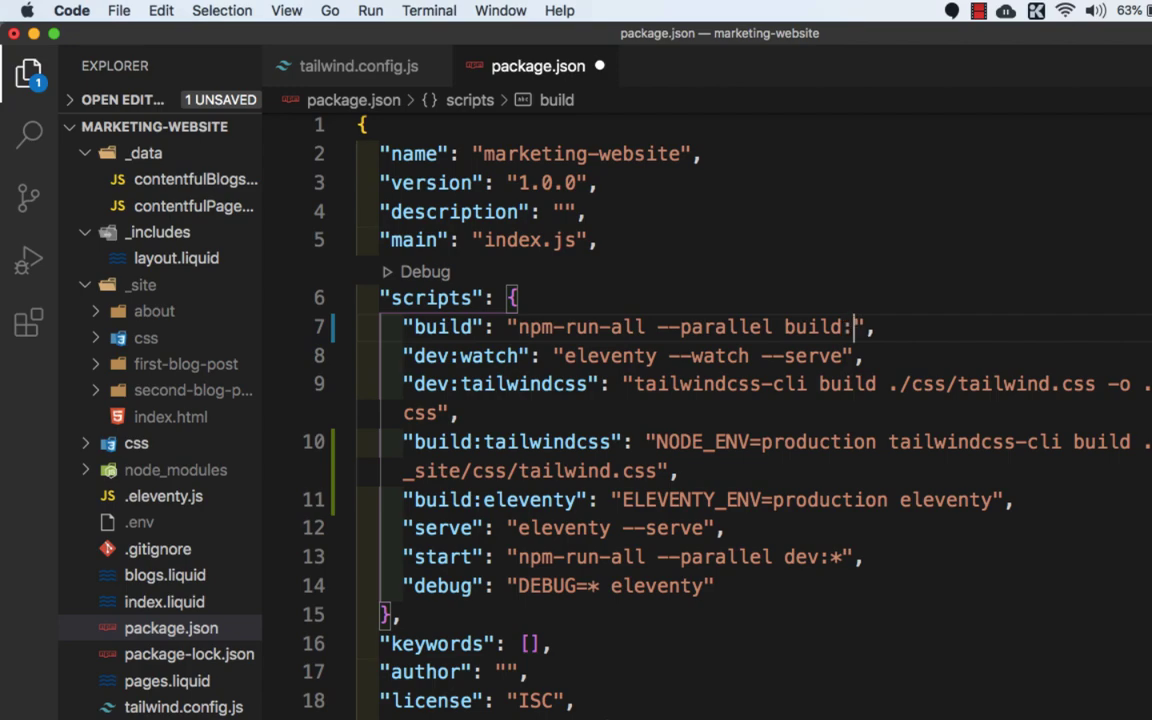
type("*")
key("super+s")
left_click(765, 610)
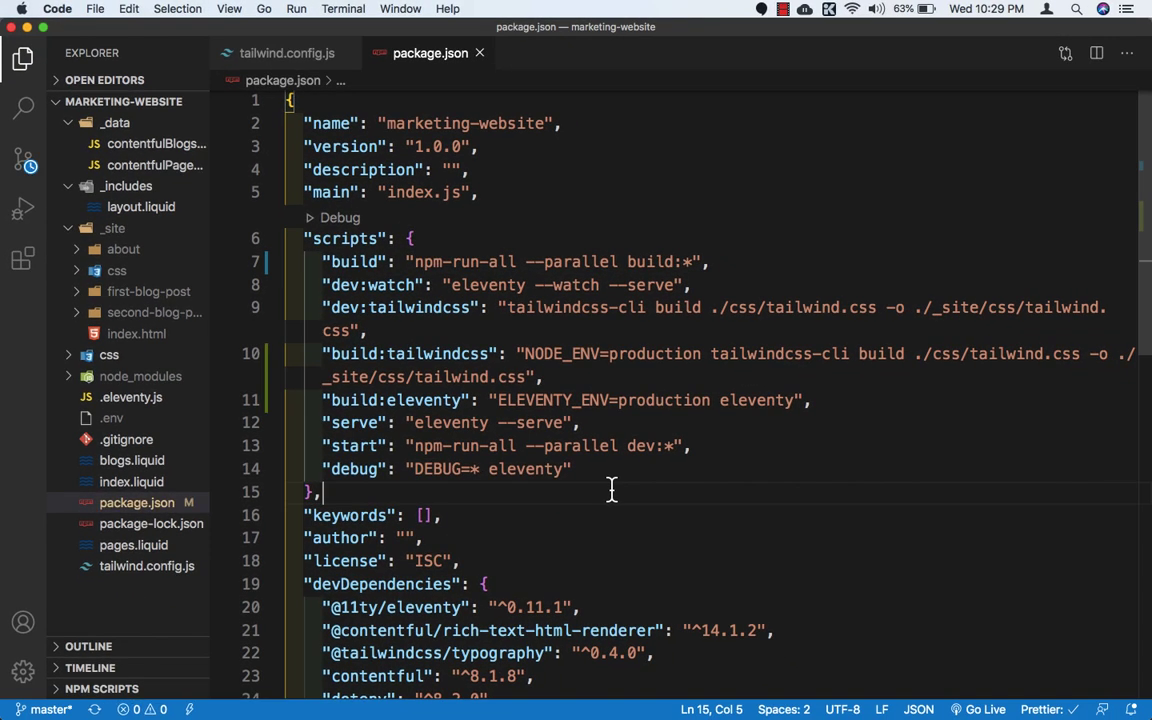
Step: Show the integrated terminal, clear its output and check the repository's state with git status
key("ctrl+grave")
type("clear")
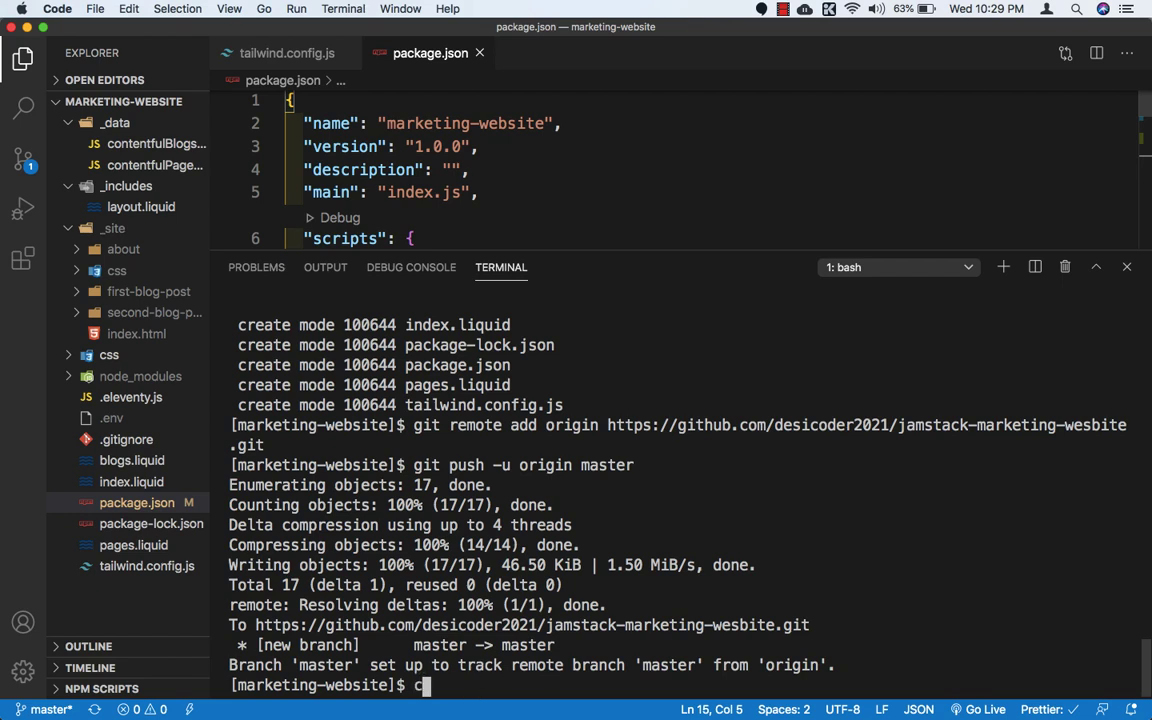
key("Return")
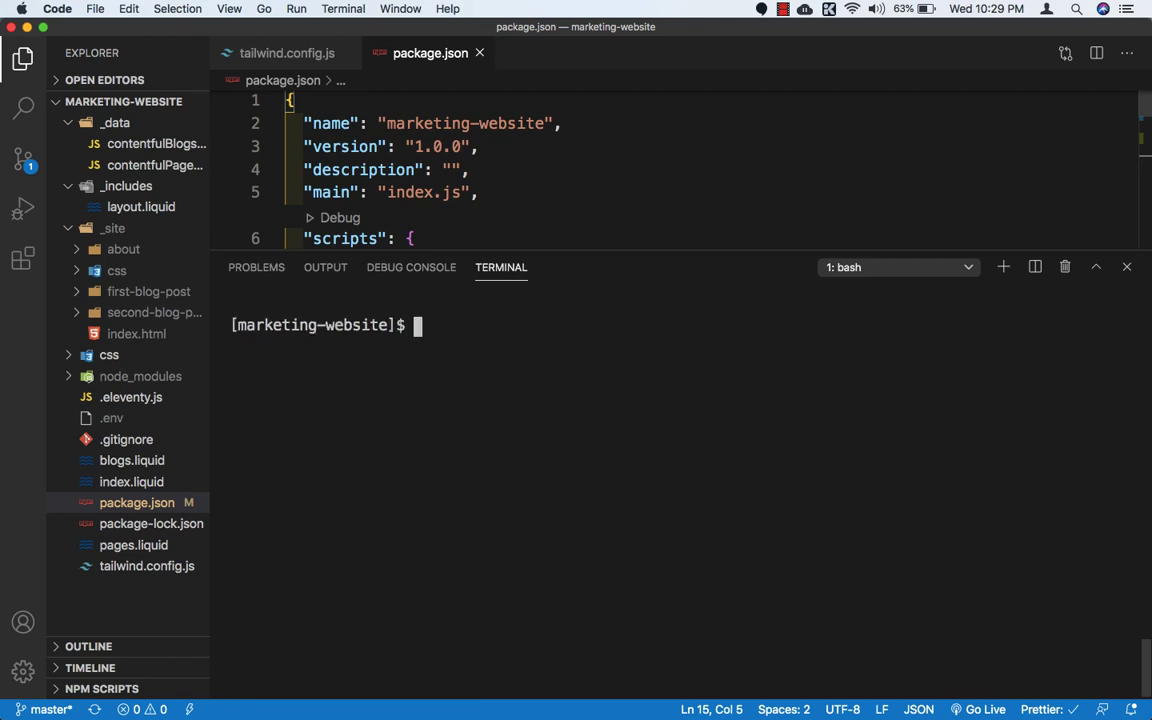
type("git statu")
key("Return")
type("git status")
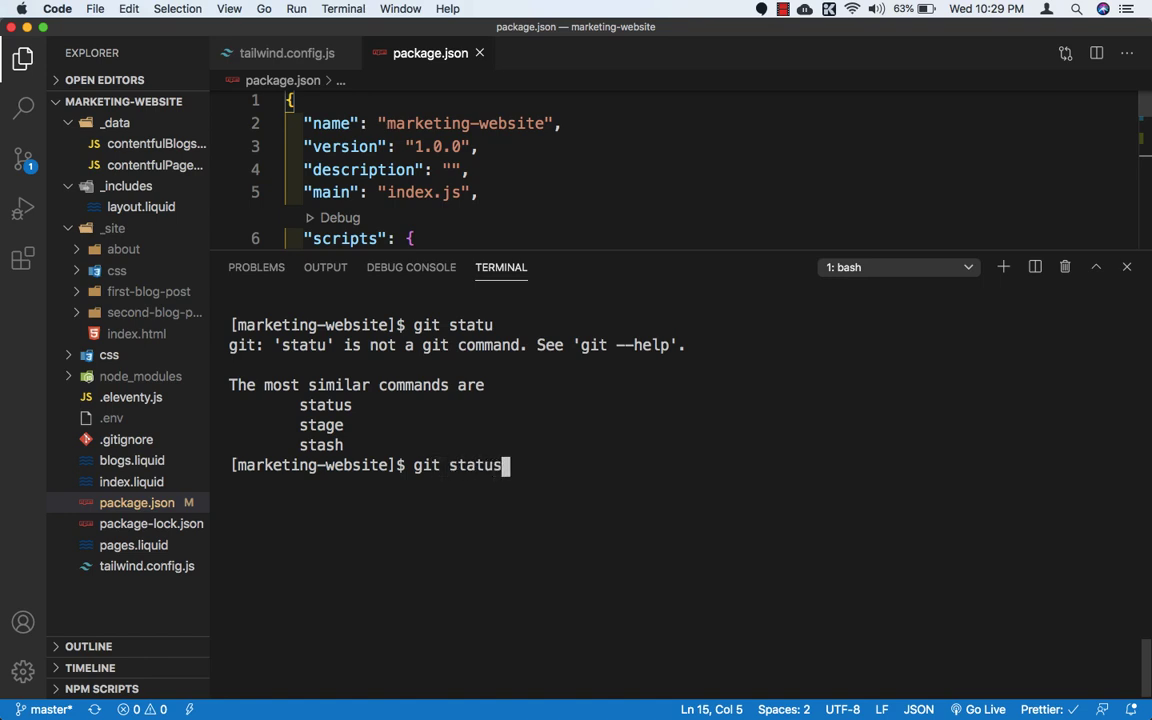
key("Return")
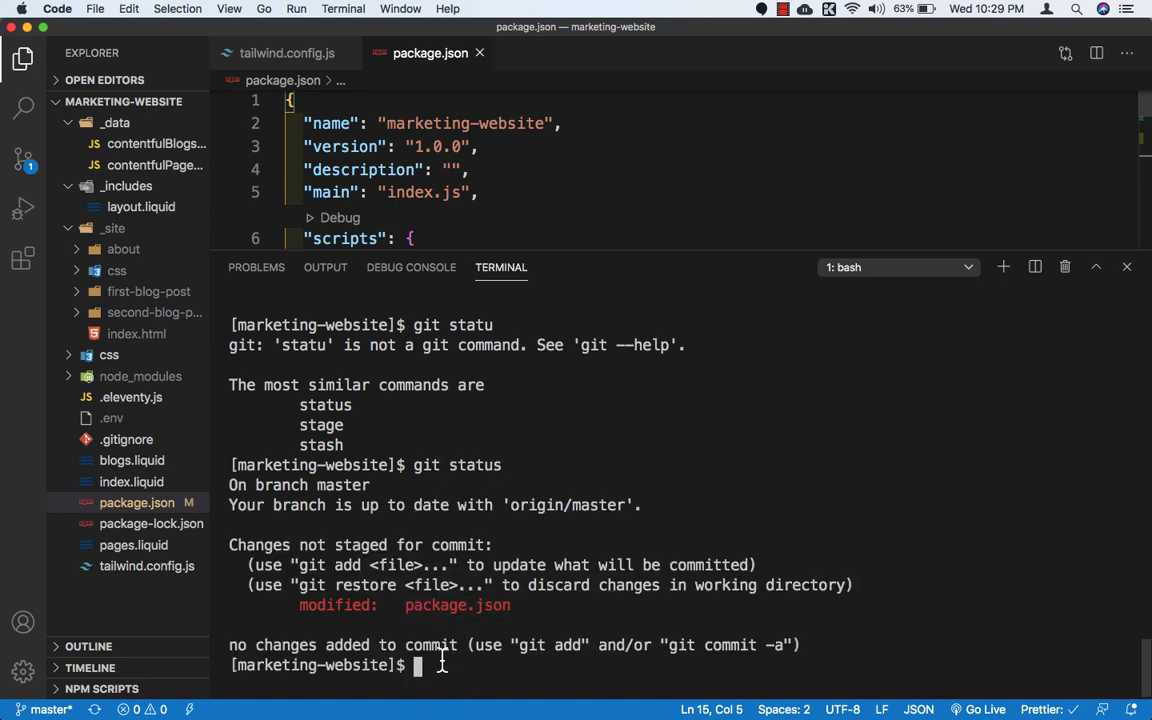
Step: Clear the terminal and stage all changes in the repository with "git add ."
type("clear")
key("Return")
type("git")
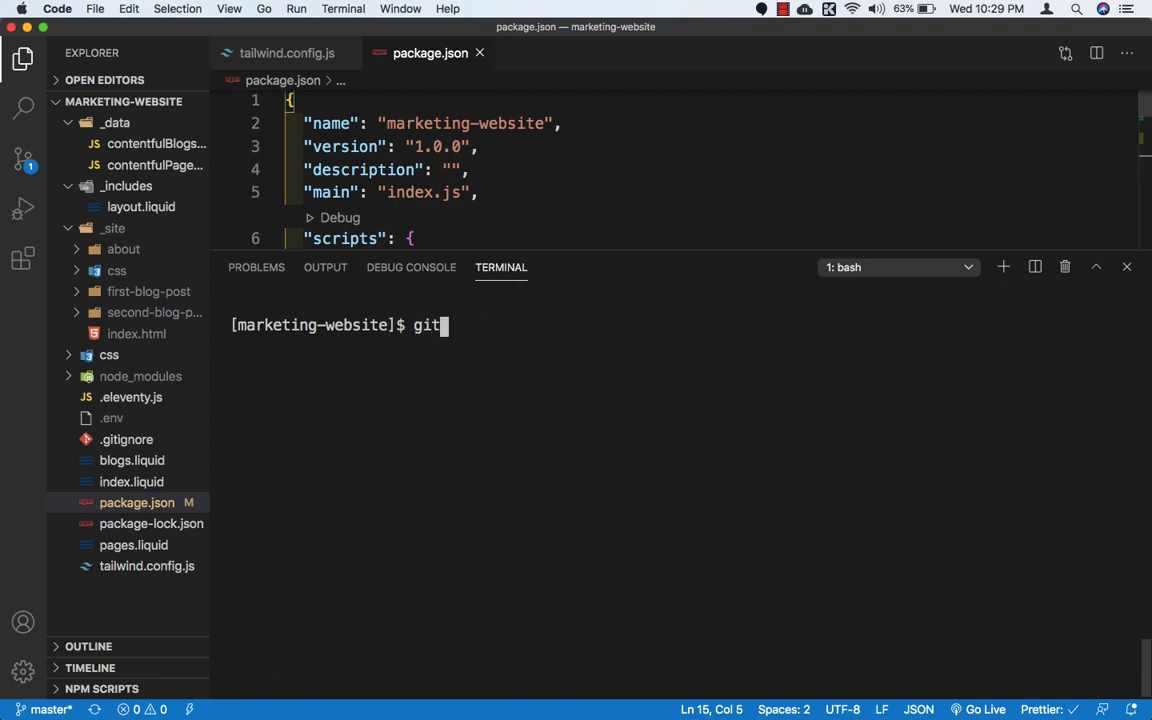
type(" add .")
key("Return")
Step: Commit the staged changes with the message "production deployment"
type("git commit")
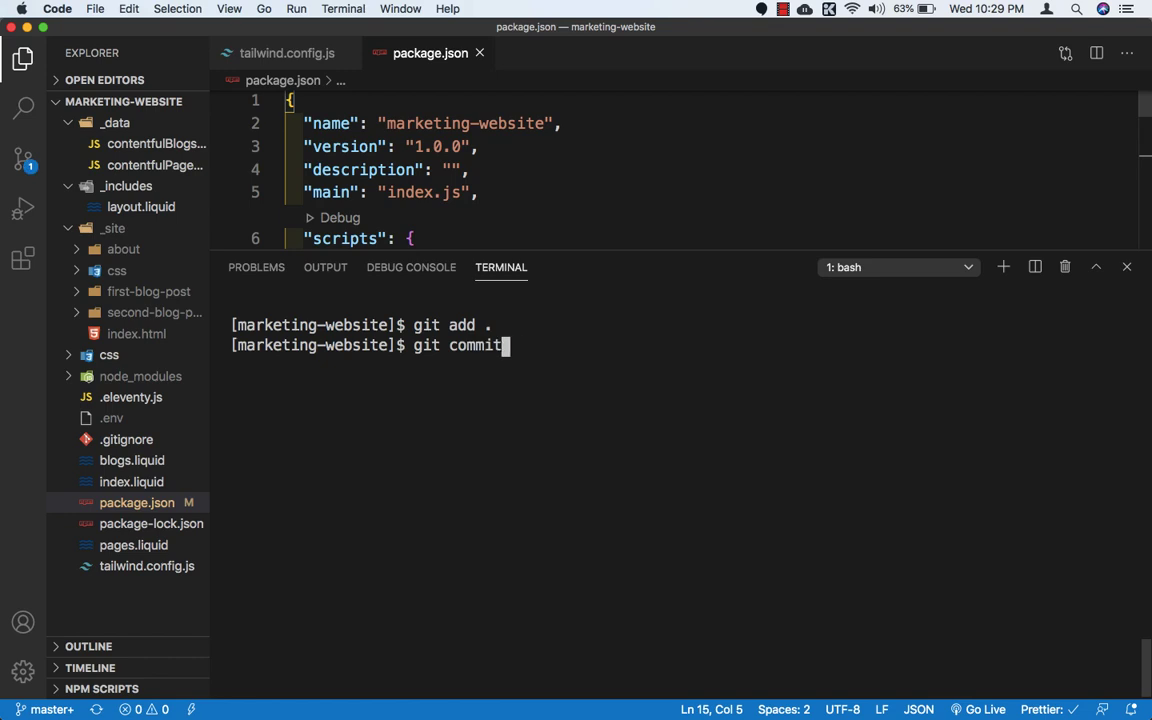
type(" -m \"production")
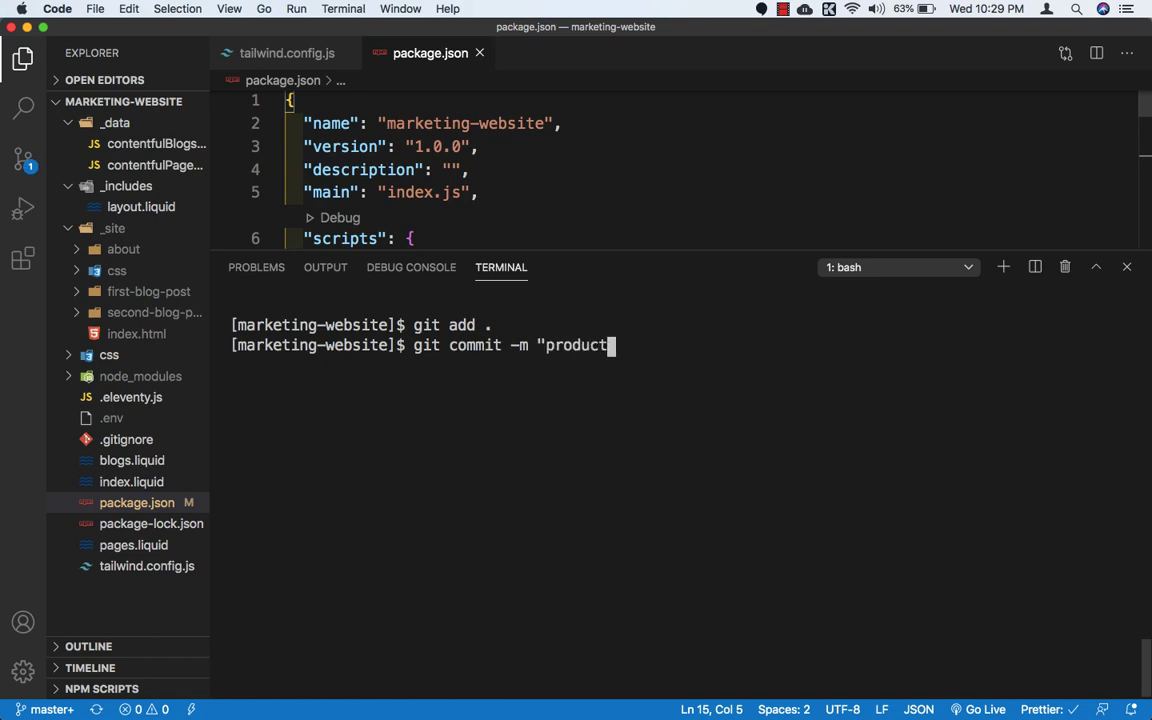
key("BackSpace")
key("BackSpace")
key("BackSpace")
type("ion dime")
key("BackSpace")
key("BackSpace")
type("e")
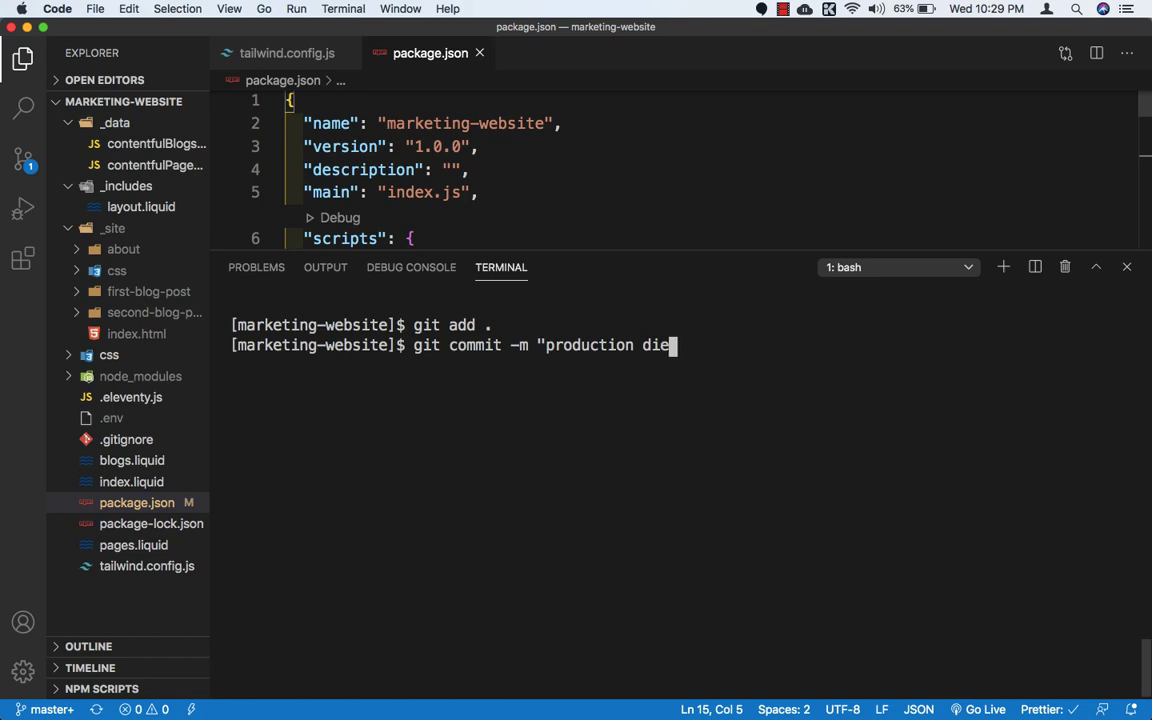
key("BackSpace")
key("BackSpace")
type("eployment\"")
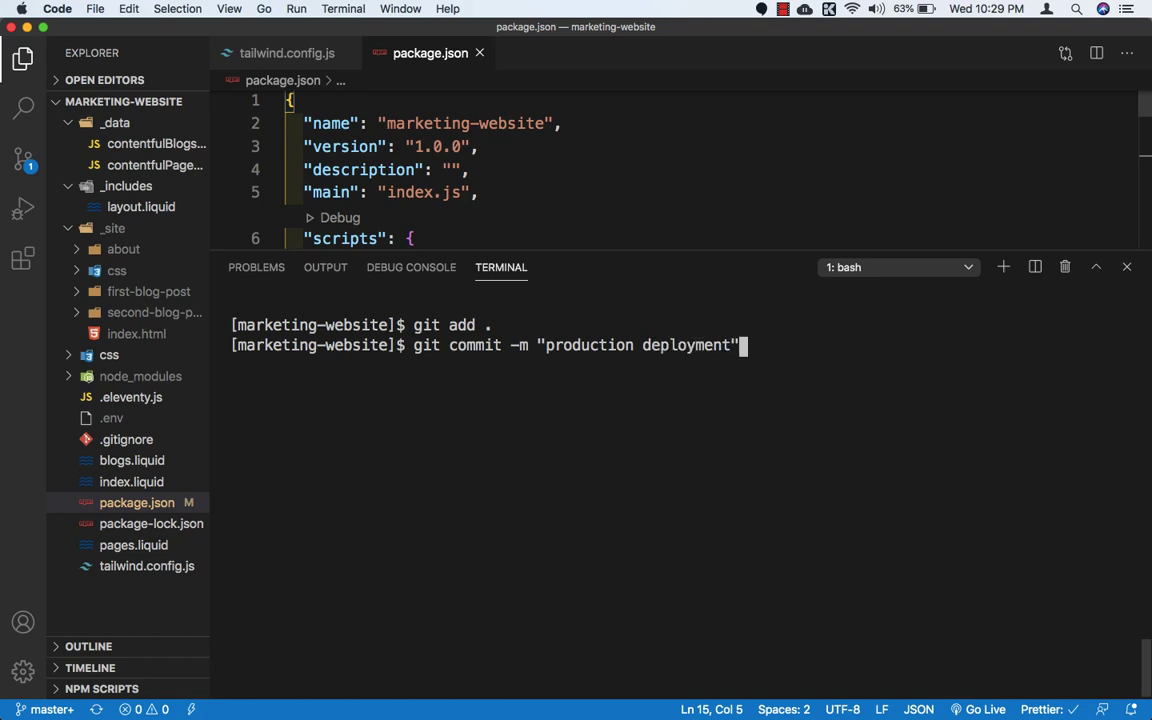
key("Return")
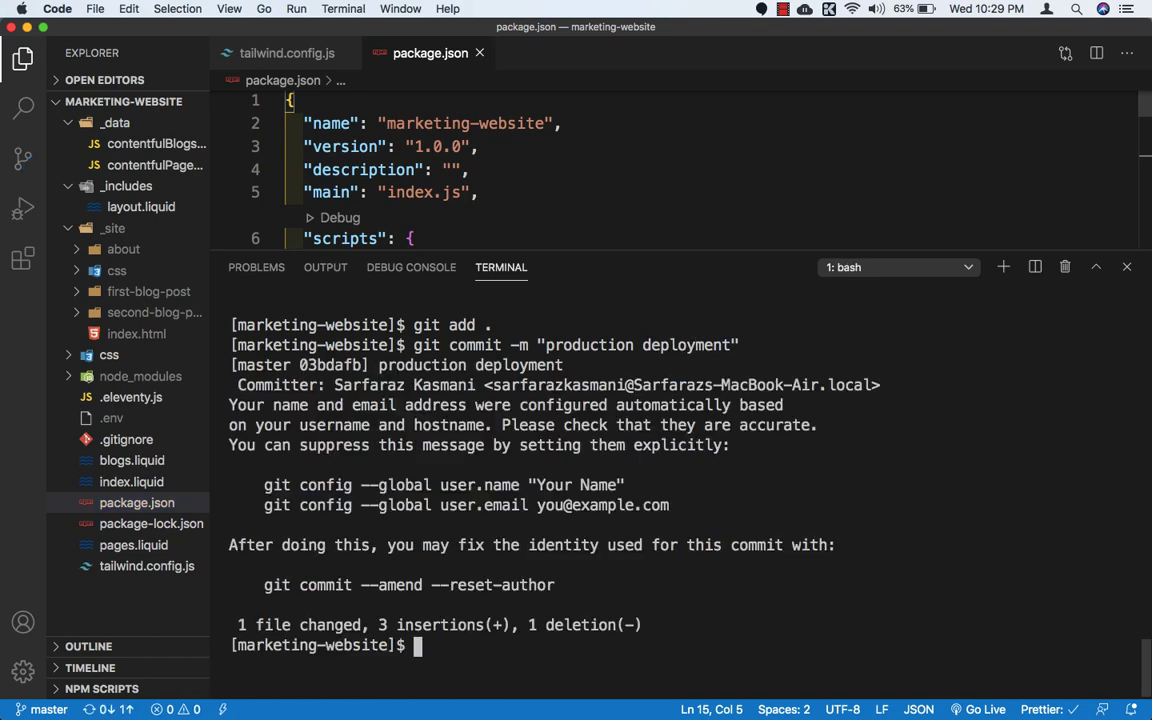
Step: Push the commit to the master branch on origin with upstream tracking (-u)
type("git pu")
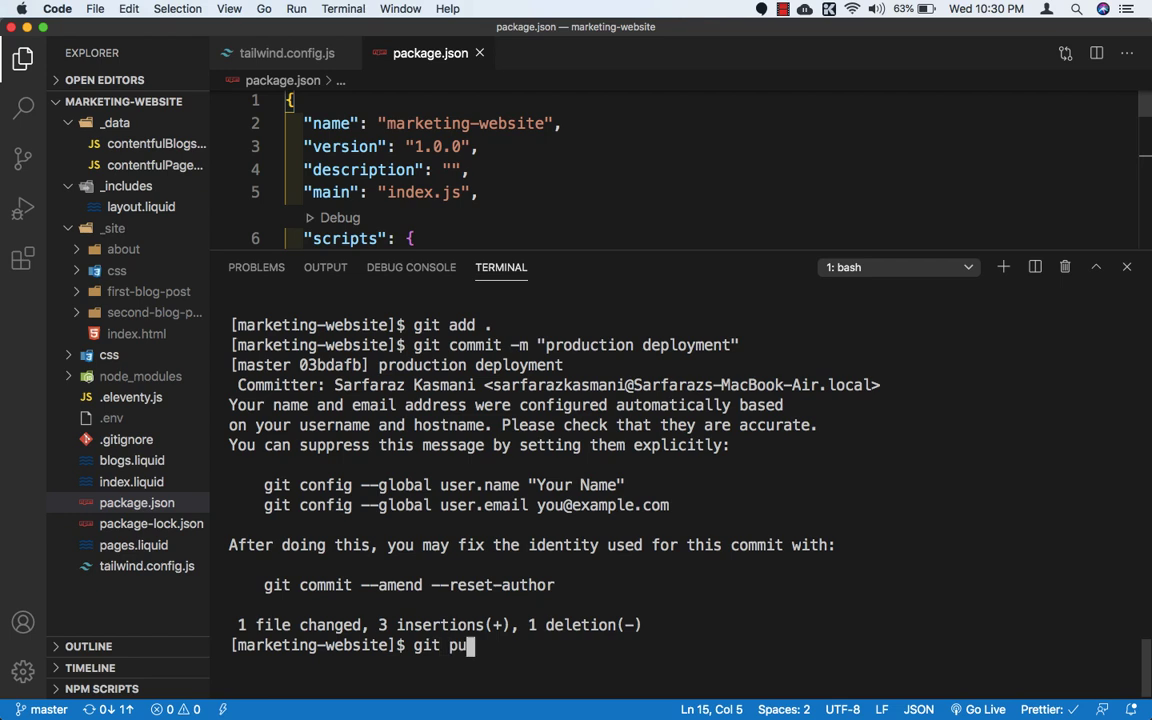
type("sh -u origin master")
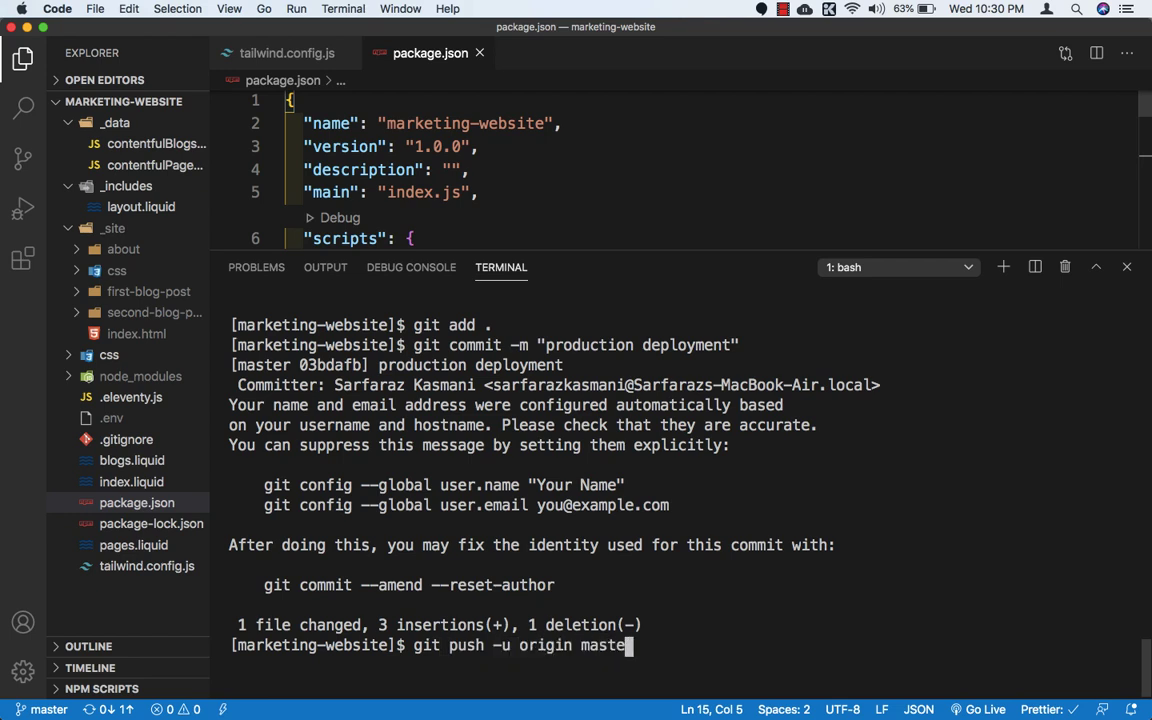
key("Return")
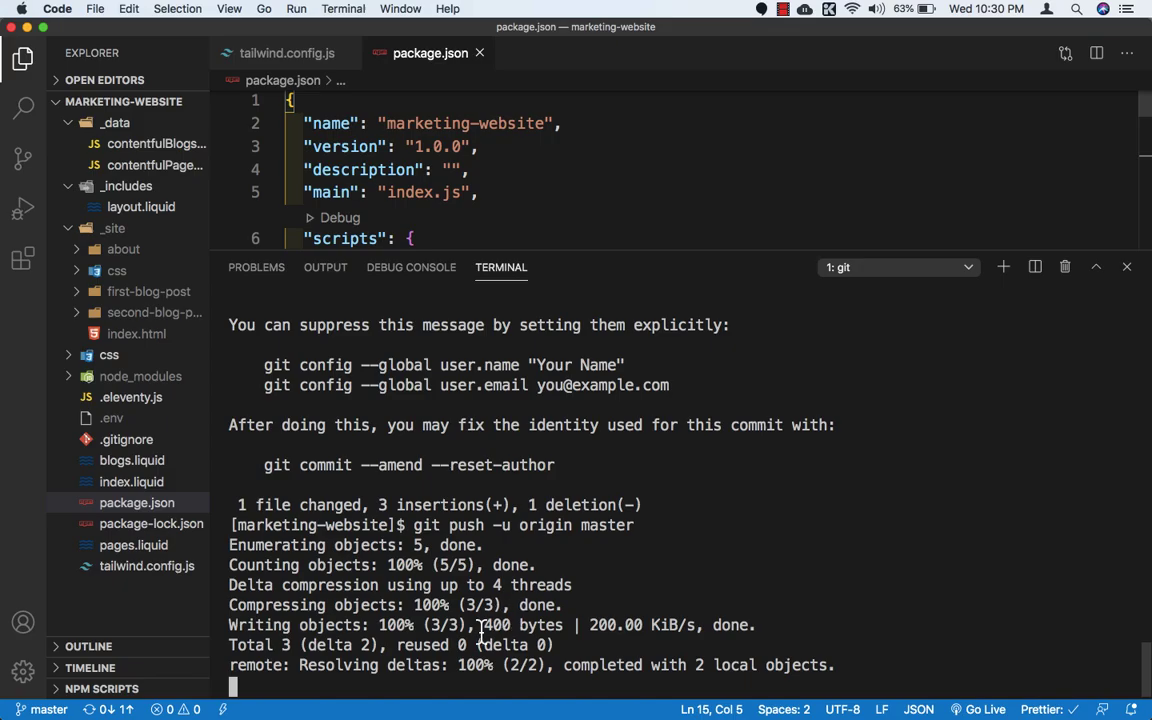
Step: Switch to Chrome and open the details of the newly triggered "production deployment" from the Netlify site's deploys list
key("super+Tab")
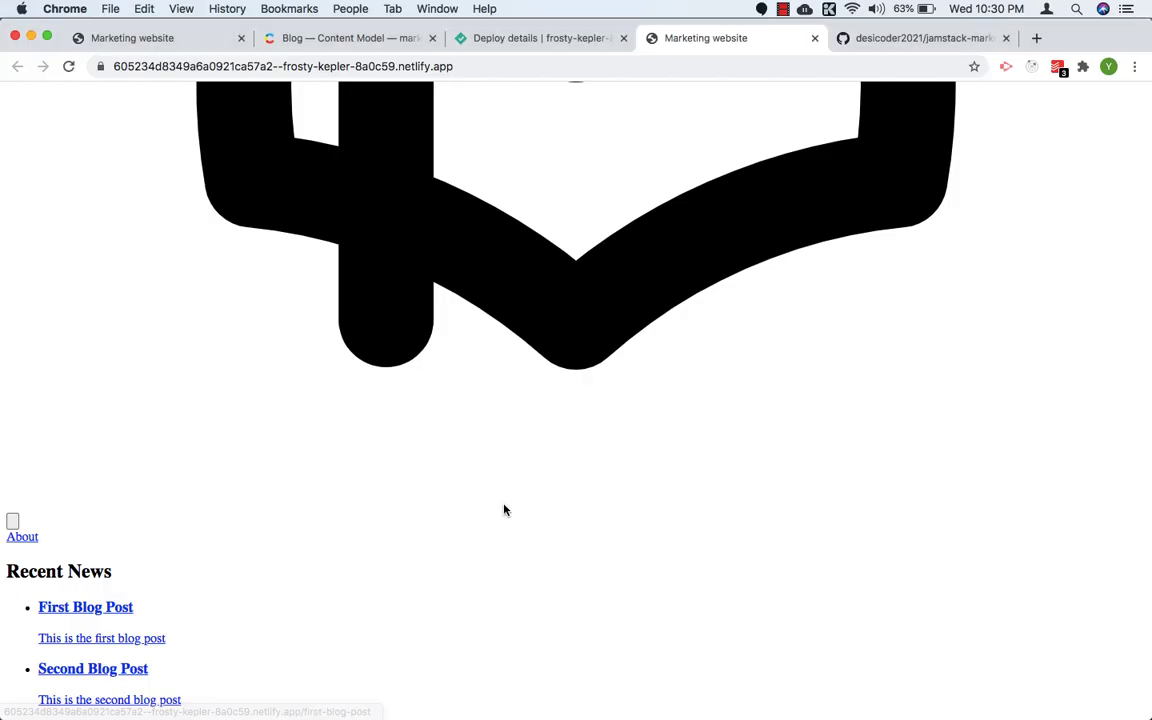
left_click(500, 38)
scroll(504, 278, "up", 6)
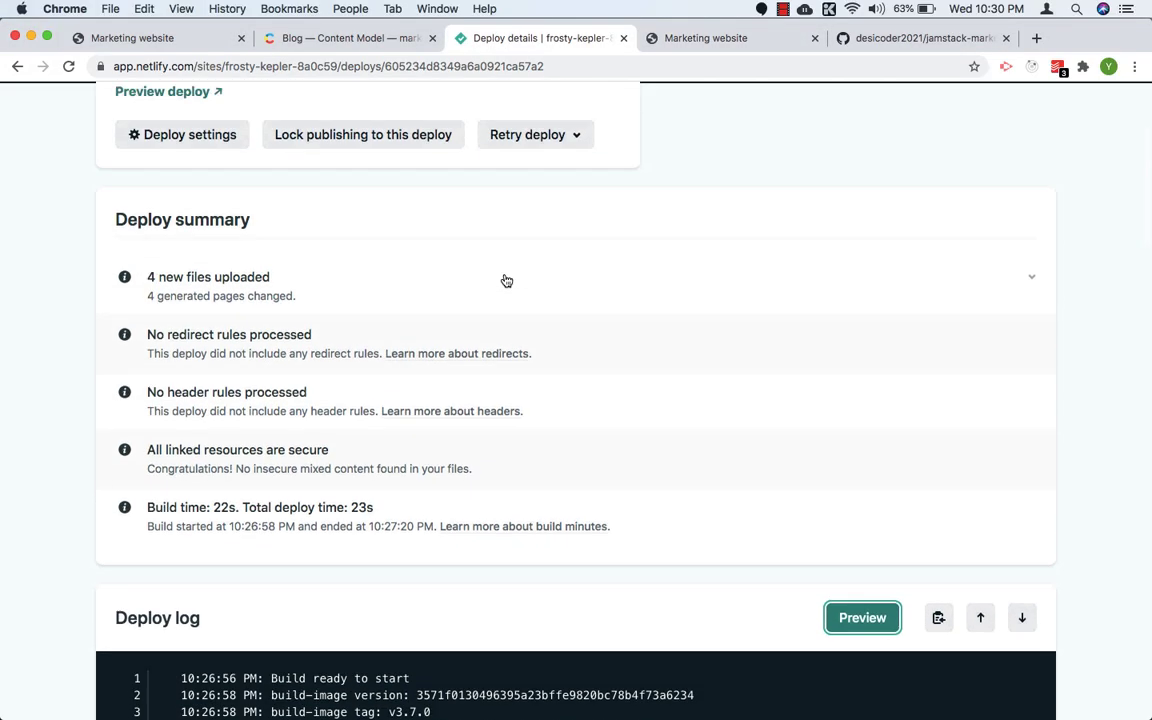
scroll(506, 281, "up", 4)
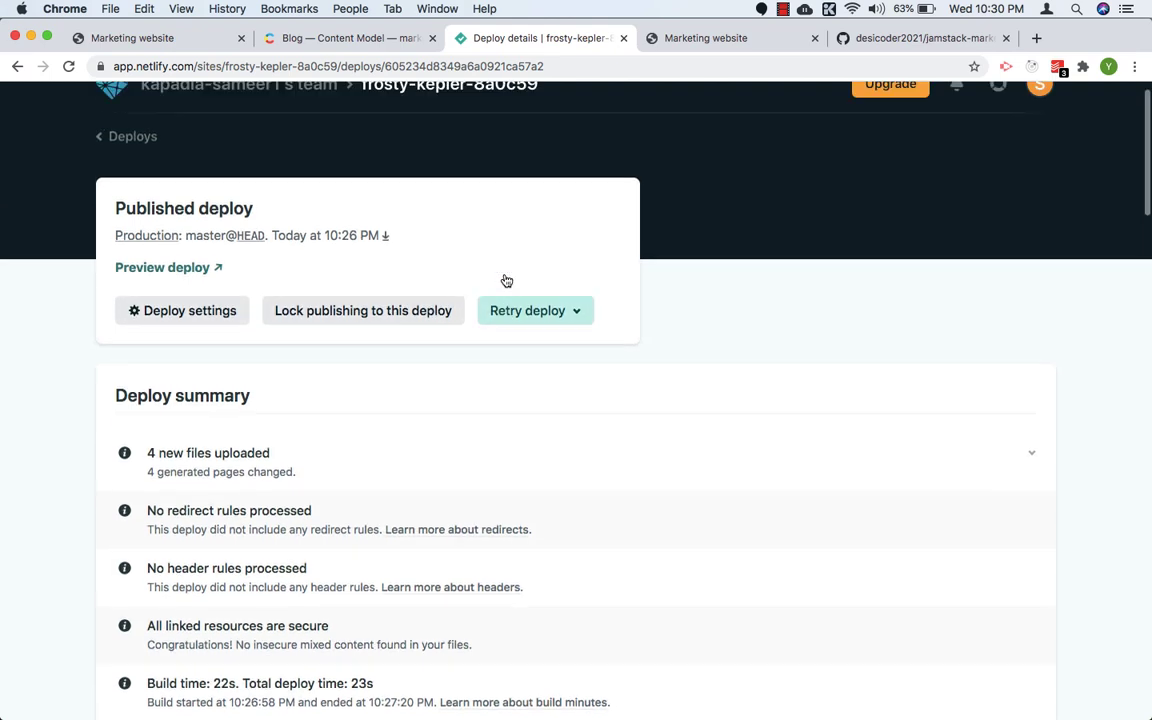
scroll(506, 281, "up", 2)
left_click(130, 172)
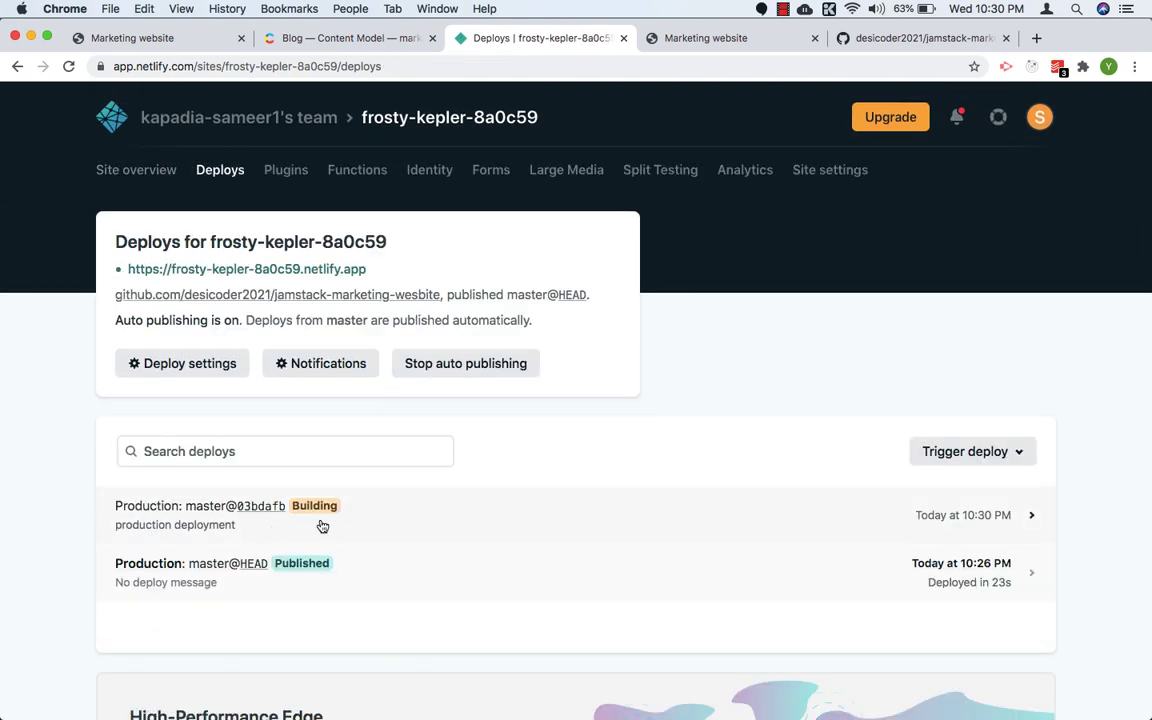
scroll(323, 522, "down", 1)
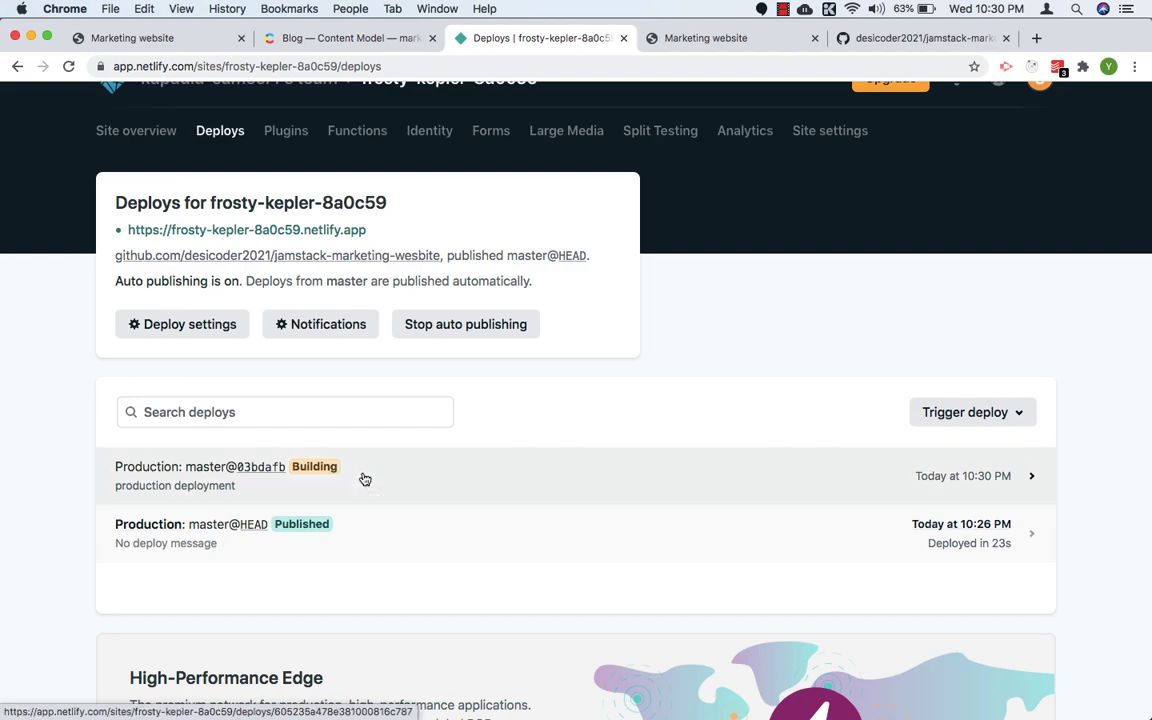
left_click(358, 477)
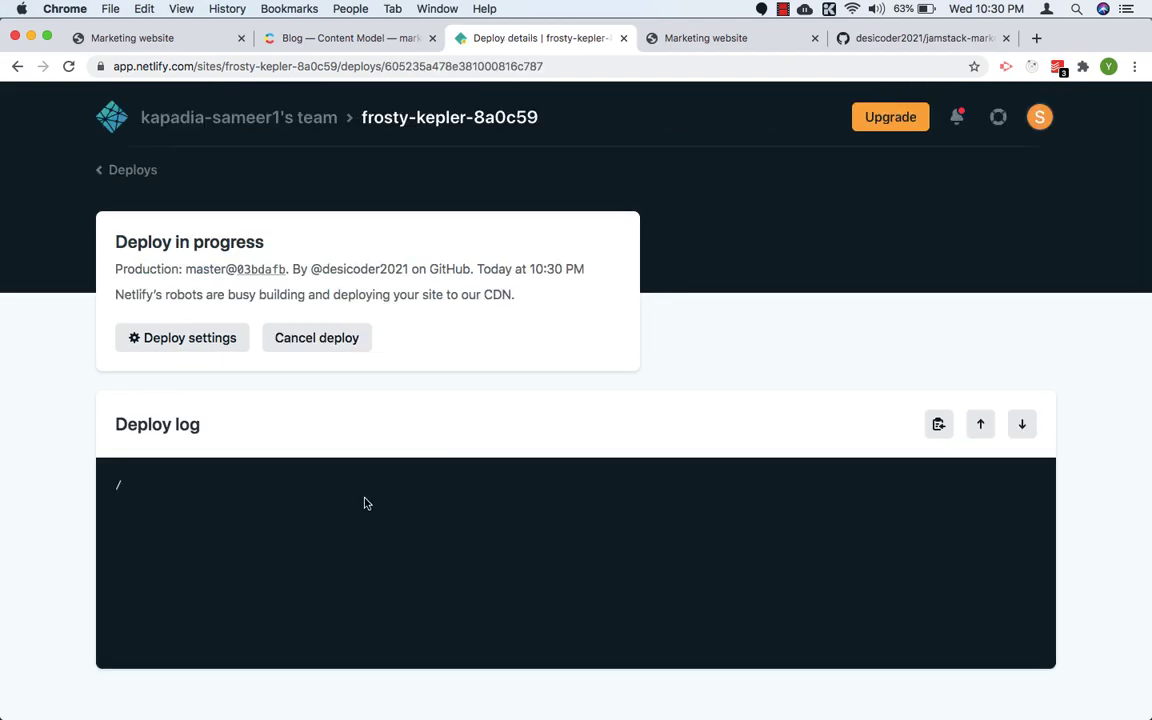
Step: Follow the deploy log through the npm run build output until the deployment finishes, and open the deployed site's preview
scroll(365, 503, "down", 5)
scroll(366, 500, "up", 5)
scroll(365, 500, "down", 5)
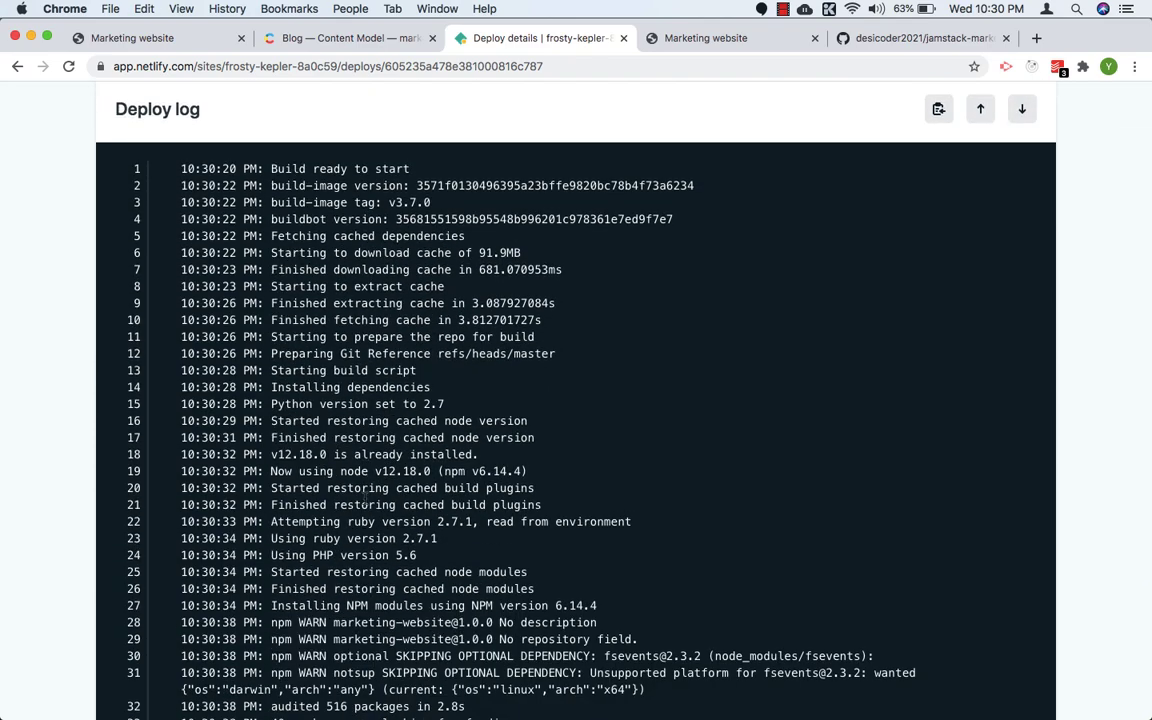
scroll(458, 520, "down", 10)
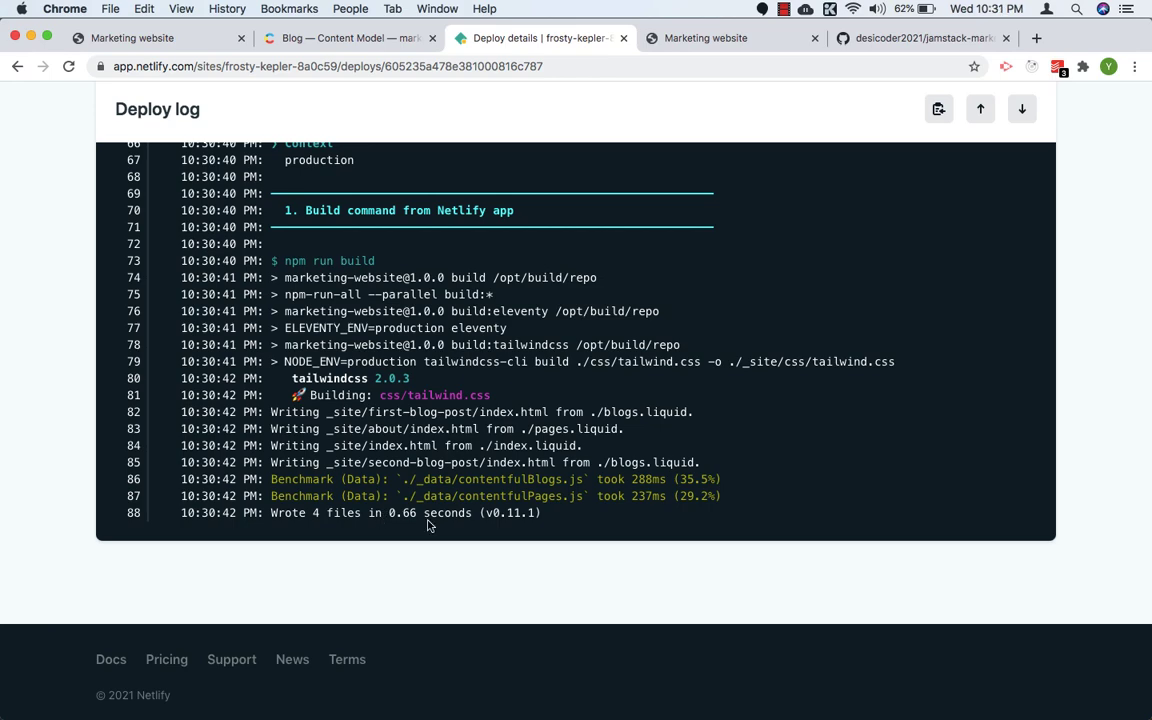
scroll(440, 525, "down", 4)
scroll(437, 525, "up", 3)
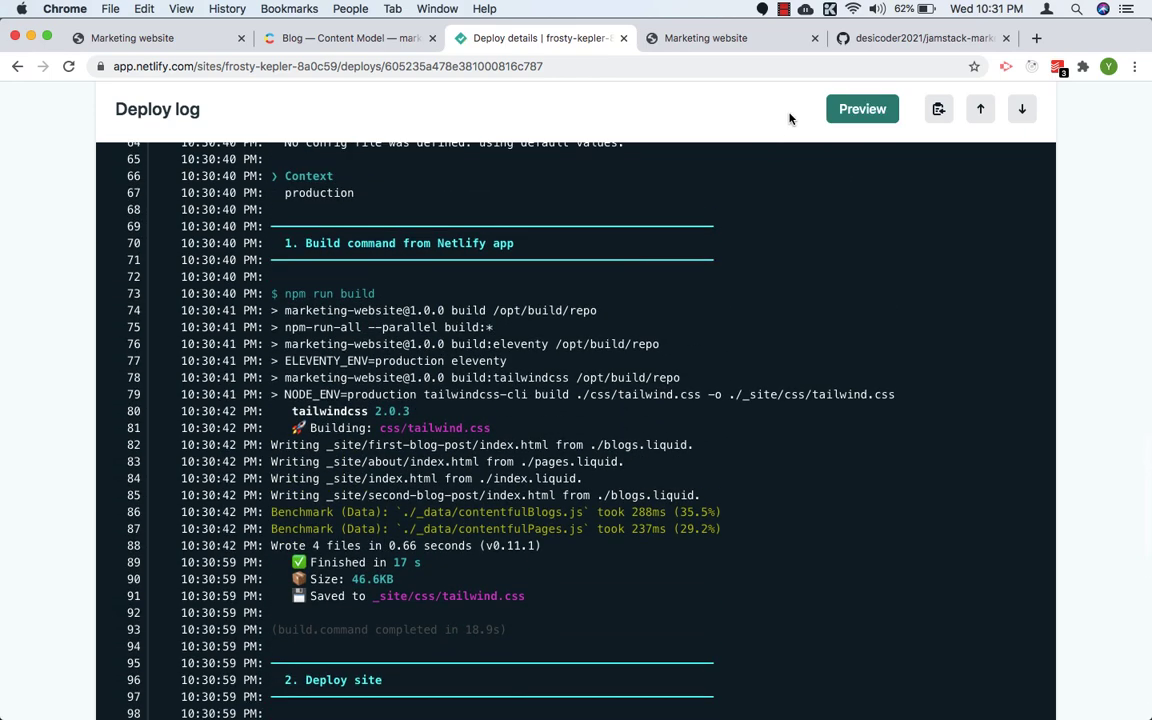
left_click(858, 111)
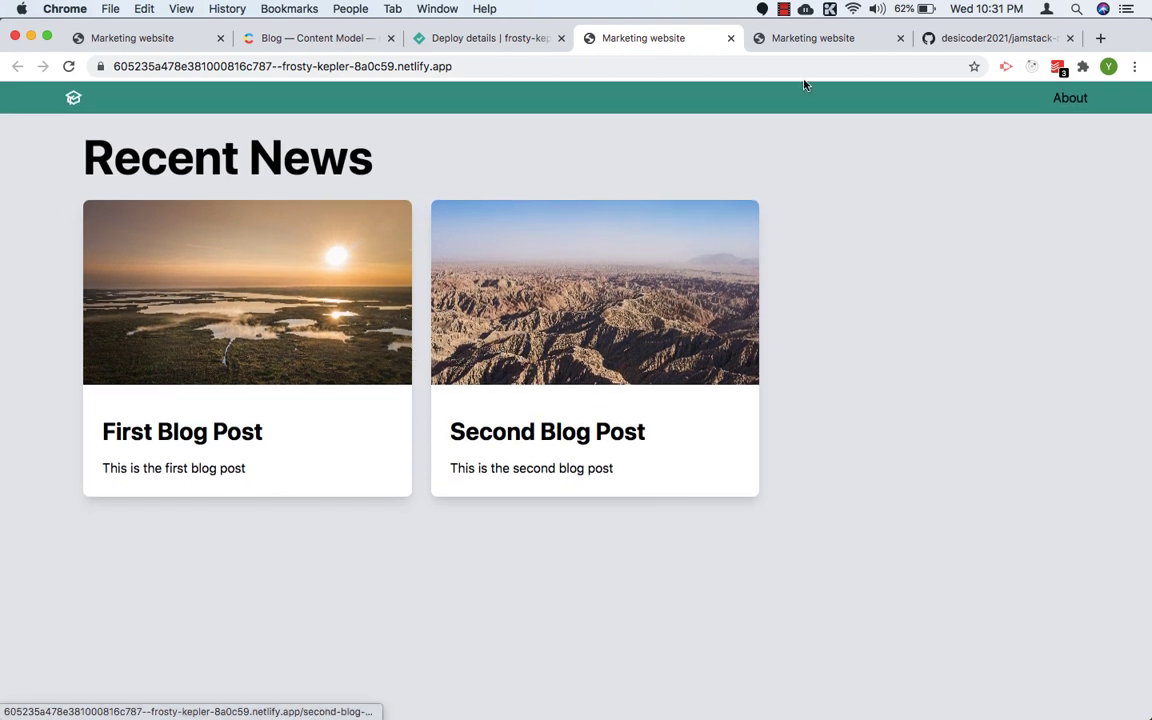
Step: Close the outdated unstyled preview and glance at the Blog content type in Contentful before returning to the new site preview
left_click(900, 38)
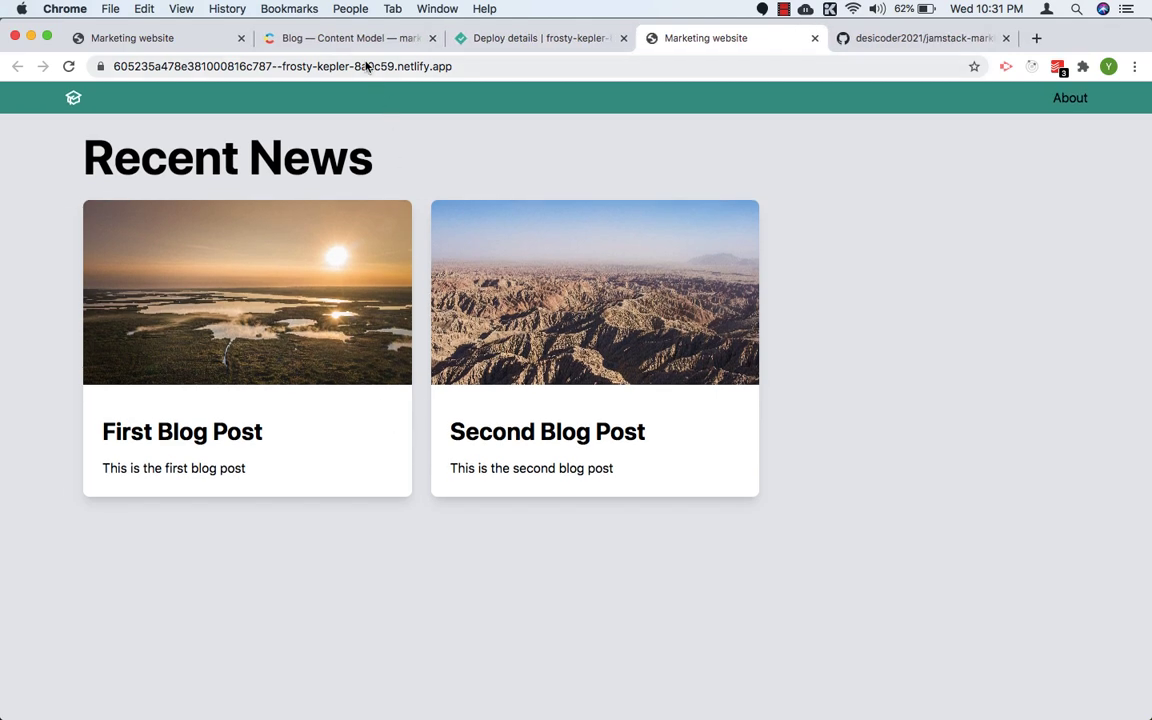
left_click(345, 38)
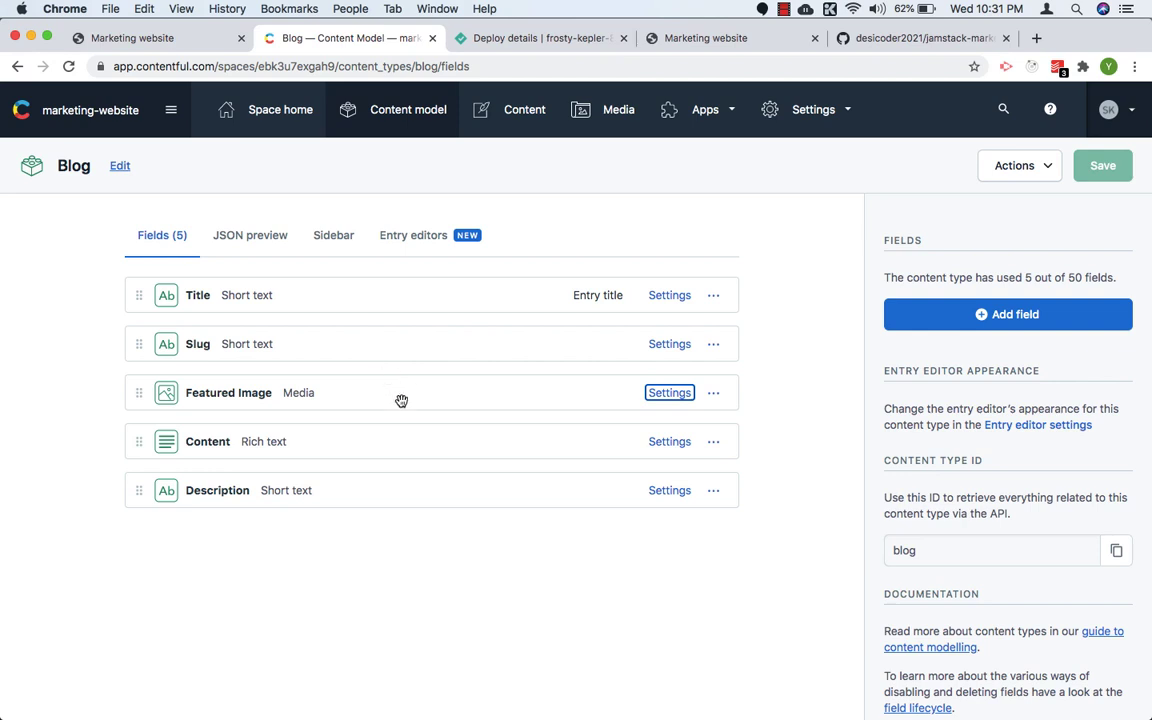
left_click(662, 38)
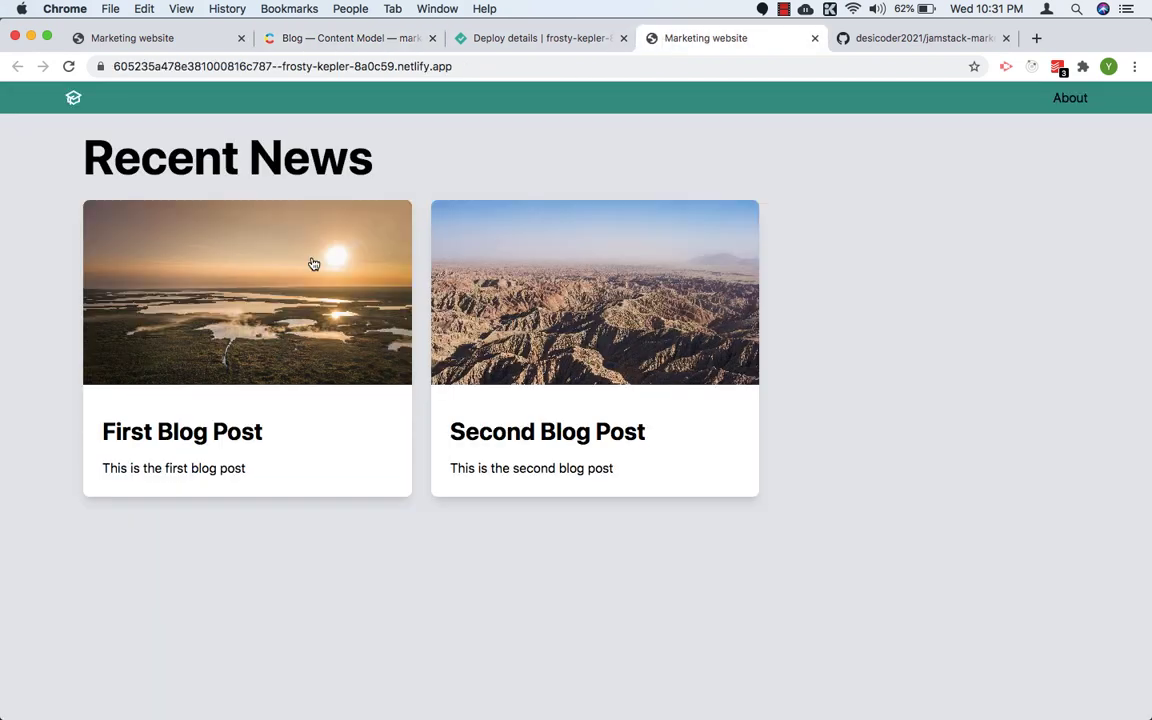